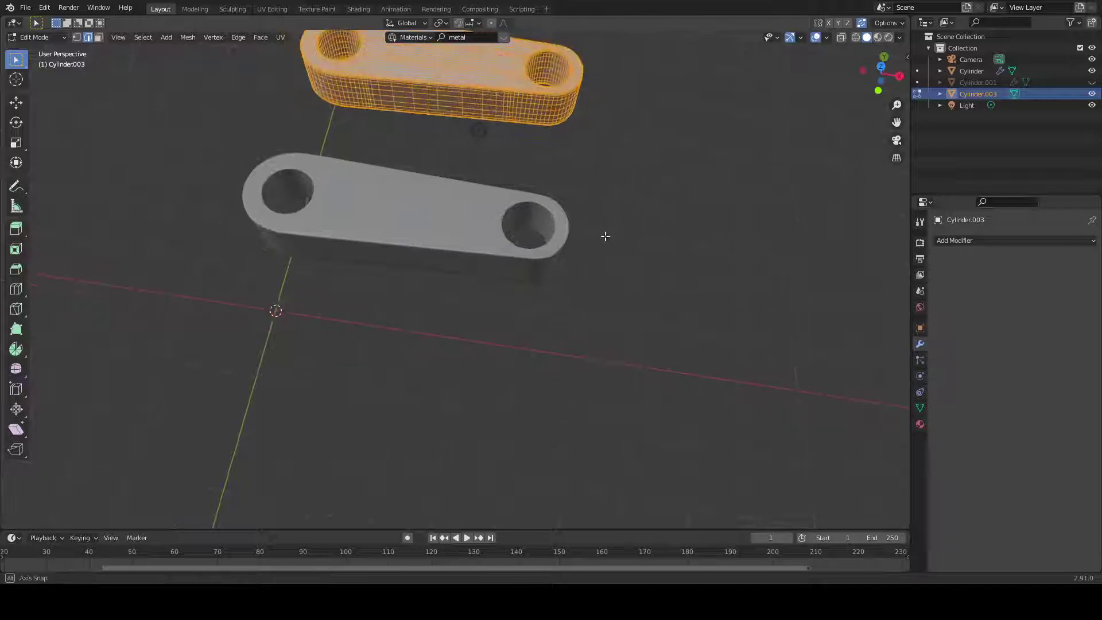
Hide the two existing link models, Cylinder and Cylinder.003, and return to Object Mode in top view.
left_click(1092, 94)
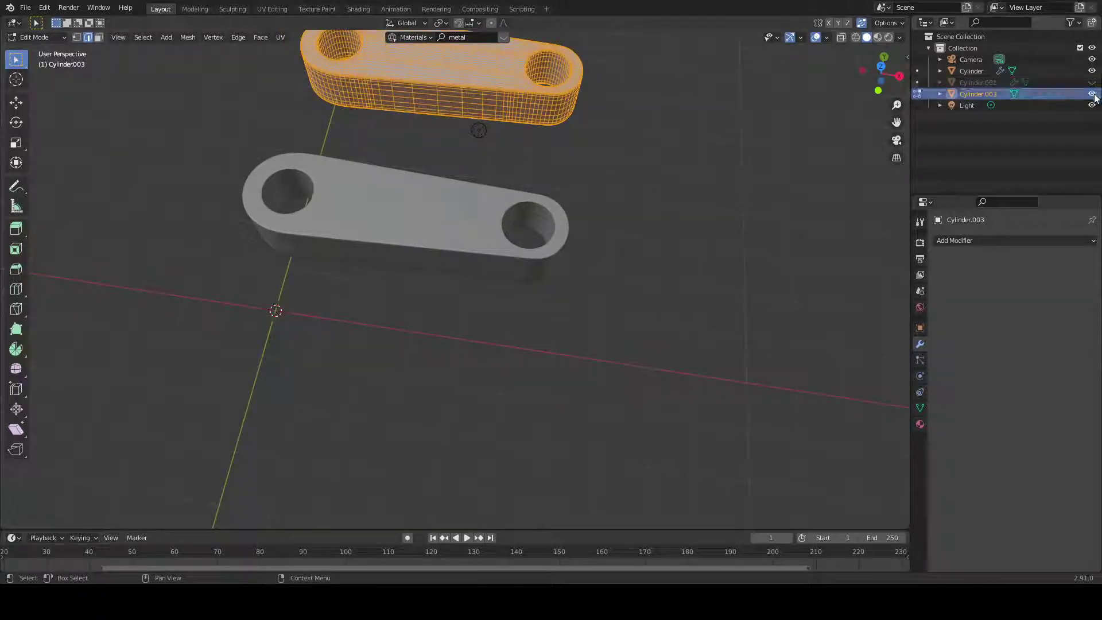
left_click(1091, 70)
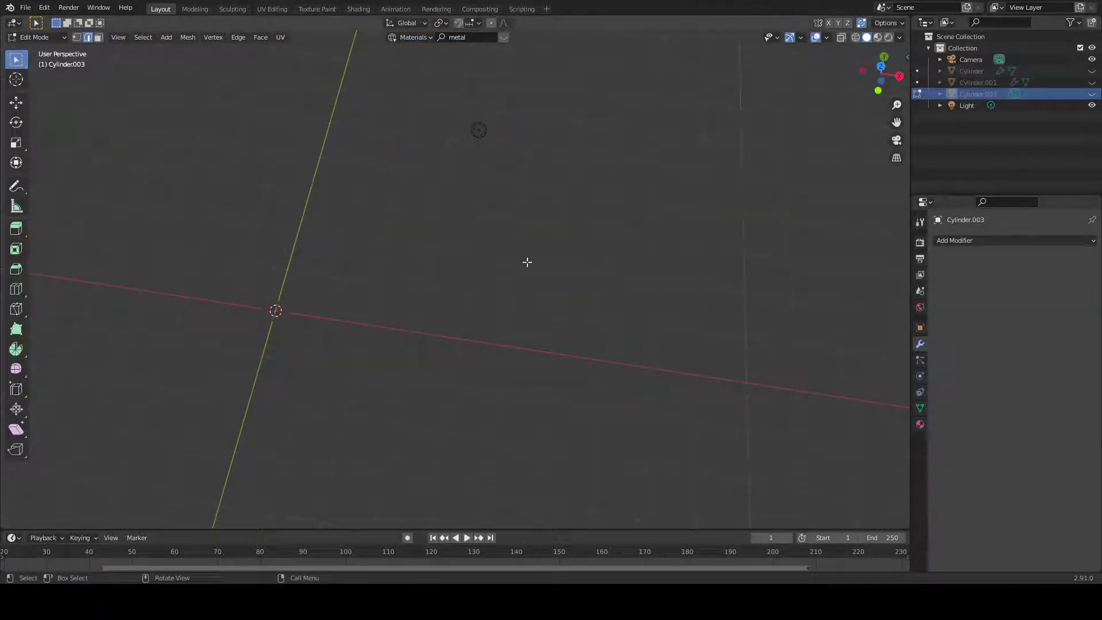
left_click(880, 66)
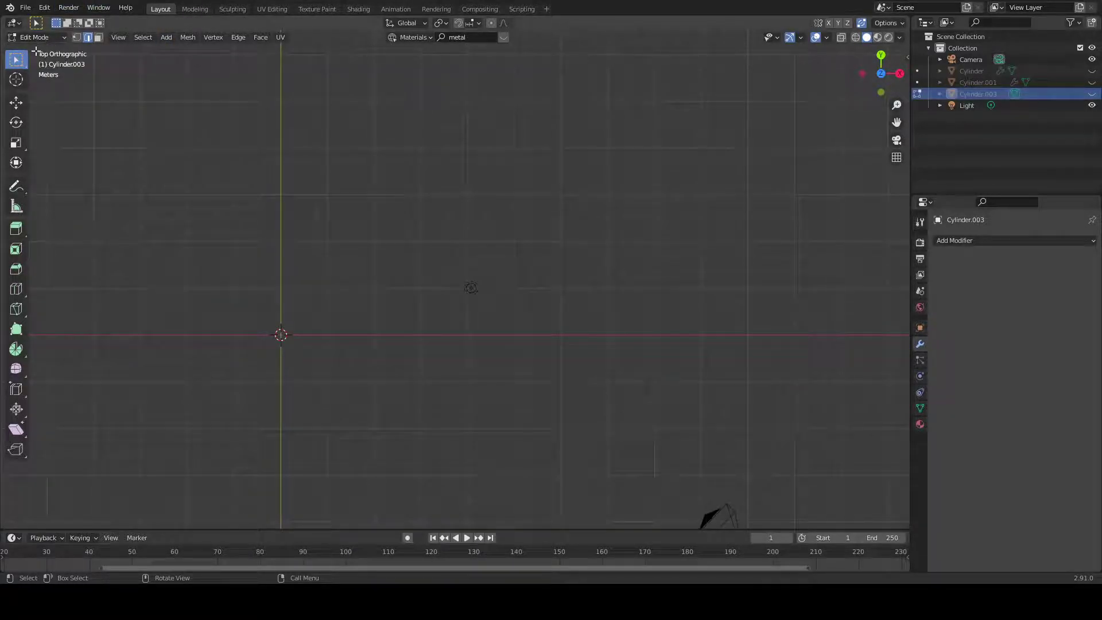
left_click(44, 38)
left_click(35, 51)
Add a 12-vertex mesh cylinder at the world origin with a 1 m radius and 2 m depth.
left_click(130, 38)
mouse_move(139, 51)
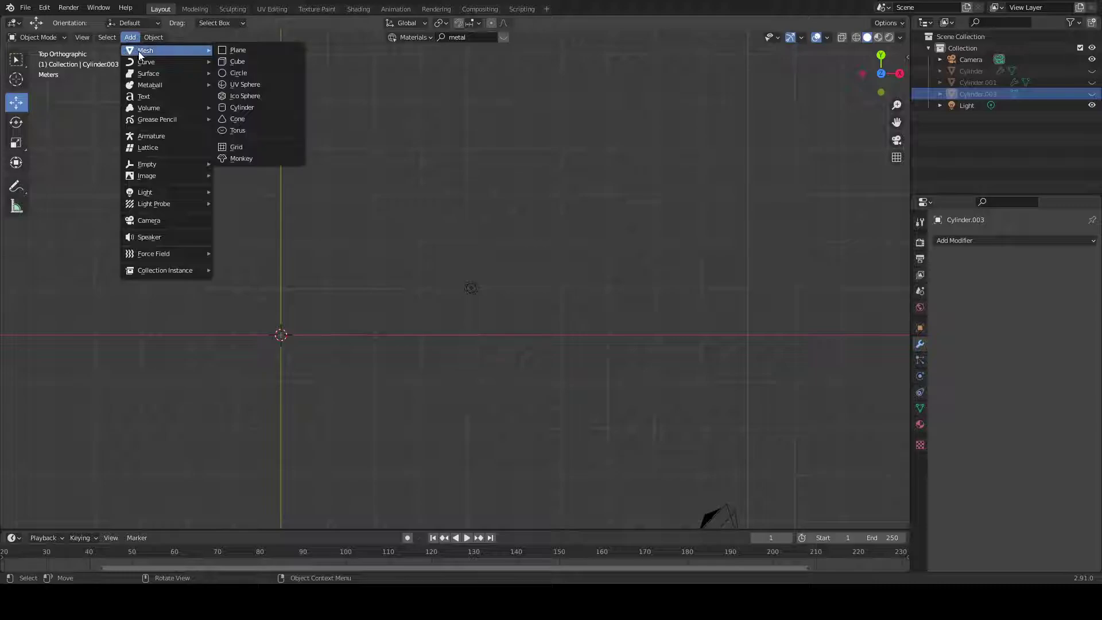
left_click(254, 111)
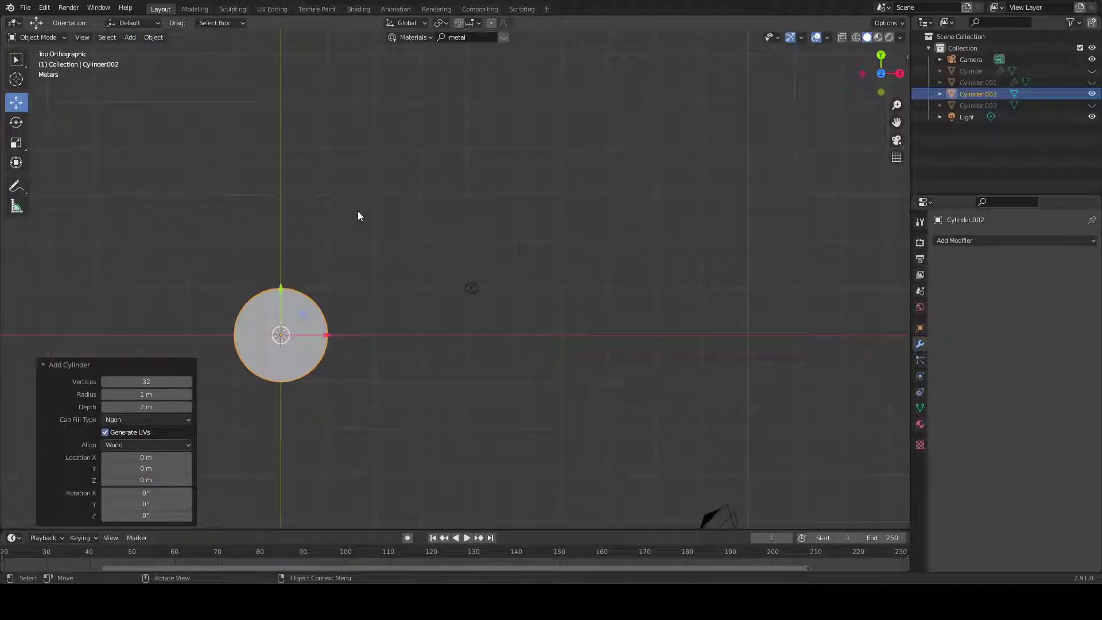
left_click(158, 381)
type("1")
key("Return")
left_click(392, 322)
middle_click_drag(396, 315, 401, 258)
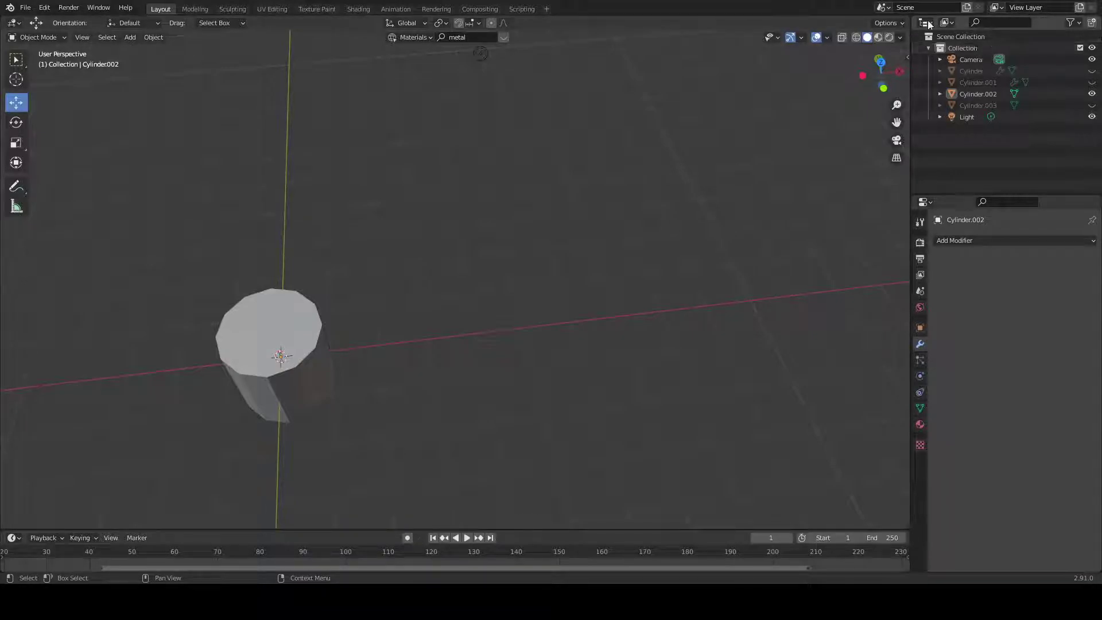
Enter Edit Mode on the new cylinder with its whole mesh selected and show it in wireframe.
left_click(882, 63)
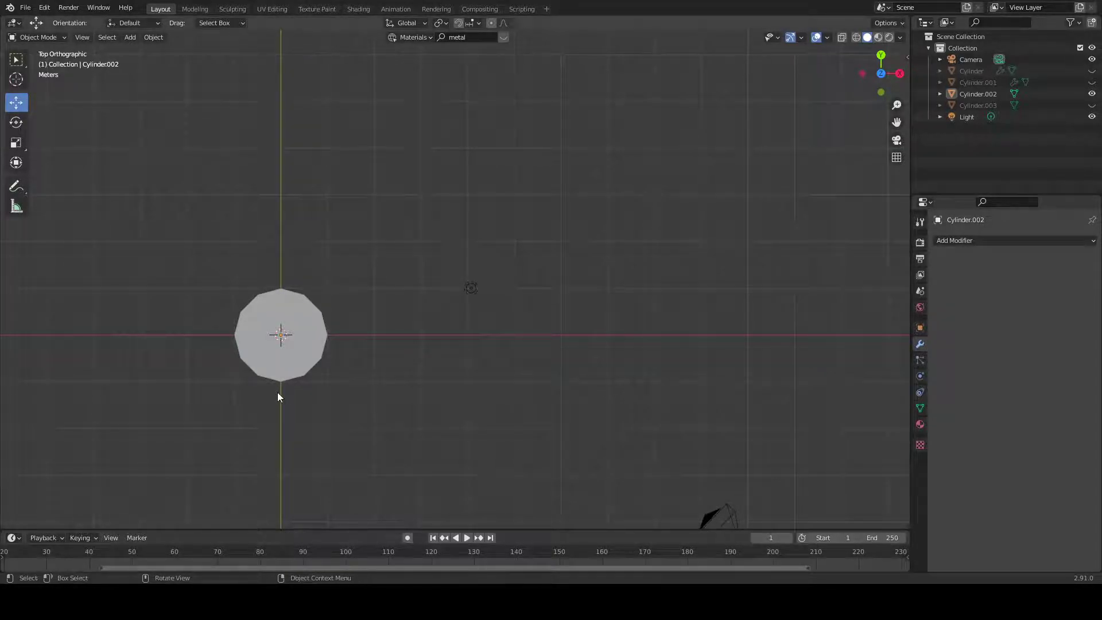
left_click(298, 364)
key("Tab")
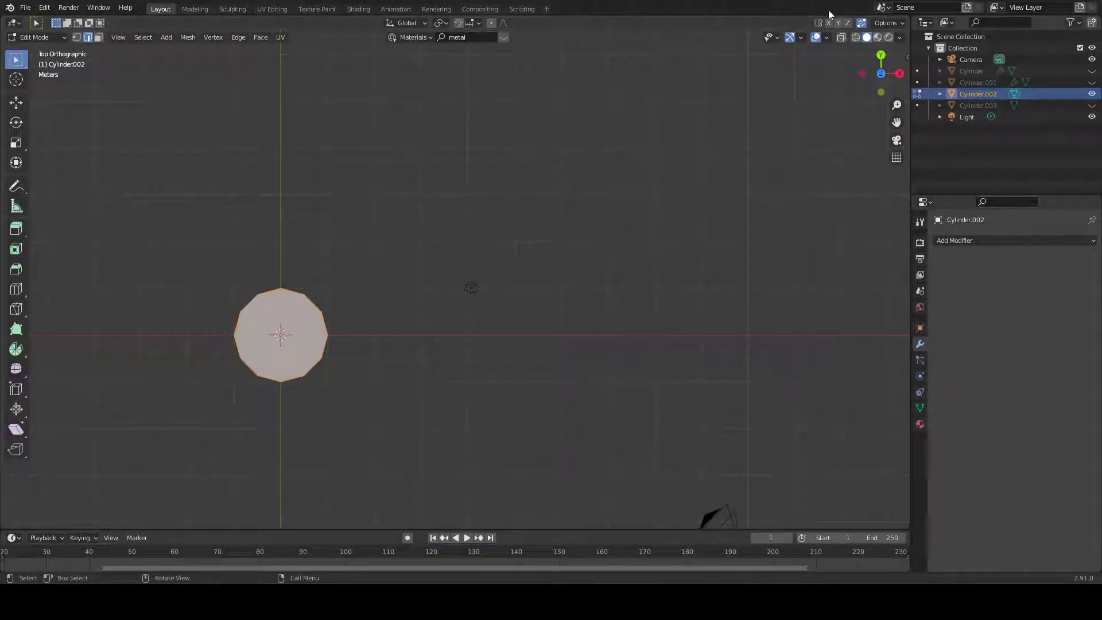
key("a")
middle_click_drag(369, 263, 522, 212)
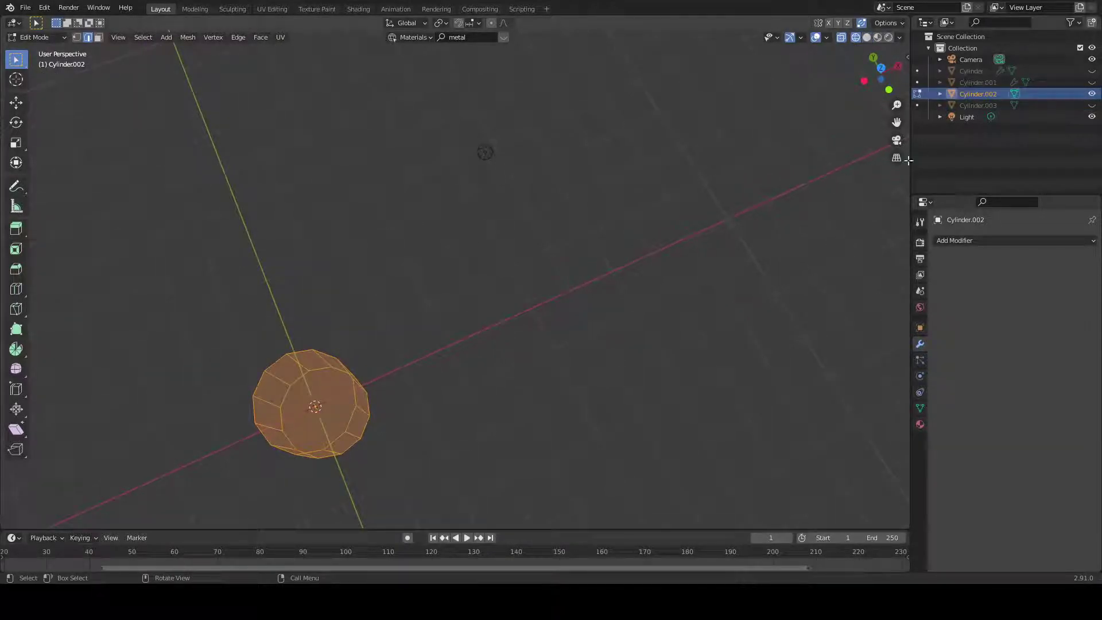
Move the edges on the cylinder's positive-X side 5 m along X to stretch it into a long link.
key("KP_7")
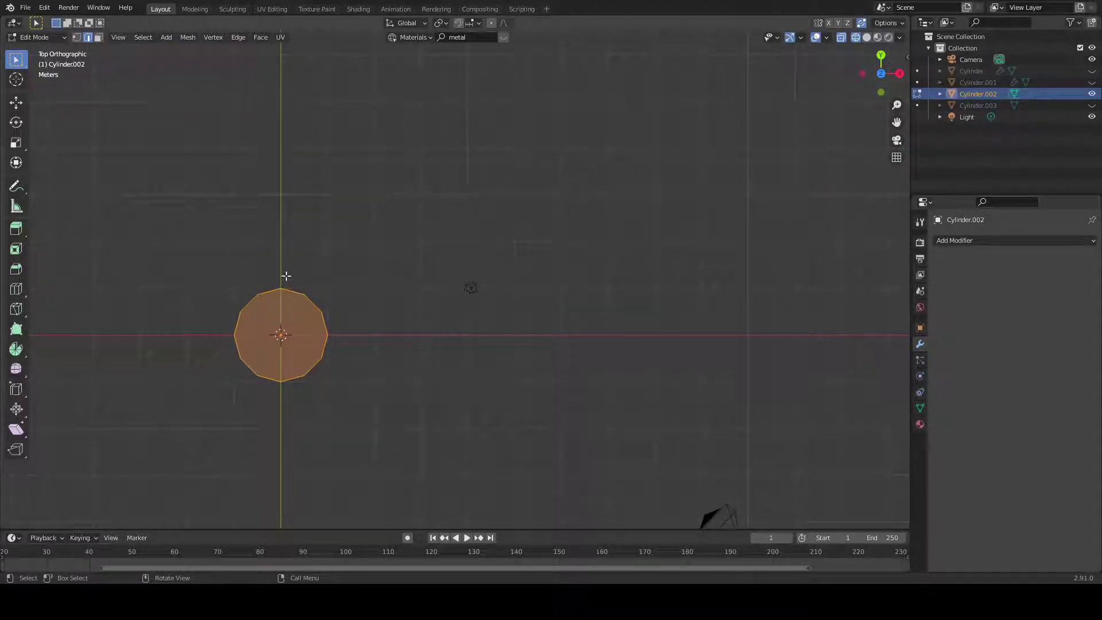
left_click_drag(291, 277, 337, 433)
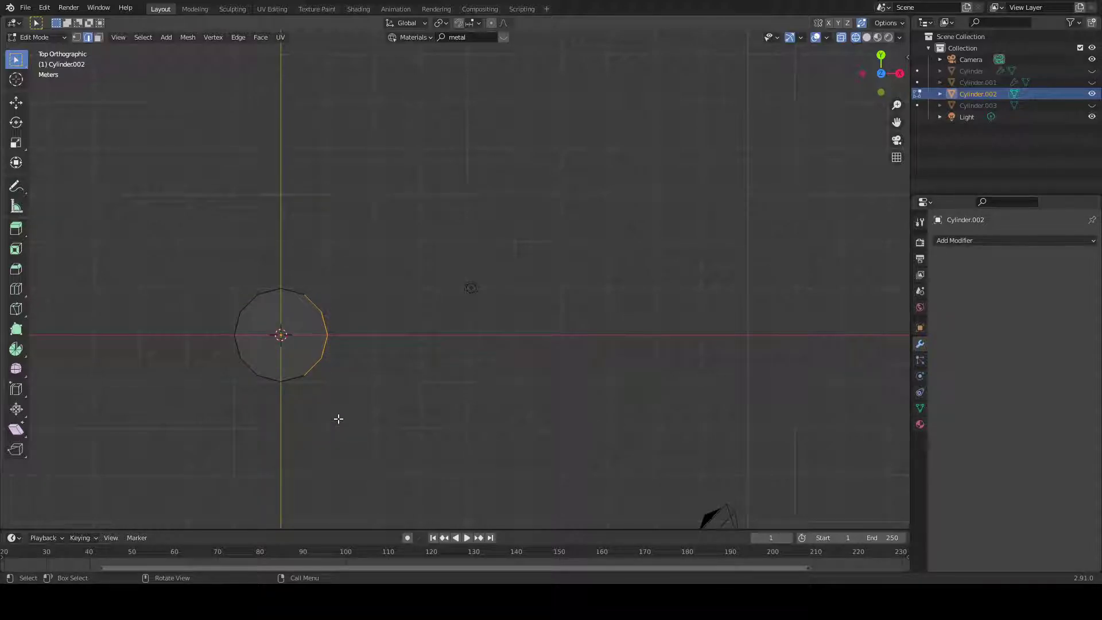
key("g")
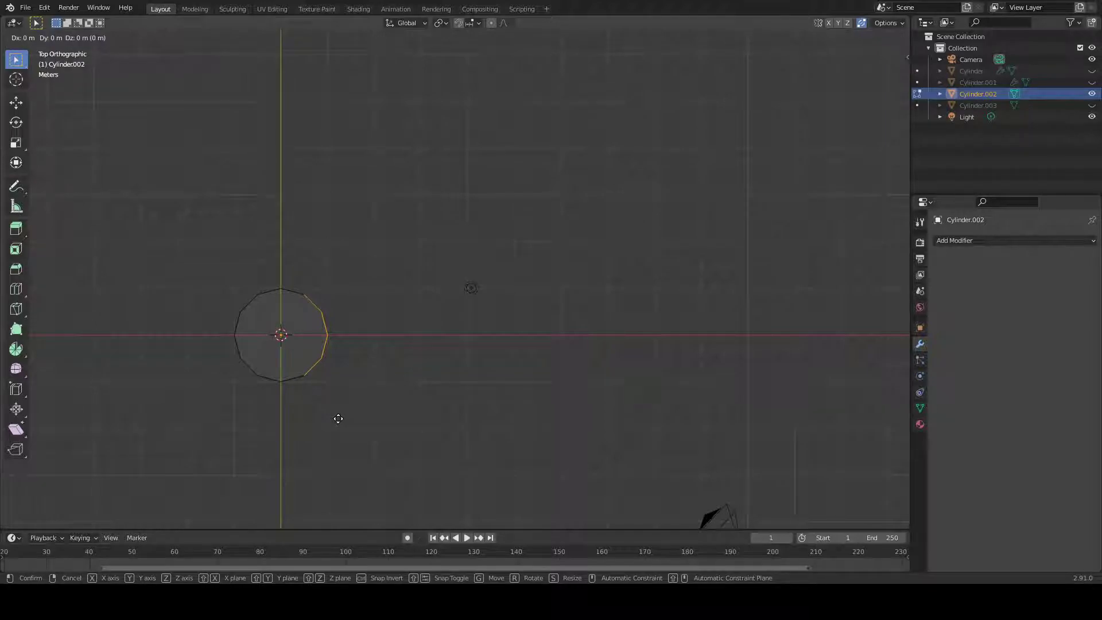
key("x")
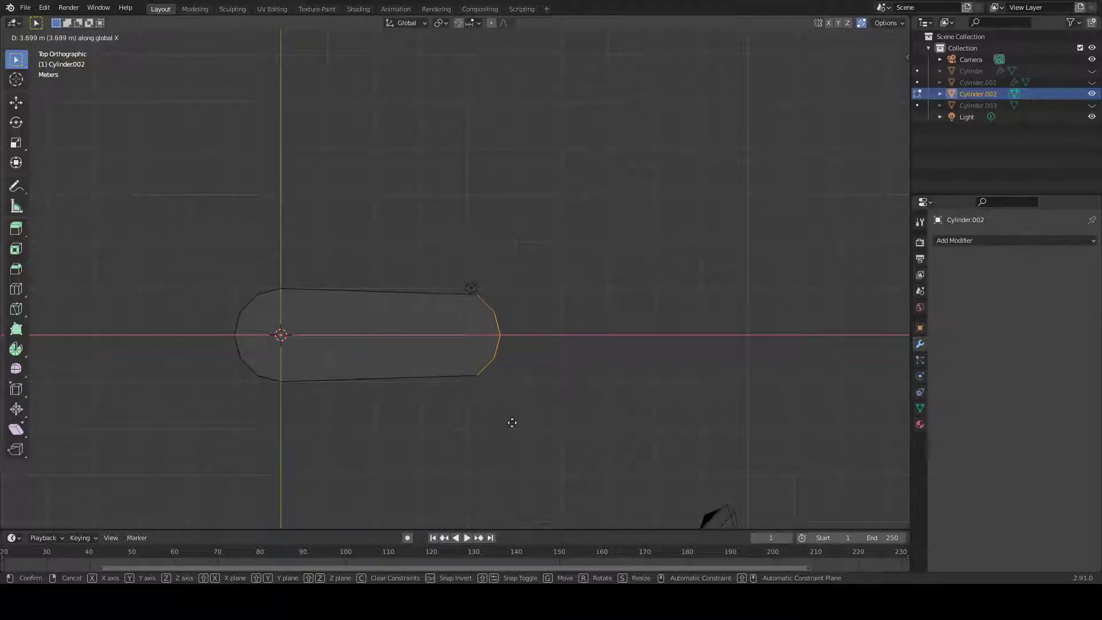
left_click(527, 422)
left_click(159, 469)
left_click(159, 469)
type("5")
key("Return")
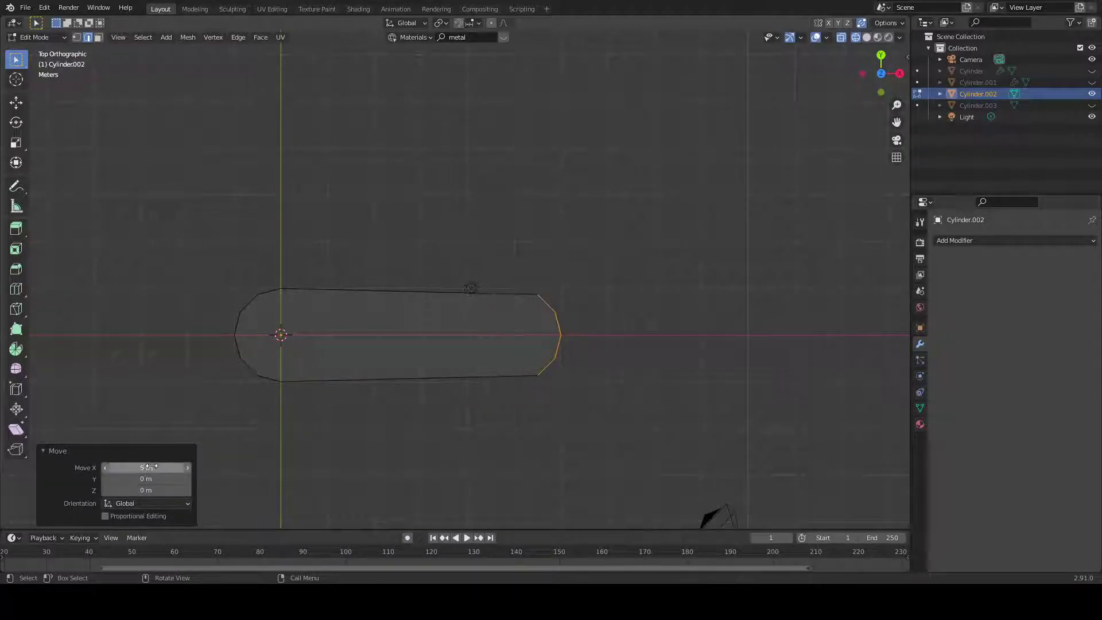
left_click(312, 476)
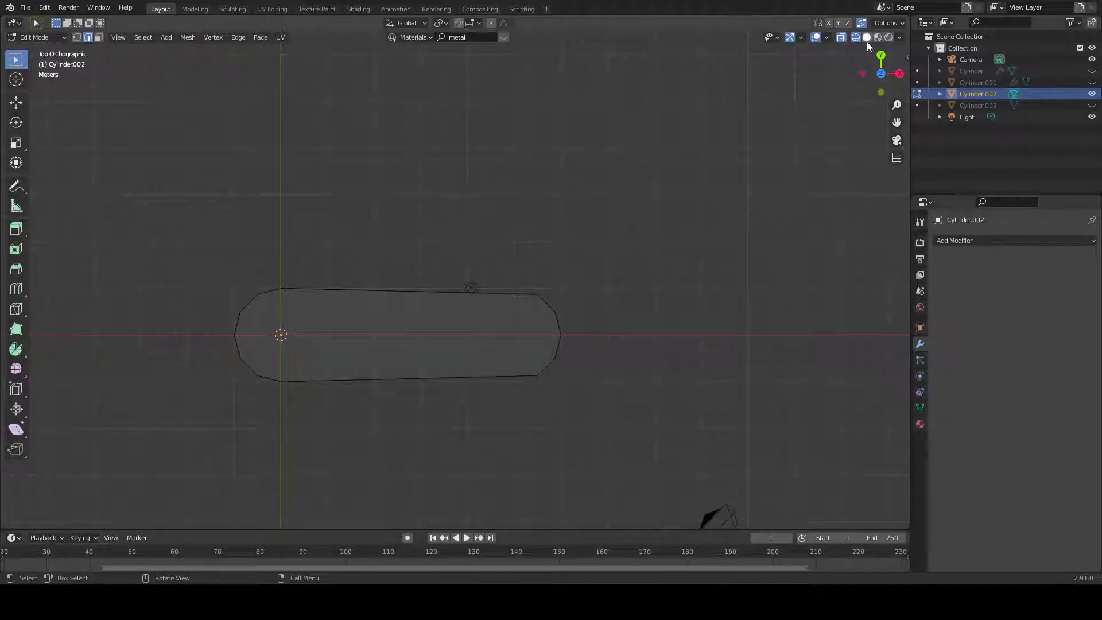
Try scaling the link's far end uniformly to about 0.67 and inspect its thickness from the side.
left_click_drag(461, 266, 594, 448)
key("s")
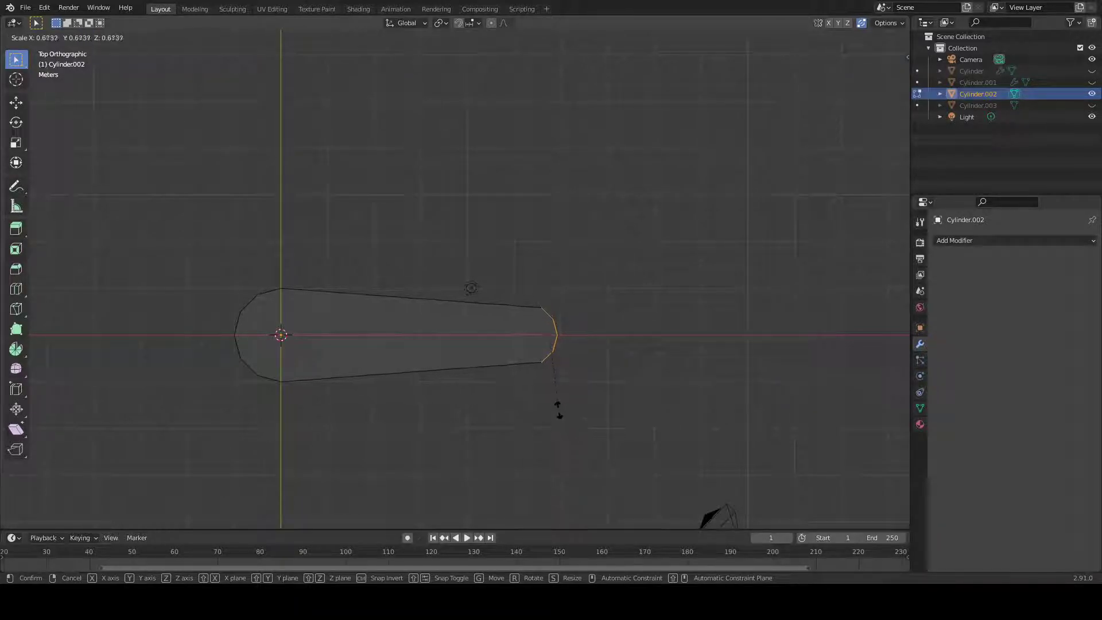
left_click(559, 410)
key("KP_5")
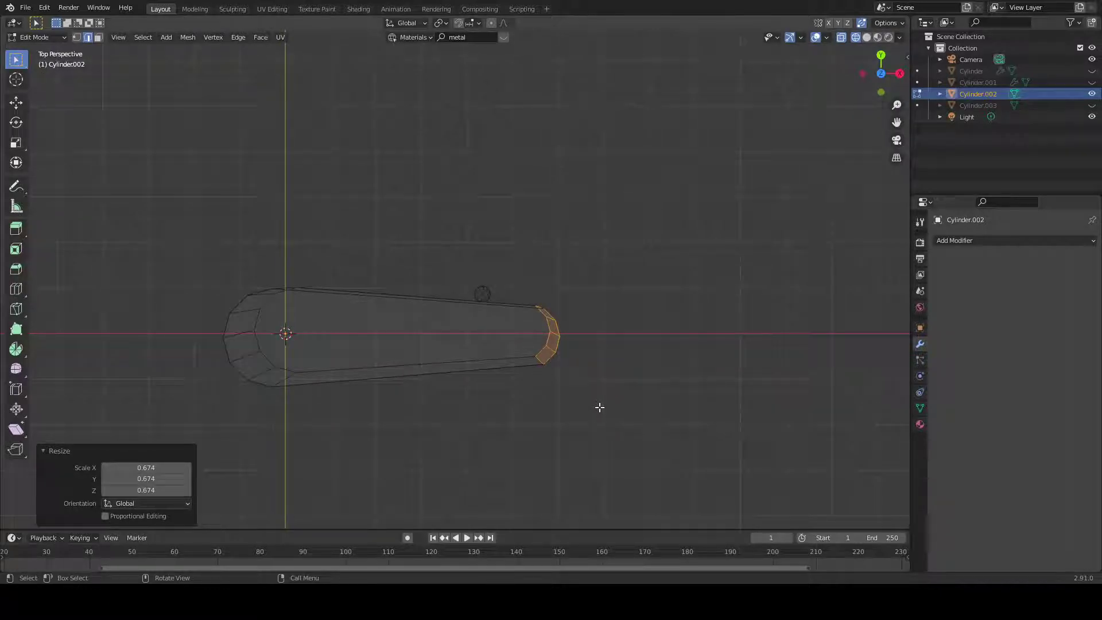
left_click(867, 37)
mouse_move(682, 212)
middle_mouse_down()
mouse_move(674, 199)
mouse_move(698, 88)
mouse_move(660, 79)
mouse_move(673, 92)
middle_mouse_up()
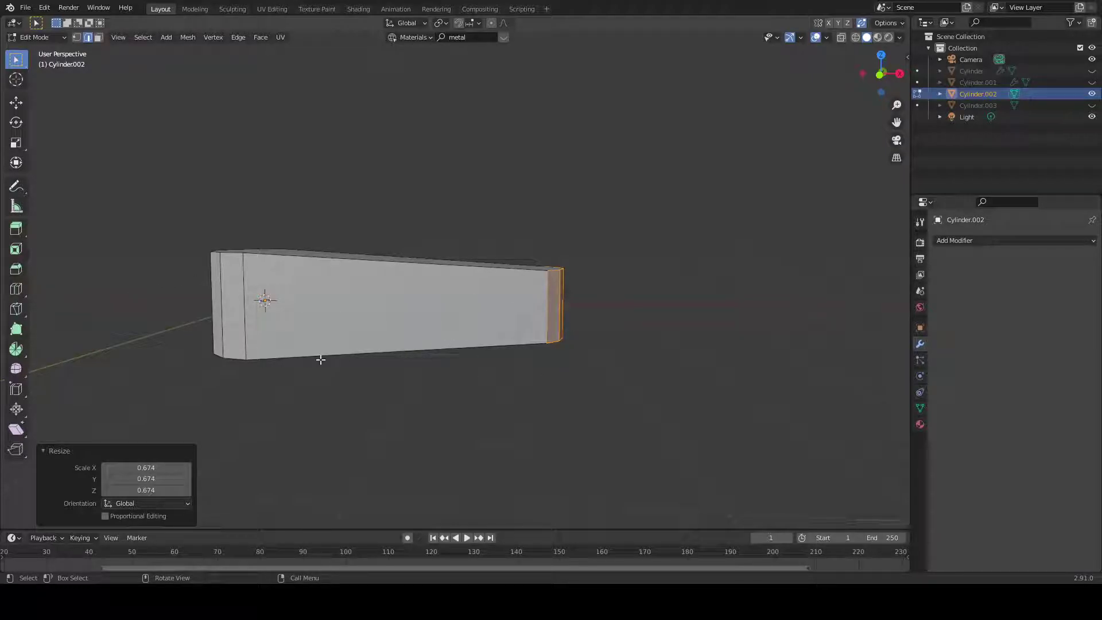
mouse_move(582, 355)
middle_mouse_down()
mouse_move(571, 367)
mouse_move(573, 442)
mouse_move(593, 367)
middle_mouse_up()
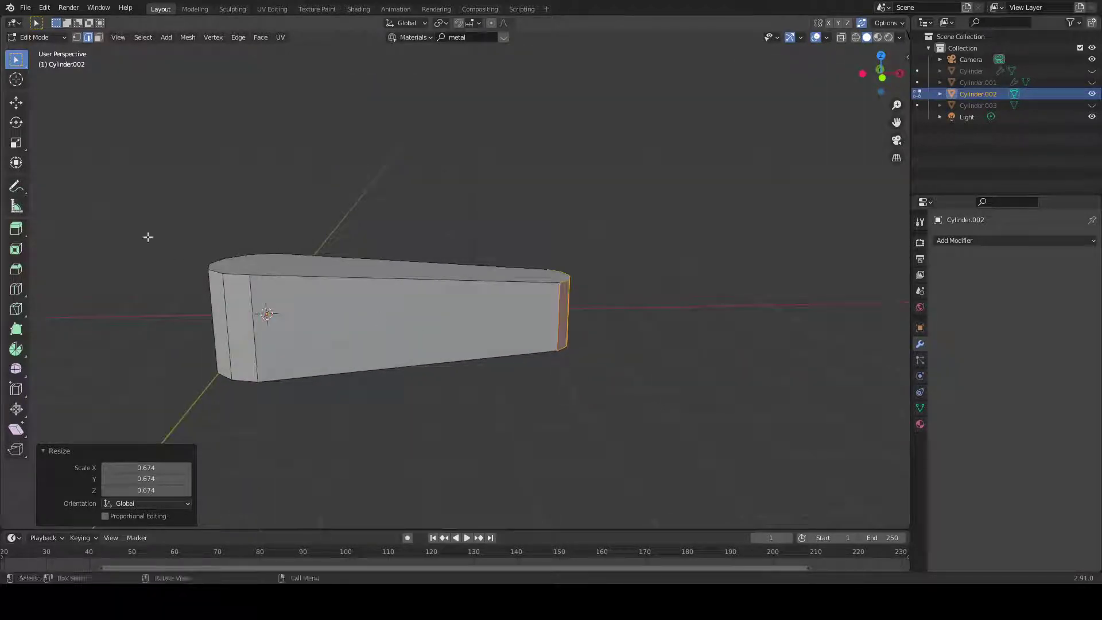
middle_click_drag(496, 264, 513, 220)
key("ctrl+z")
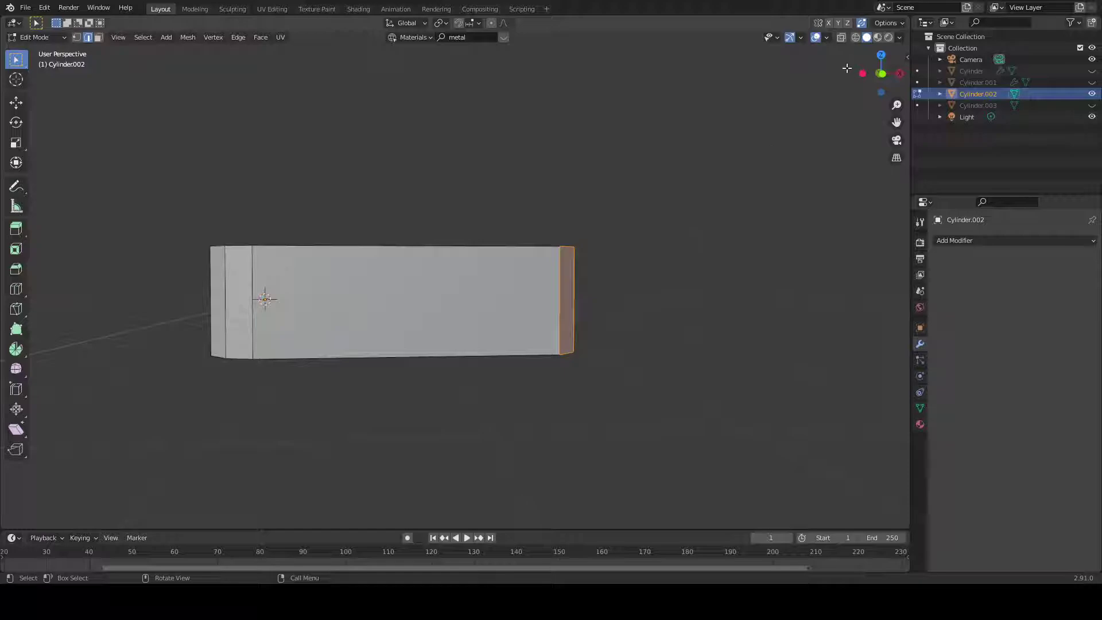
Shrink the link's far end slightly with Z locked, and scale the whole link to about 0.6 in Z in Object Mode.
key("KP_7")
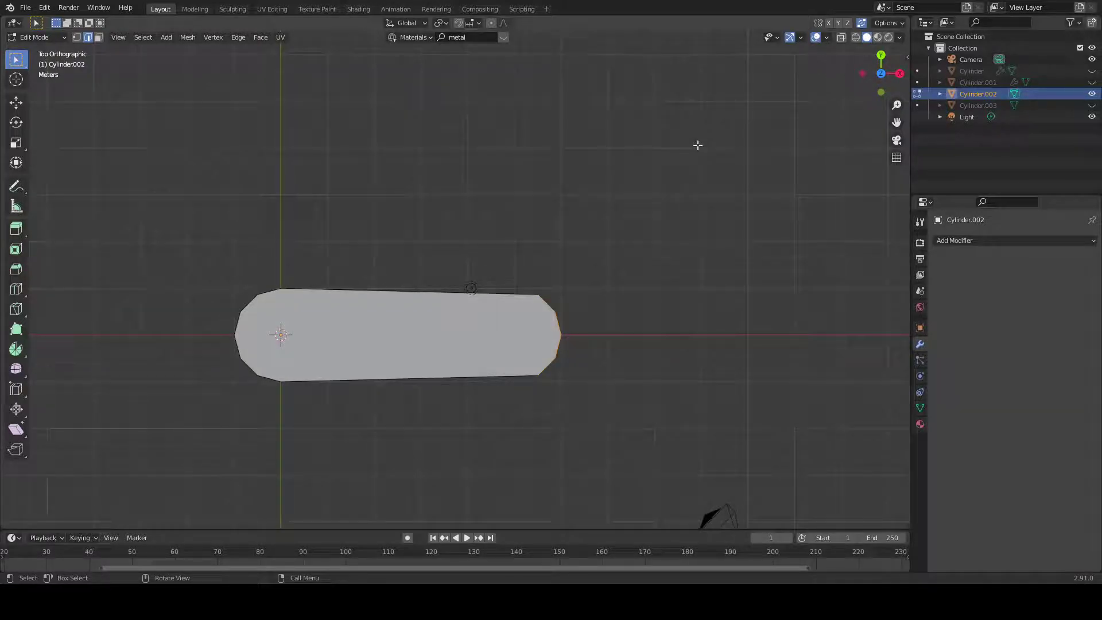
key("s")
key("shift+z")
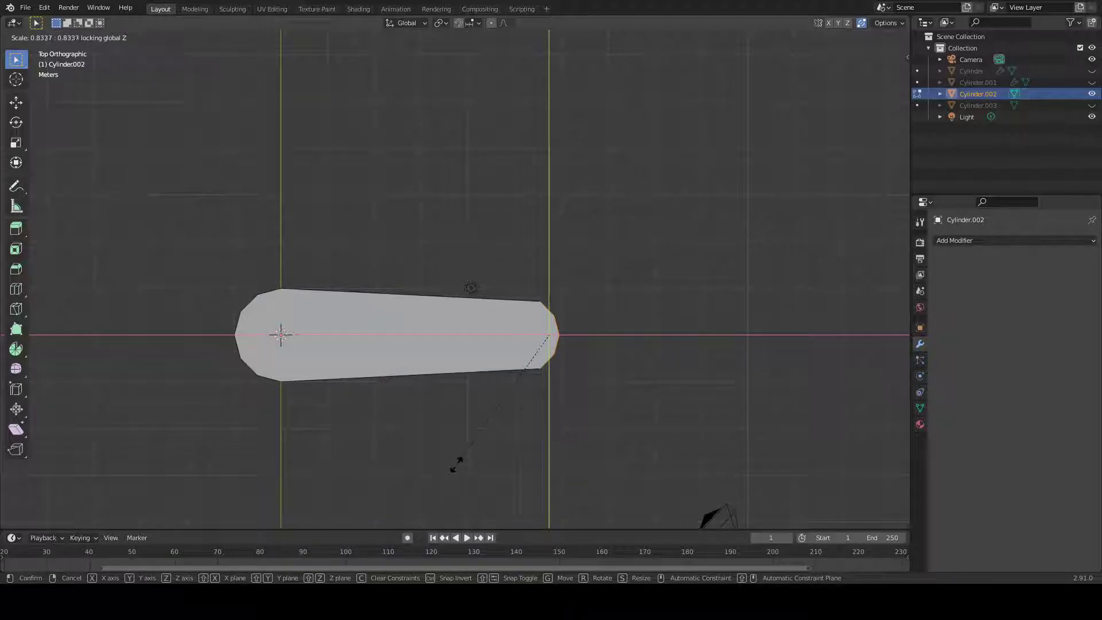
left_click(488, 452)
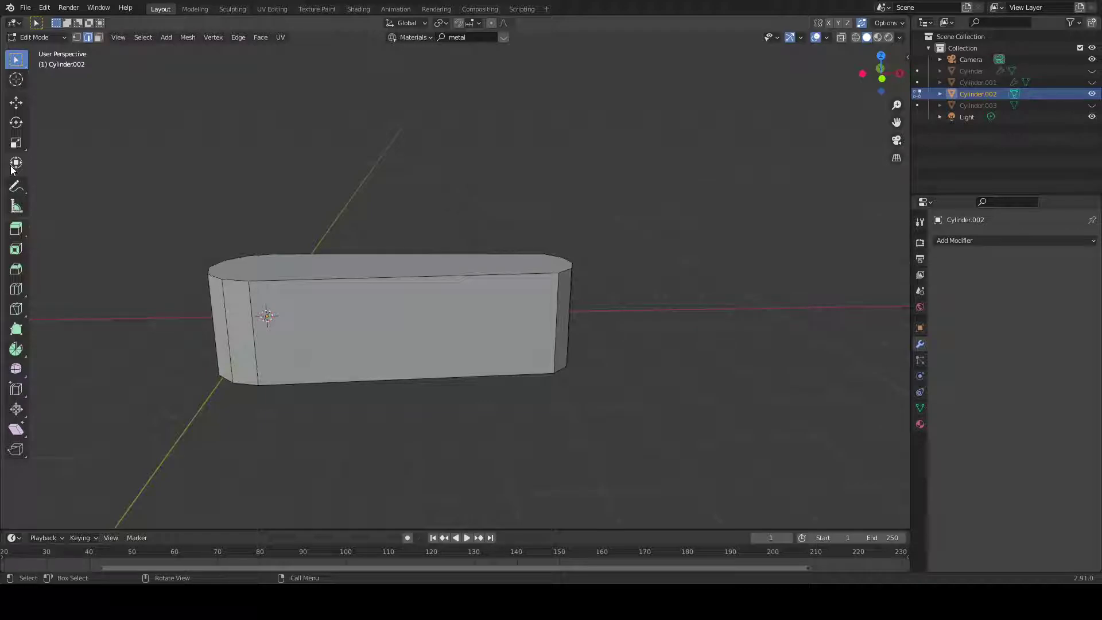
key("Tab")
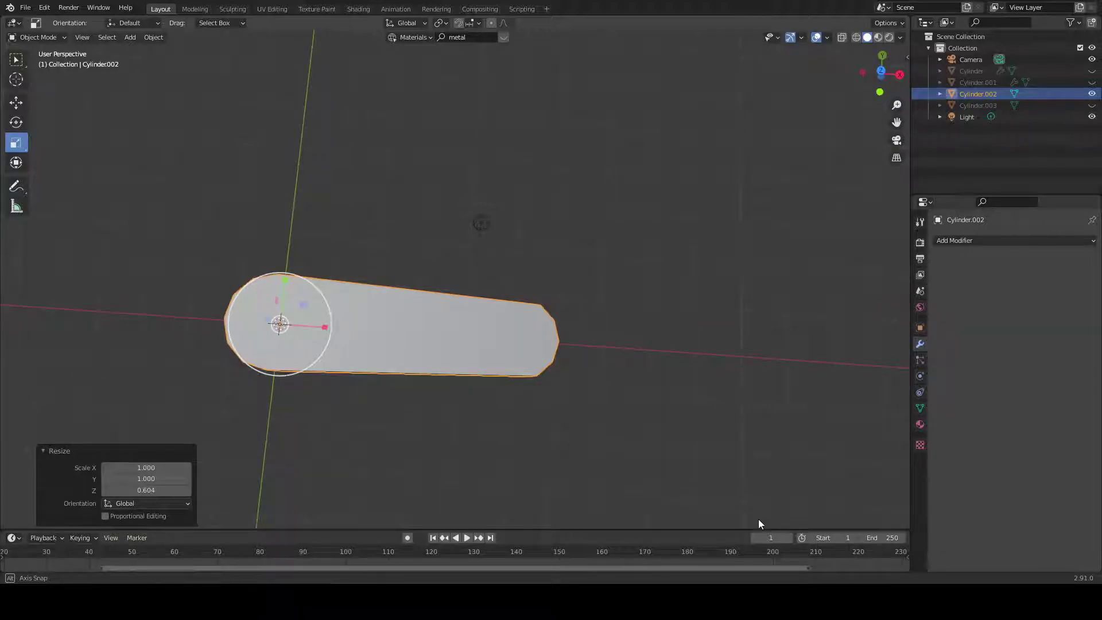
Add another 12-vertex cylinder at the origin and scale it uniformly to about 0.57.
key("KP_7")
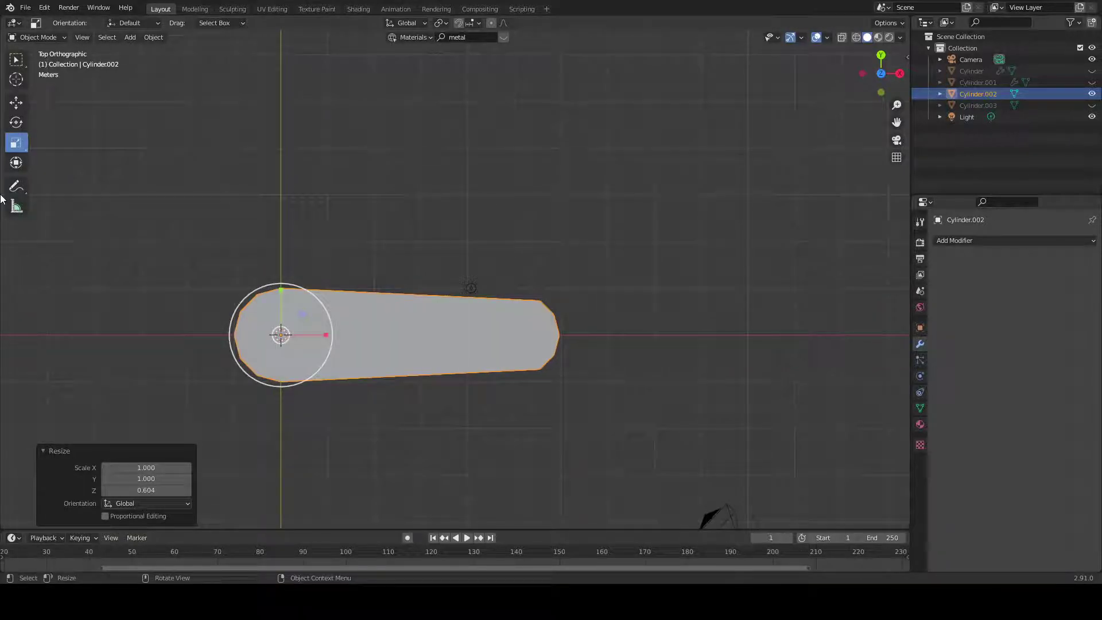
left_click(130, 38)
mouse_move(147, 50)
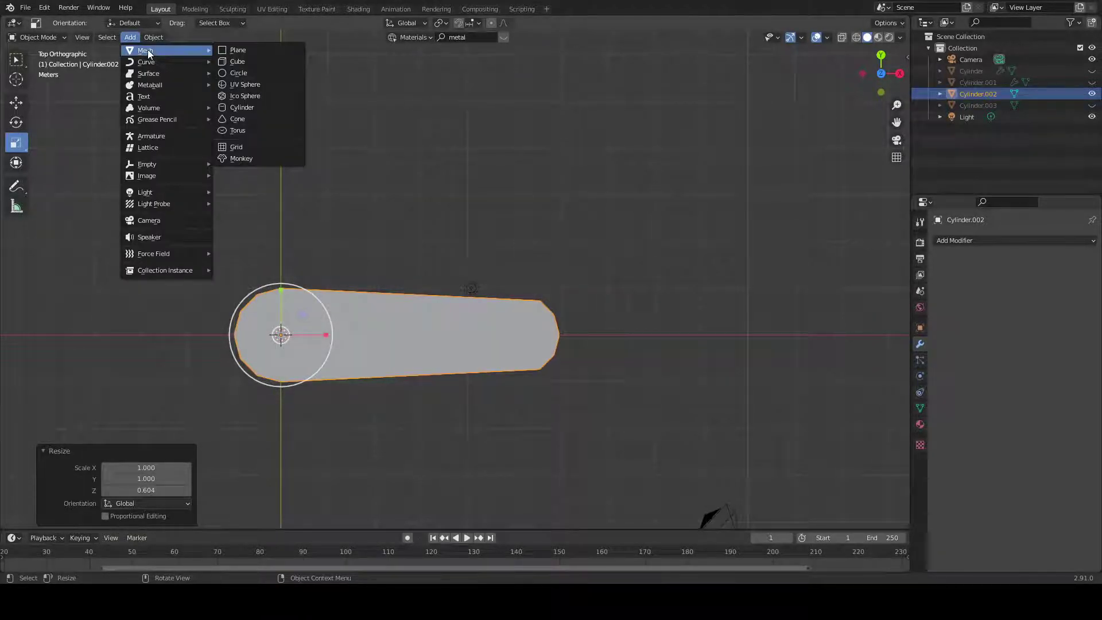
left_click(245, 108)
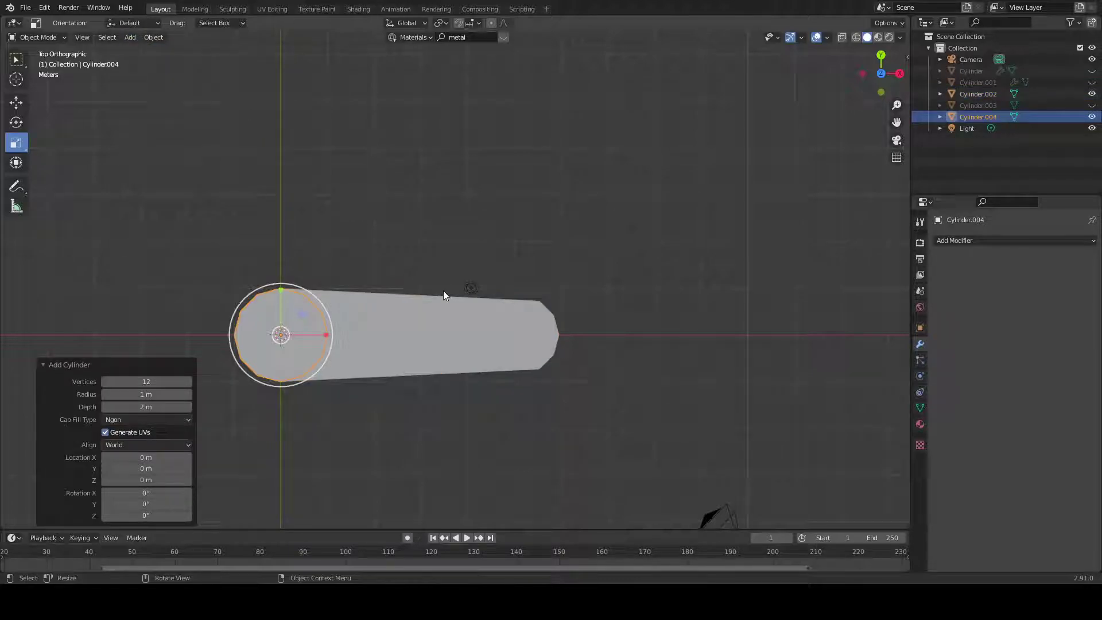
key("s")
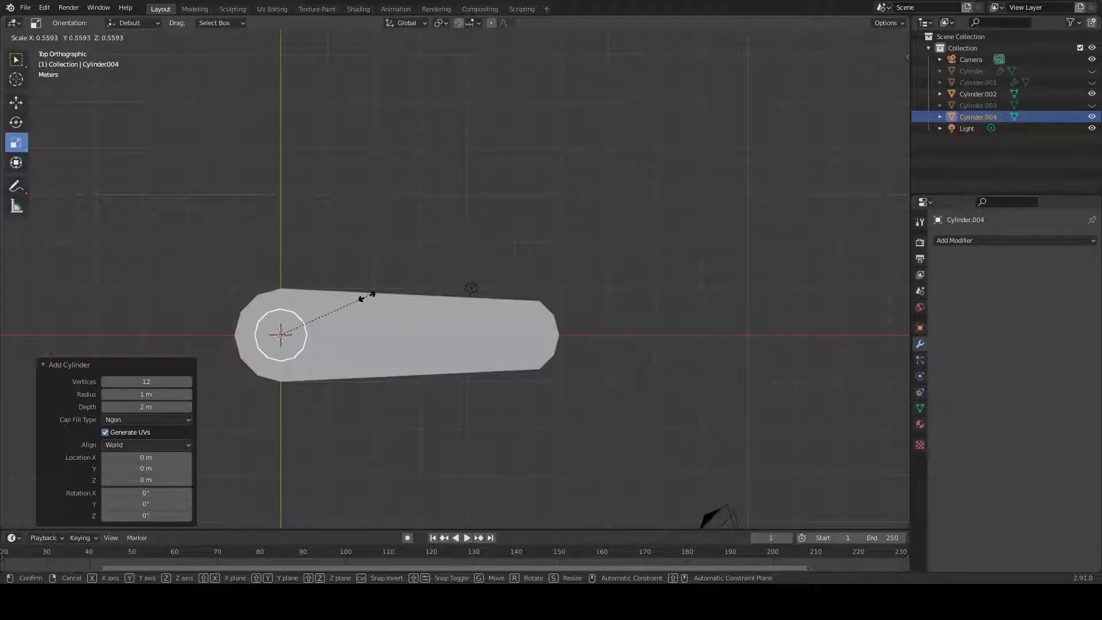
left_click(369, 297)
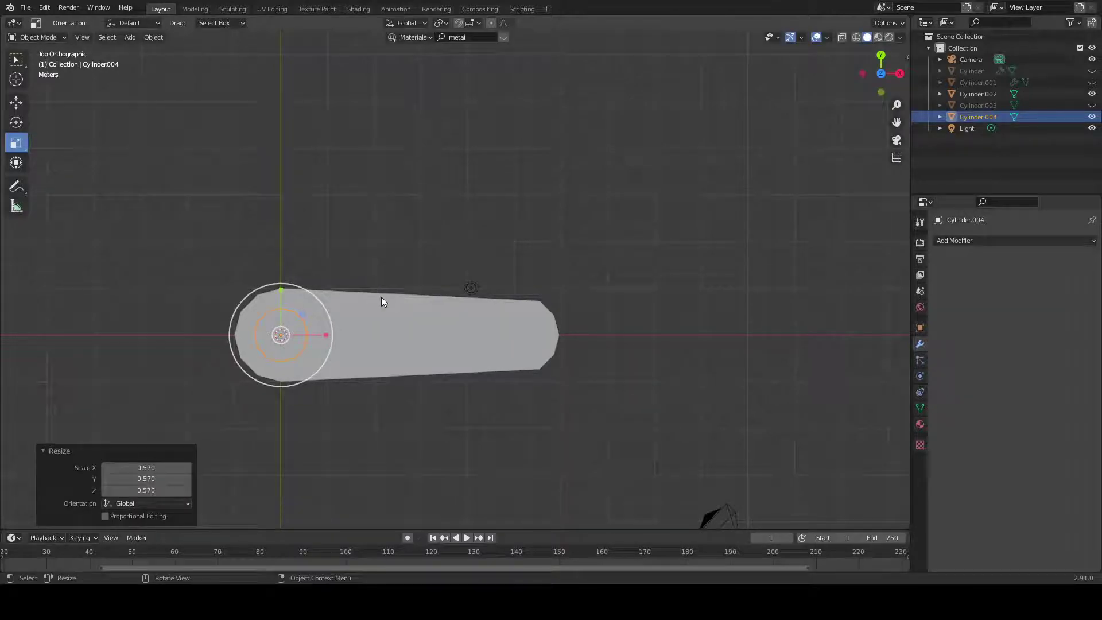
Duplicate the small cylinder about 5.04 m along X to the link's narrow end.
key("shift+d")
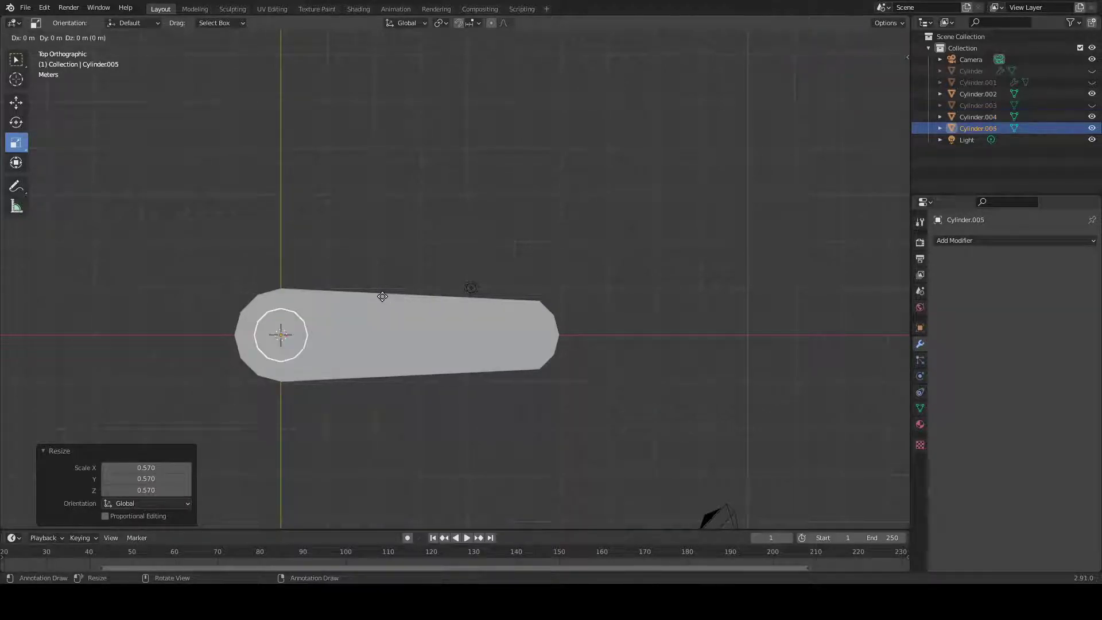
key("x")
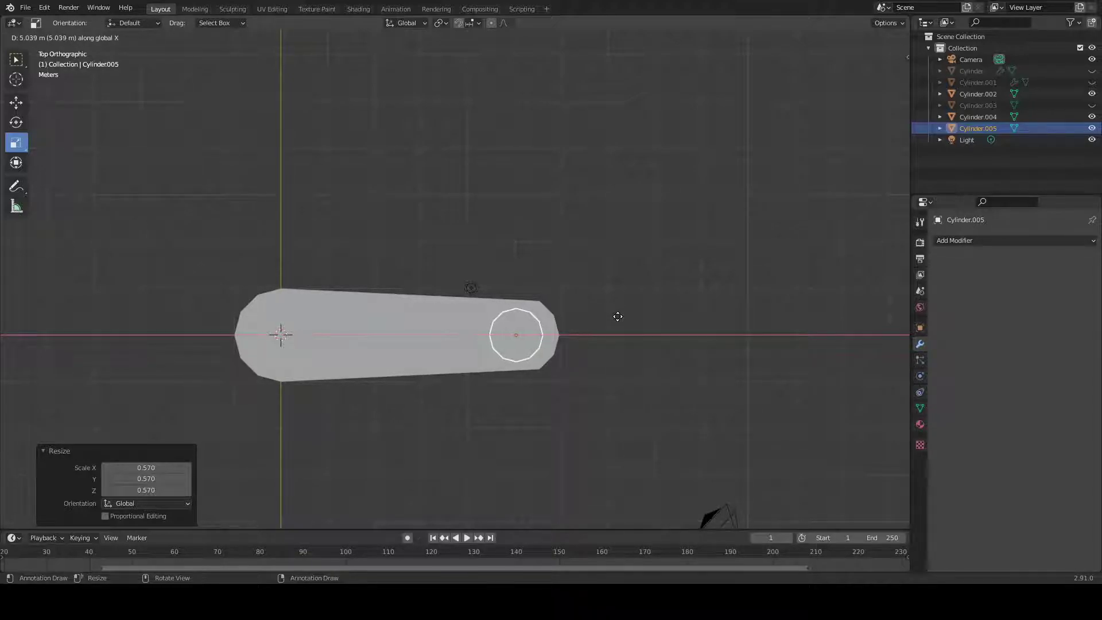
left_click(617, 316)
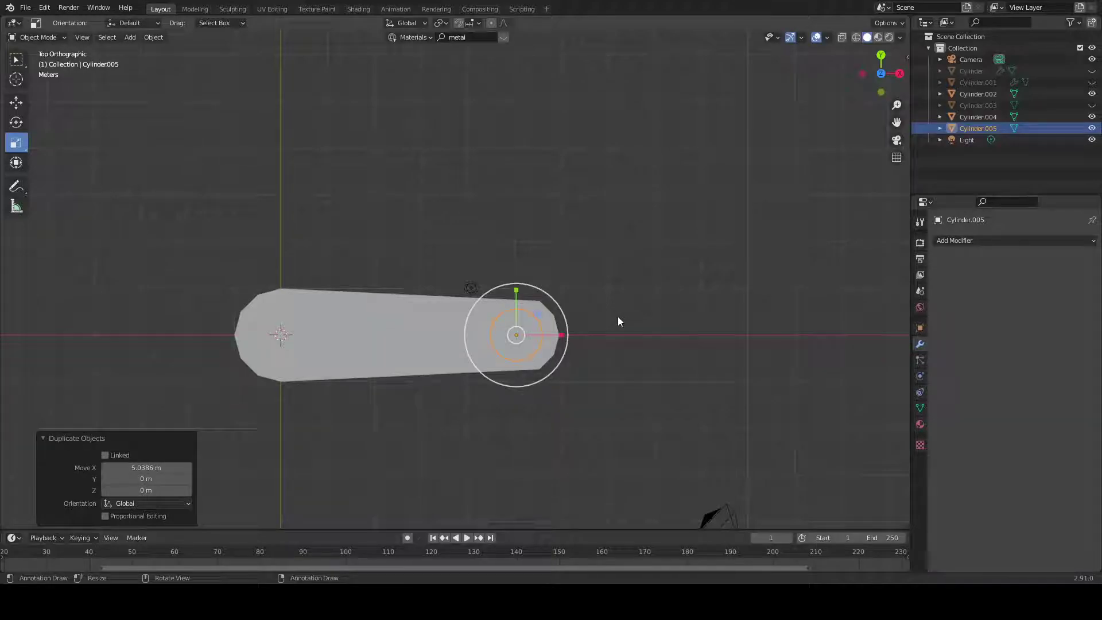
left_click(611, 254)
Stretch both small cylinders along Z until they protrude above and below the link, the narrow-end one by about 2.31.
middle_click_drag(592, 244, 601, 124)
left_click(978, 117)
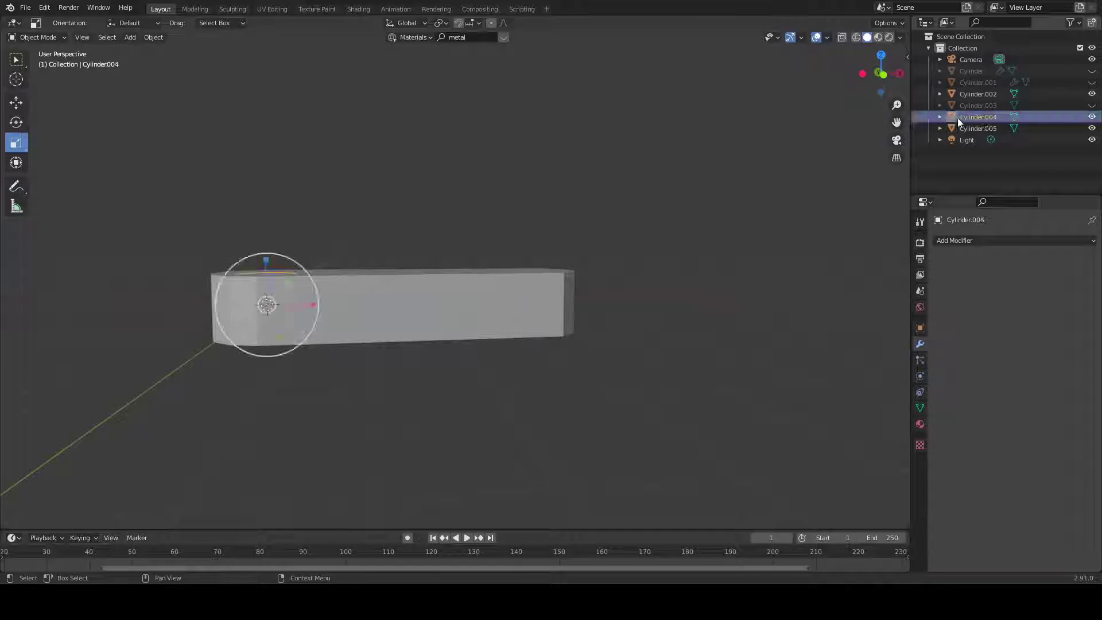
left_click_drag(266, 260, 279, 194)
left_click(974, 127)
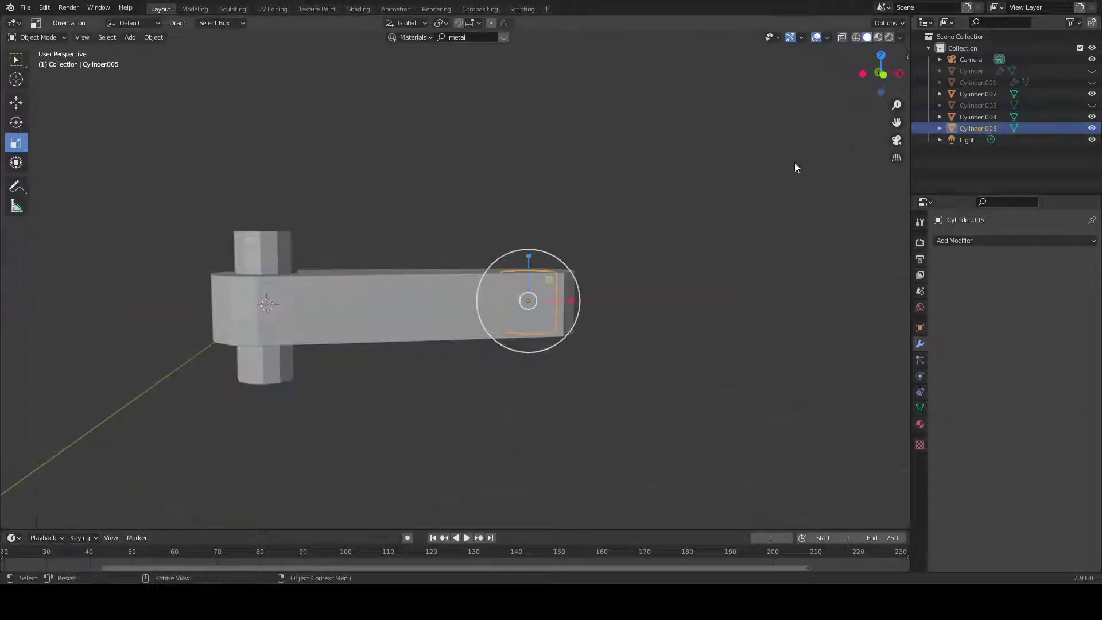
left_click_drag(531, 256, 547, 194)
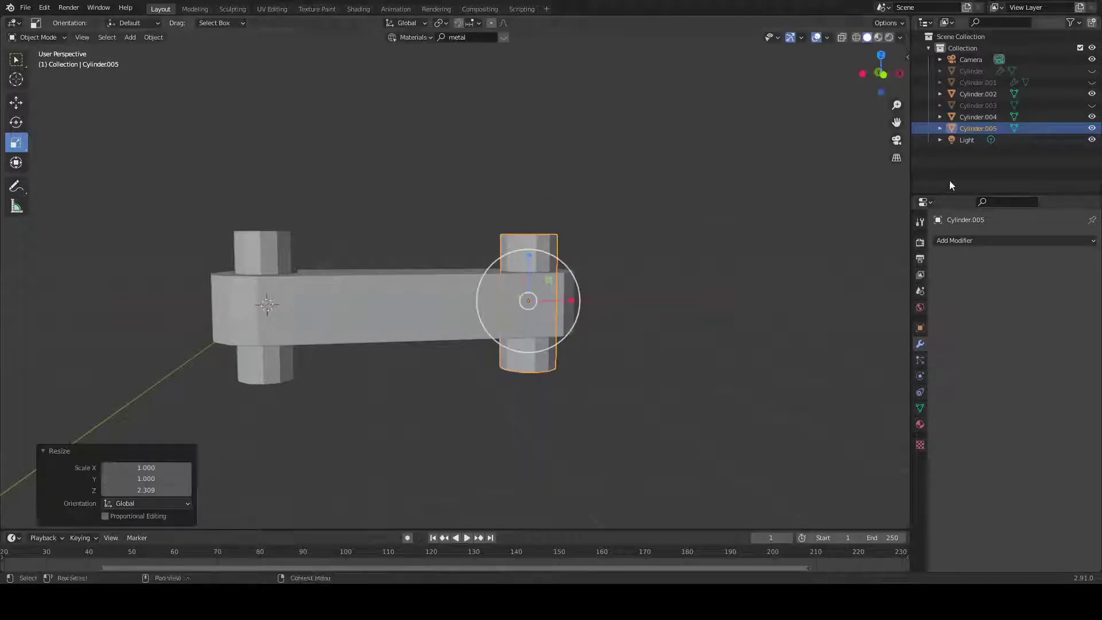
left_click(977, 240)
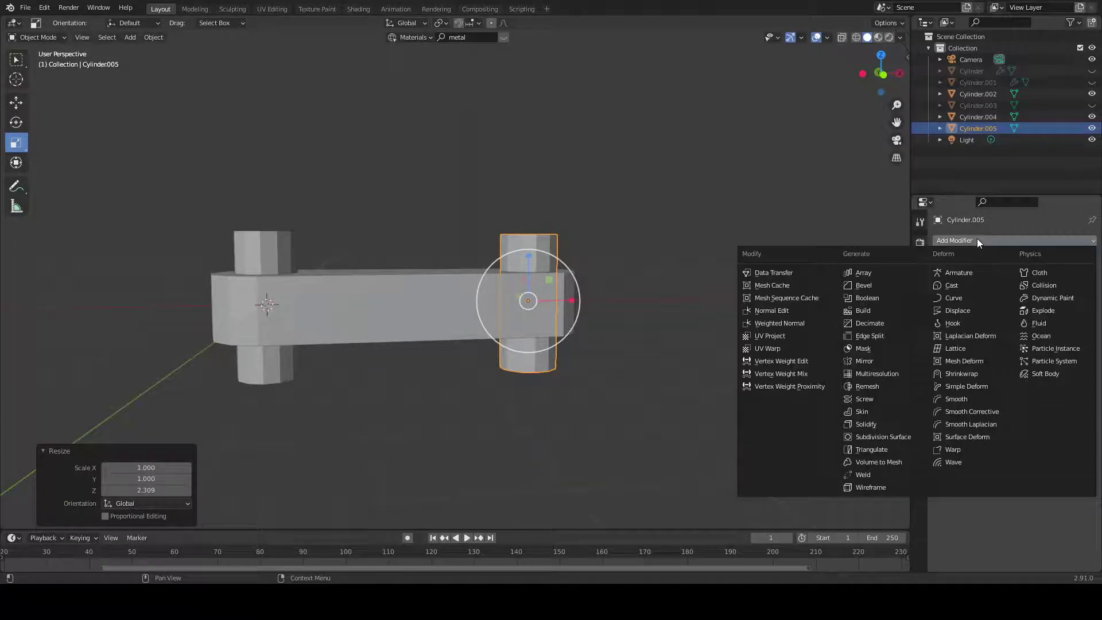
left_click(876, 298)
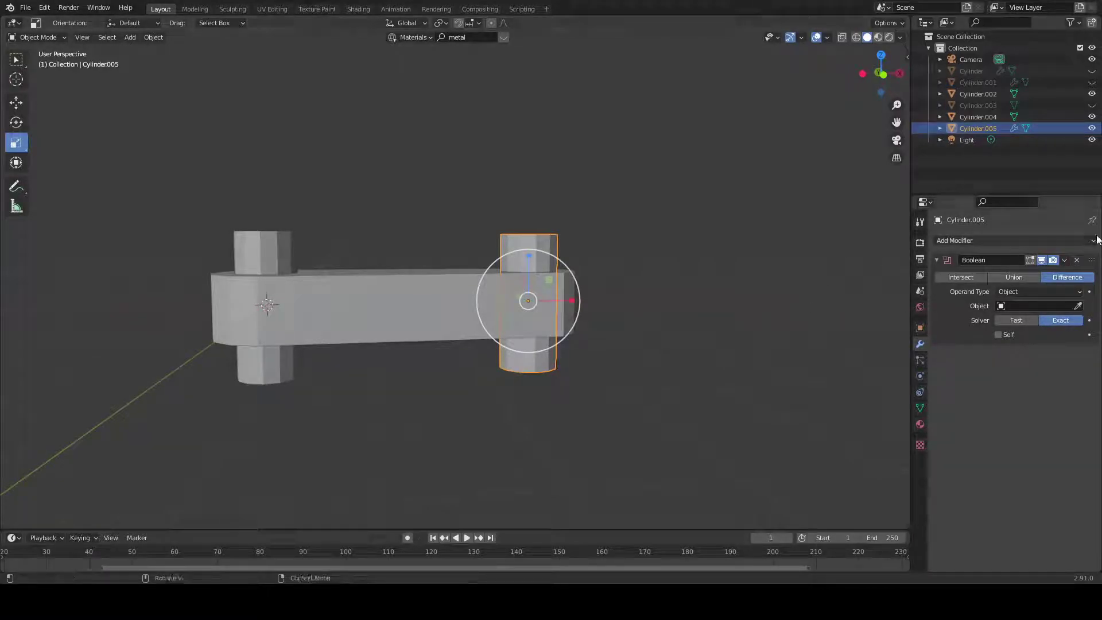
left_click(1077, 259)
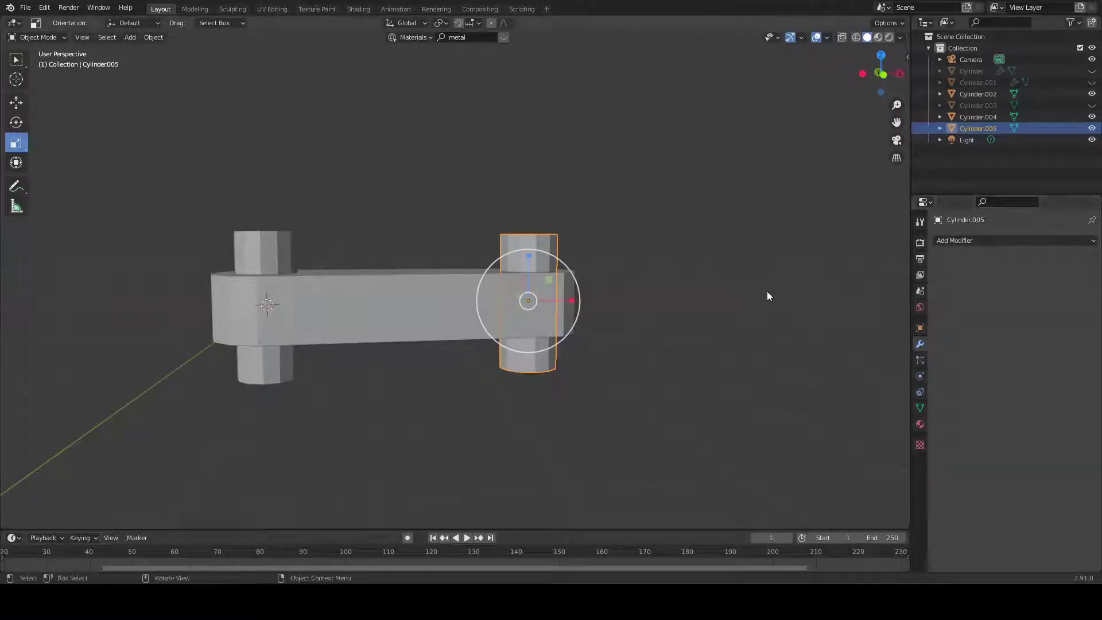
Cut the wide-end hole in the link with a Boolean Difference modifier using the wide-end cylinder, and apply it.
left_click(403, 283)
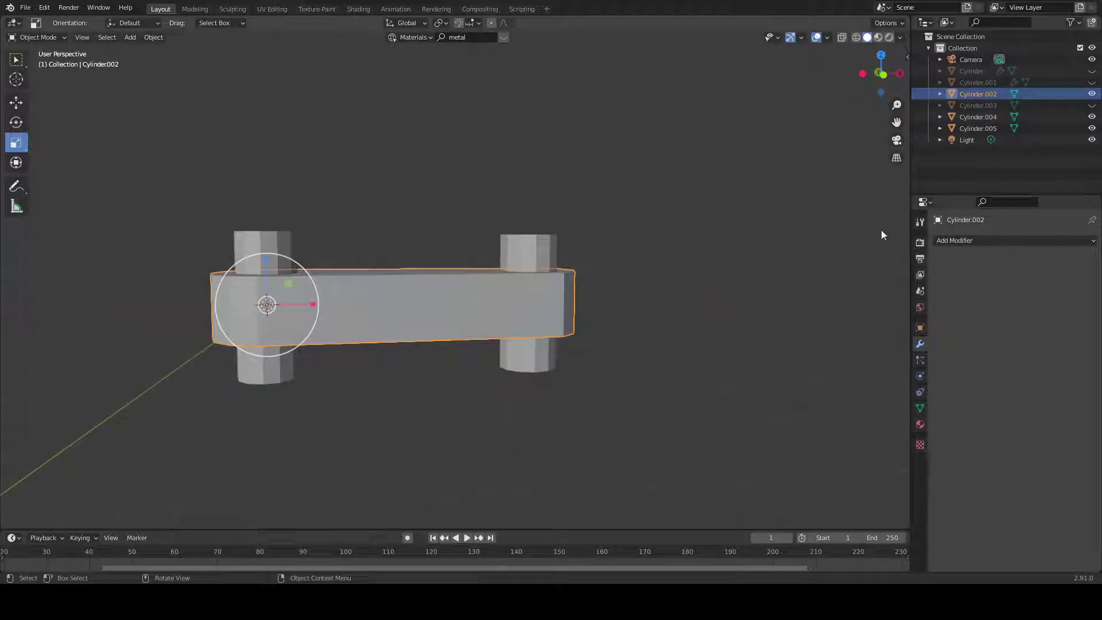
left_click(968, 241)
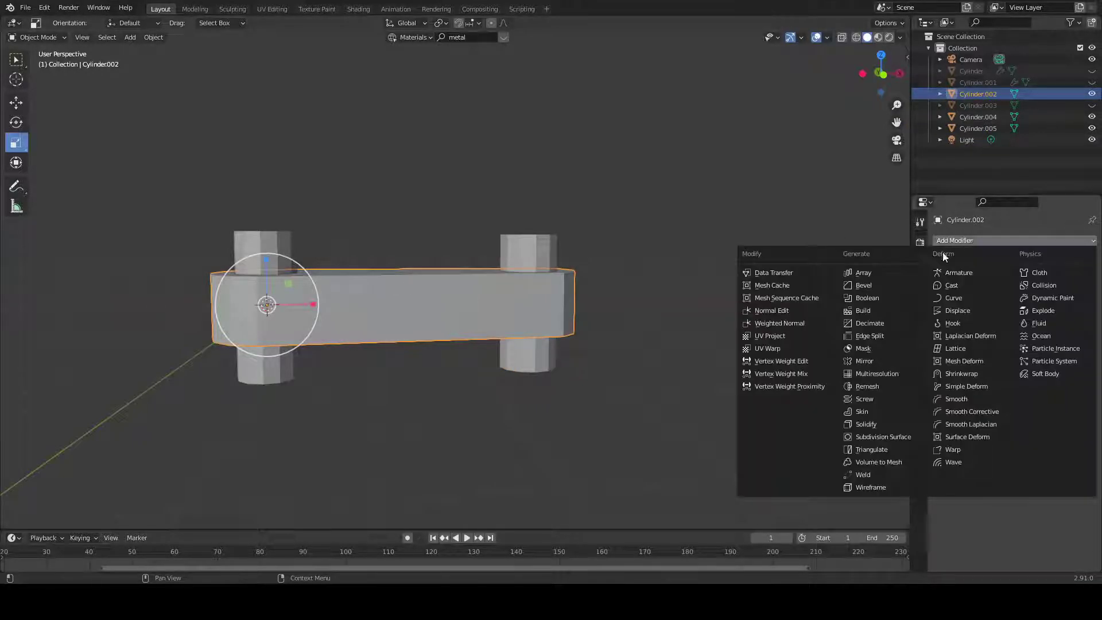
left_click(869, 296)
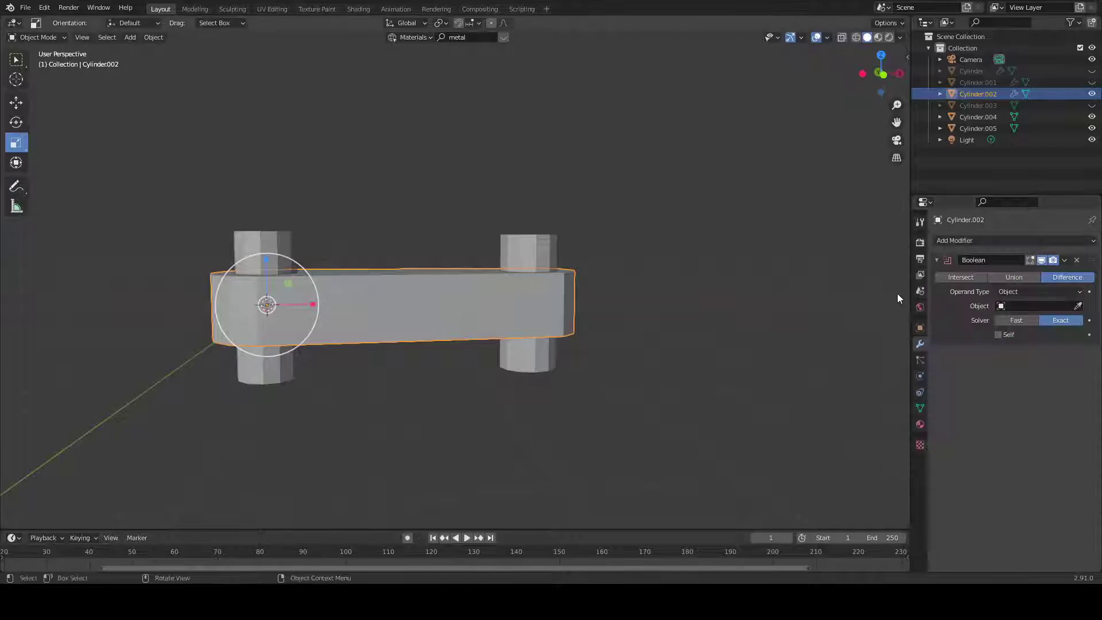
left_click(1078, 306)
left_click(275, 230)
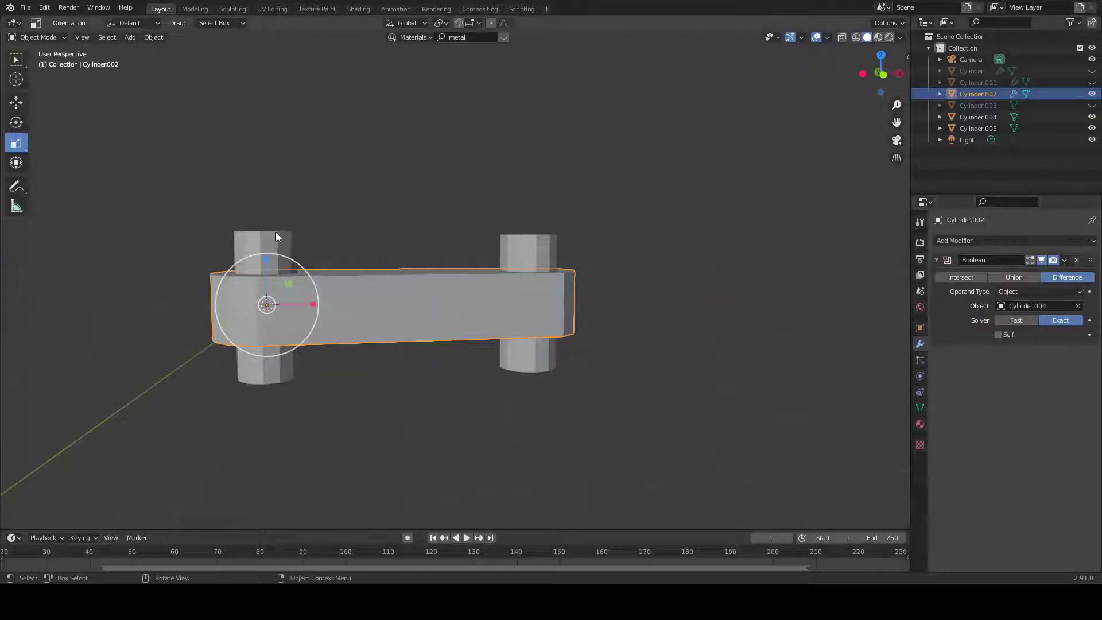
left_click(1065, 259)
left_click(1027, 273)
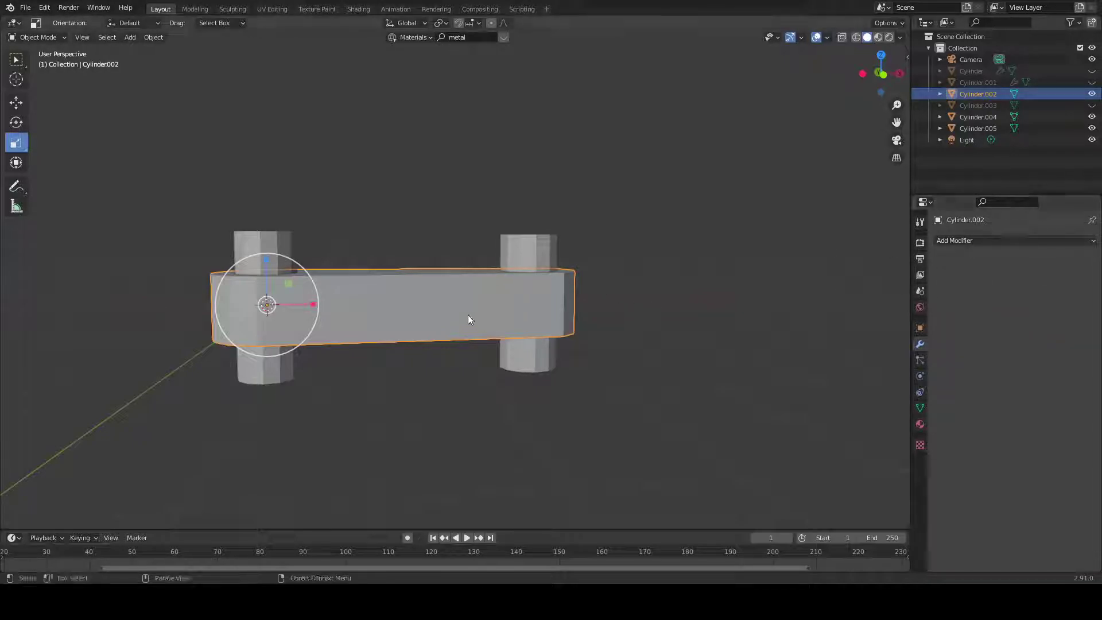
Cut the narrow-end hole in the link with a second Boolean Difference modifier using the narrow-end cylinder, and apply it.
left_click(970, 240)
left_click(871, 295)
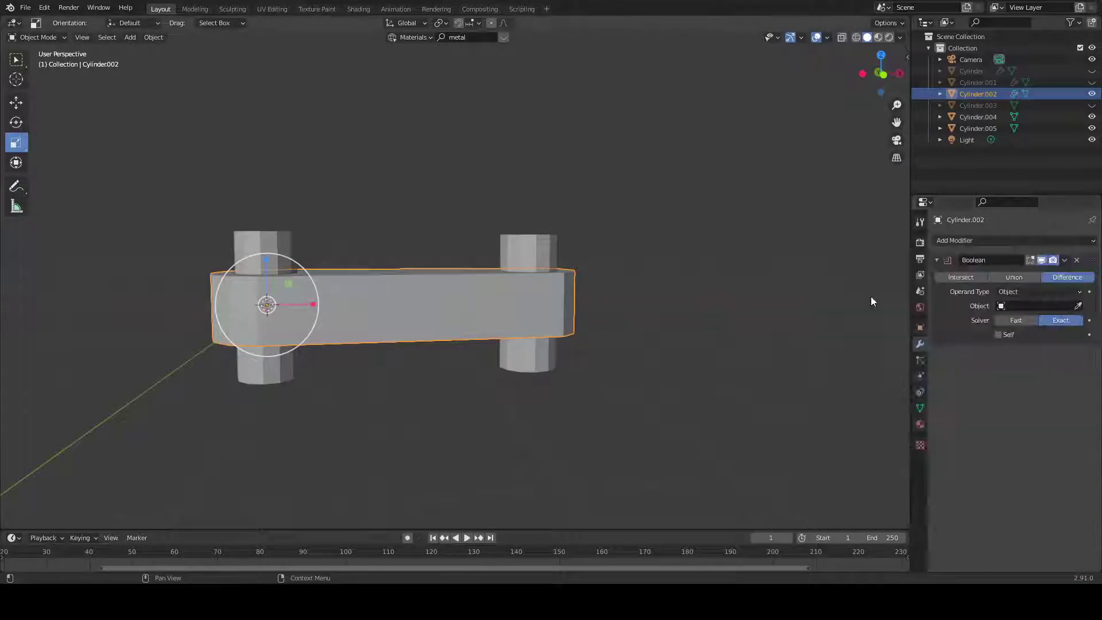
left_click(1078, 306)
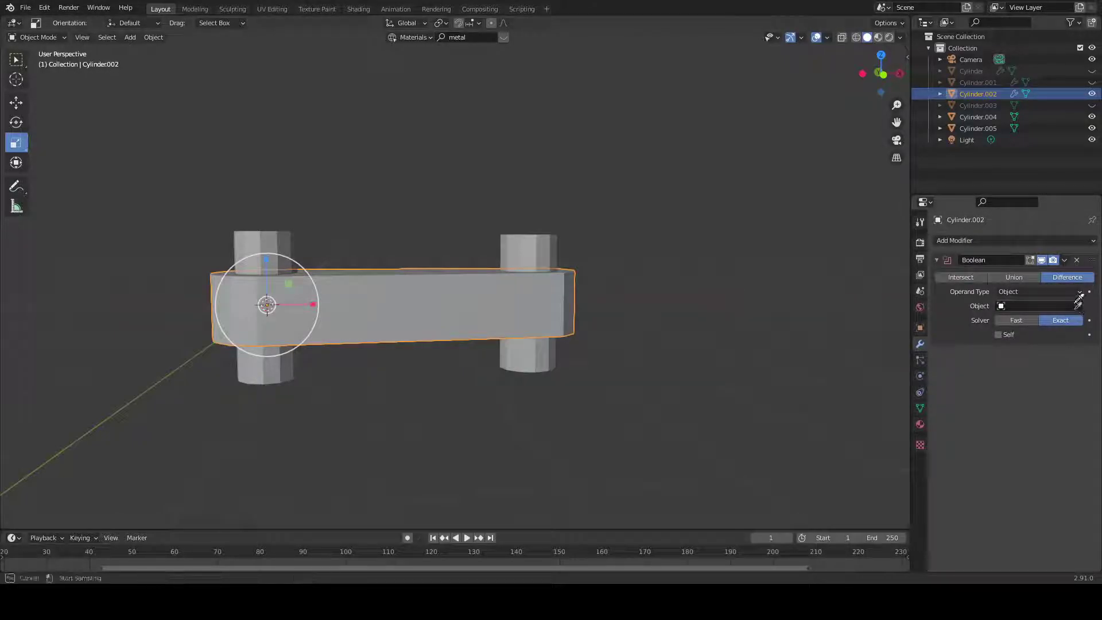
left_click(546, 243)
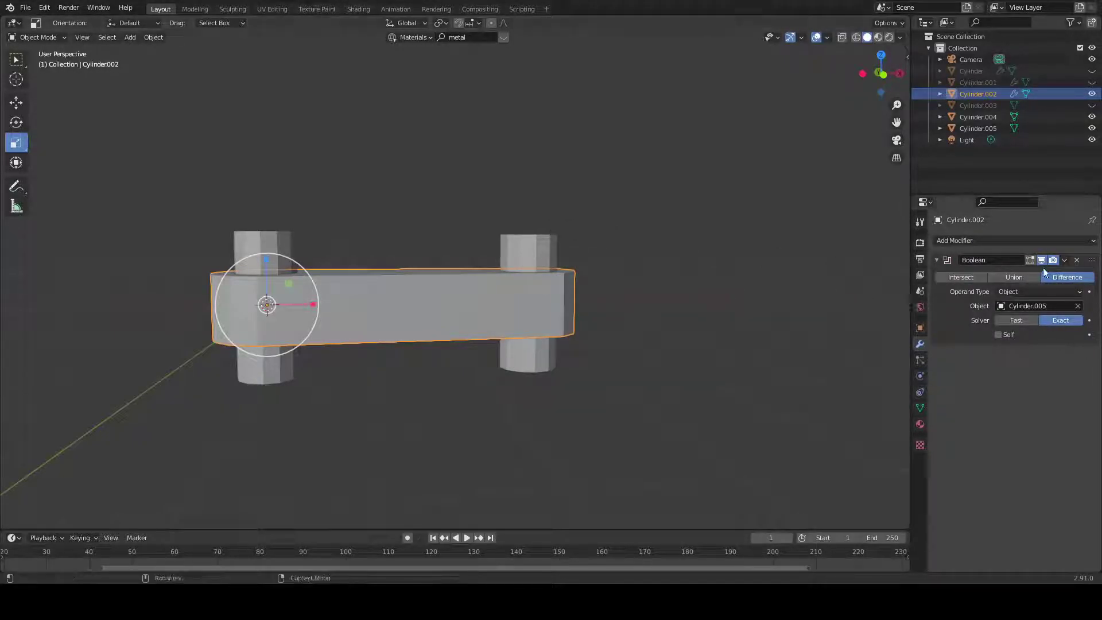
left_click(1065, 260)
left_click(1024, 276)
Lift both cutter cylinders clear of the link along Z, the narrow-end one by about 3.47 m.
middle_click_drag(721, 313, 698, 355)
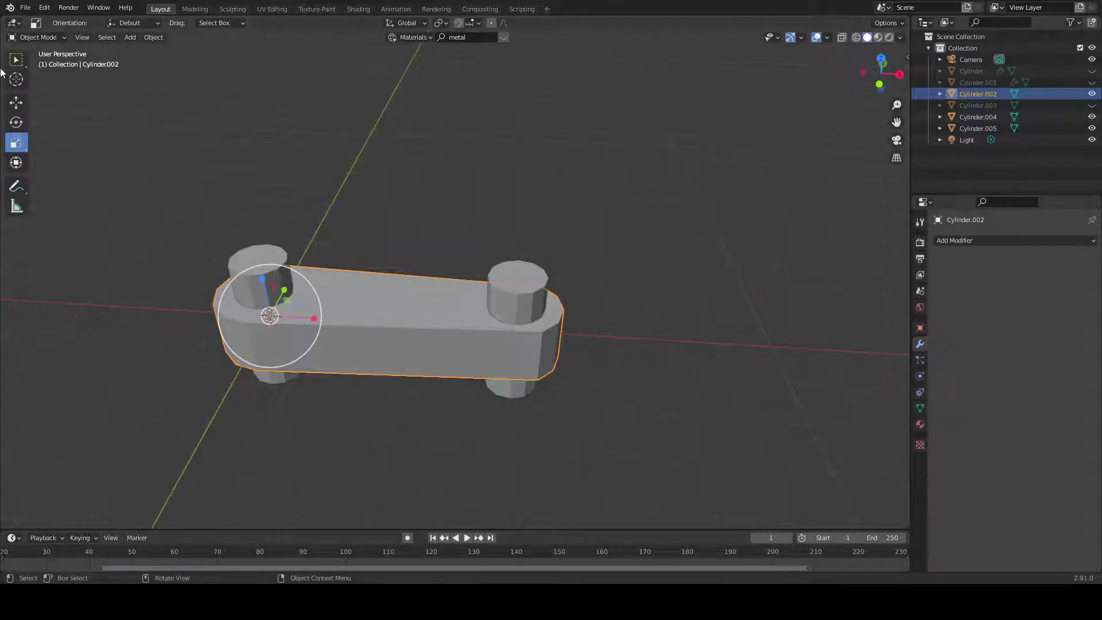
left_click(16, 103)
left_click_drag(260, 284, 276, 158)
key("ctrl+z")
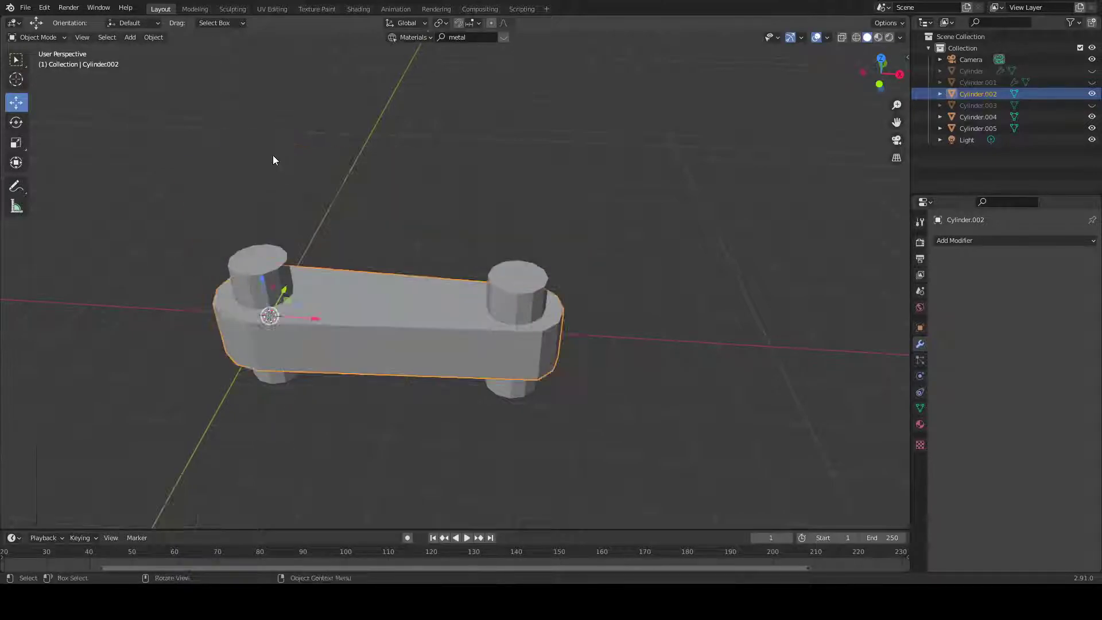
left_click(250, 264)
left_click_drag(262, 277, 229, 117)
left_click(515, 291)
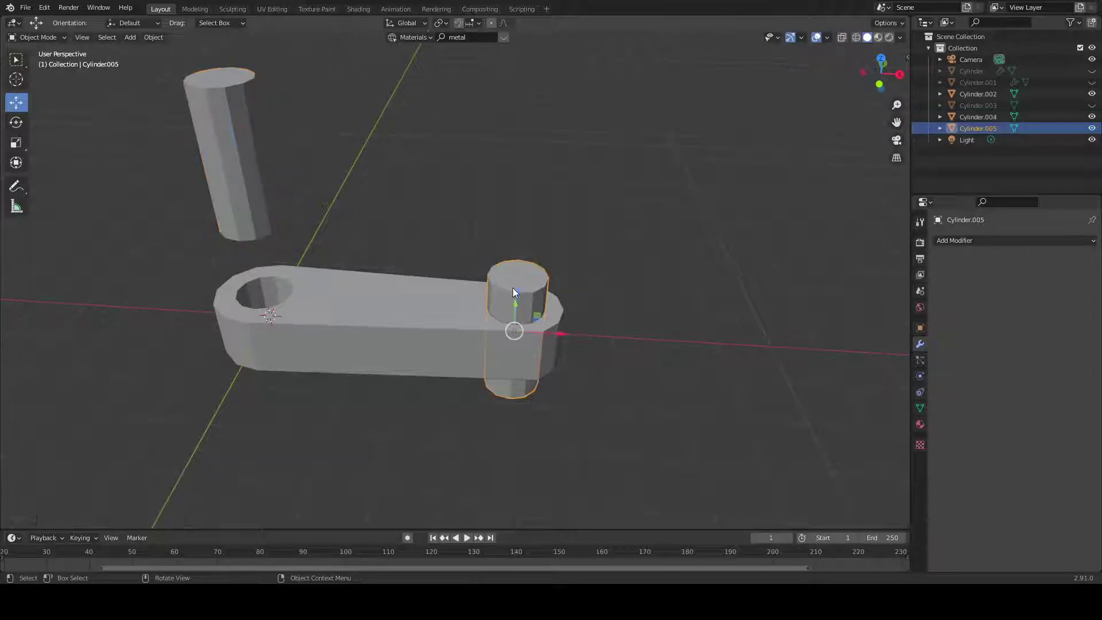
left_click_drag(516, 293, 519, 144)
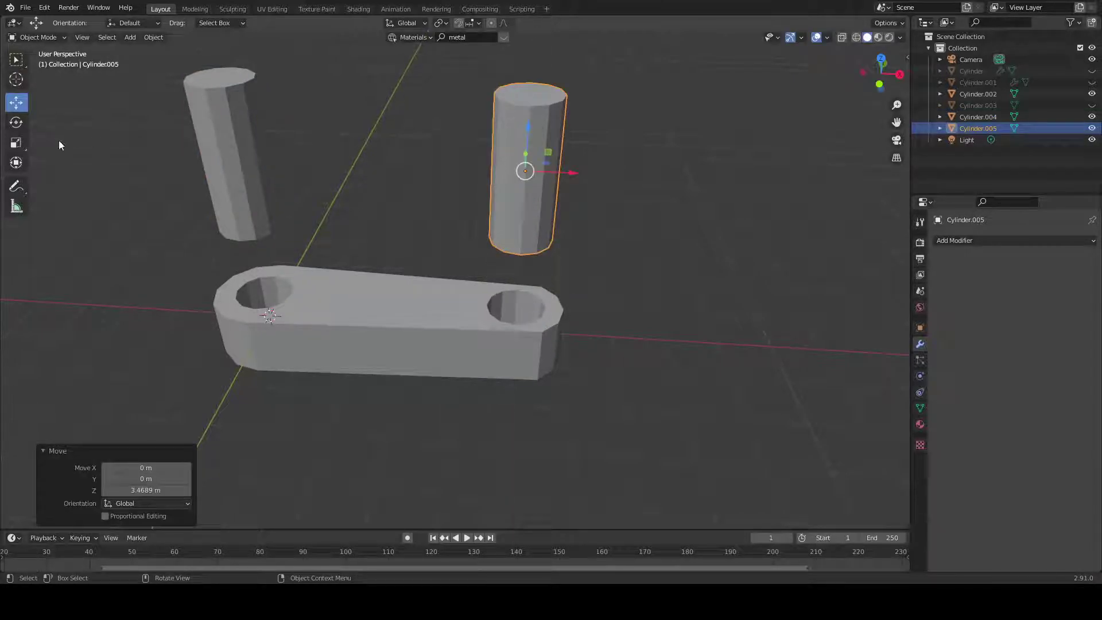
Delete both raised cutter cylinders, keeping only the link with its two holes.
key("x")
left_click(604, 208)
key("x")
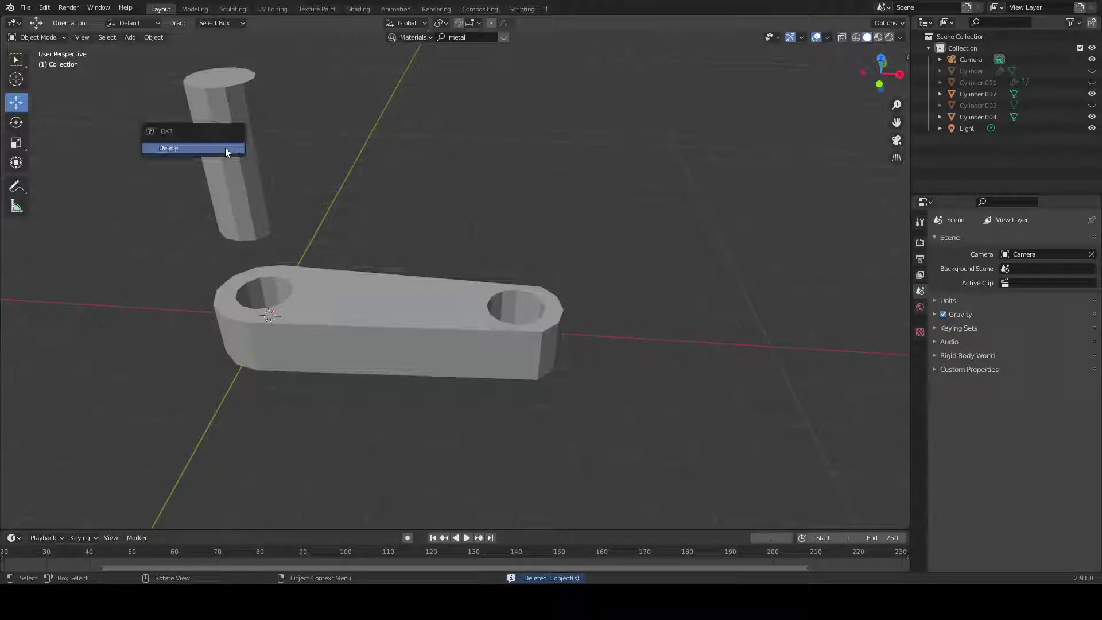
left_click(250, 178)
key("x")
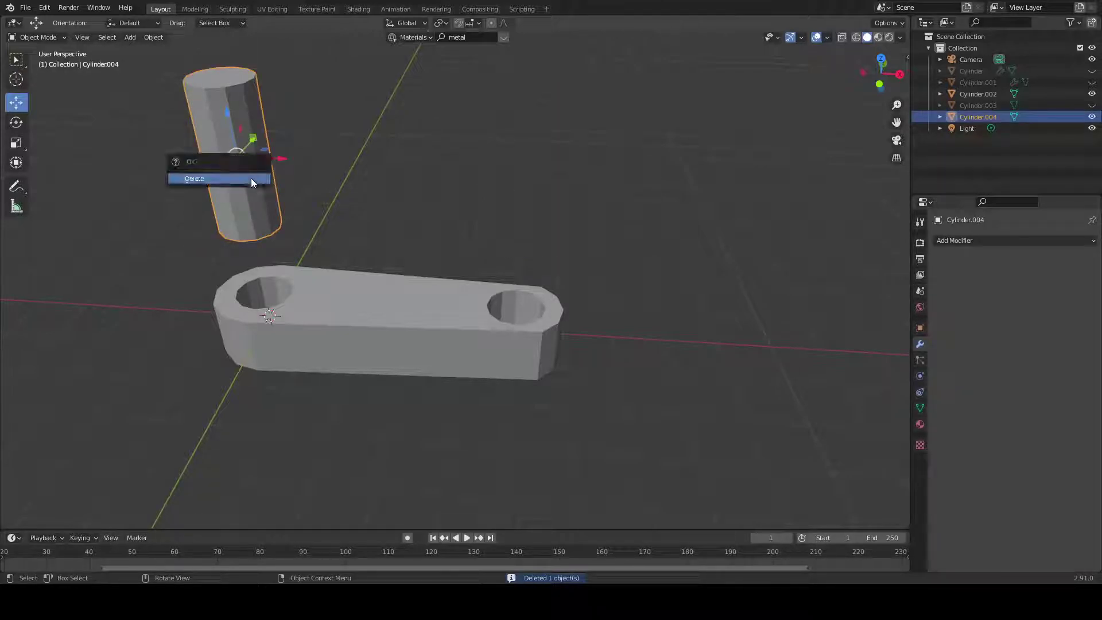
left_click(251, 178)
mouse_move(462, 212)
middle_mouse_down()
mouse_move(466, 271)
mouse_move(445, 253)
mouse_move(463, 221)
middle_mouse_up()
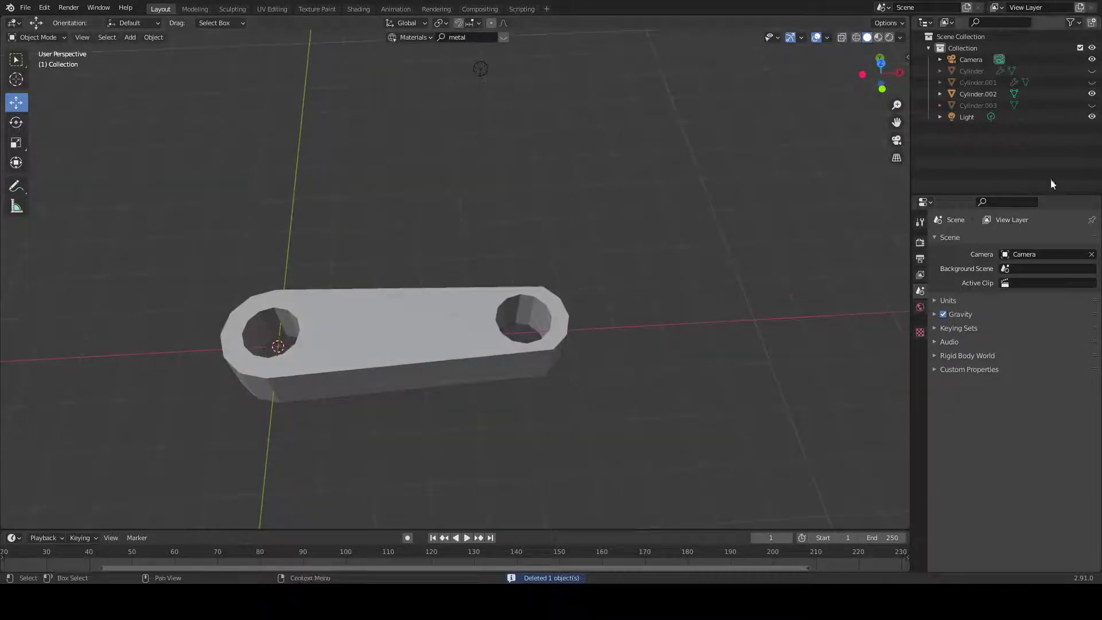
Show and hide the hidden objects Cylinder.001 and Cylinder in turn to compare them with the new link.
left_click(1092, 82)
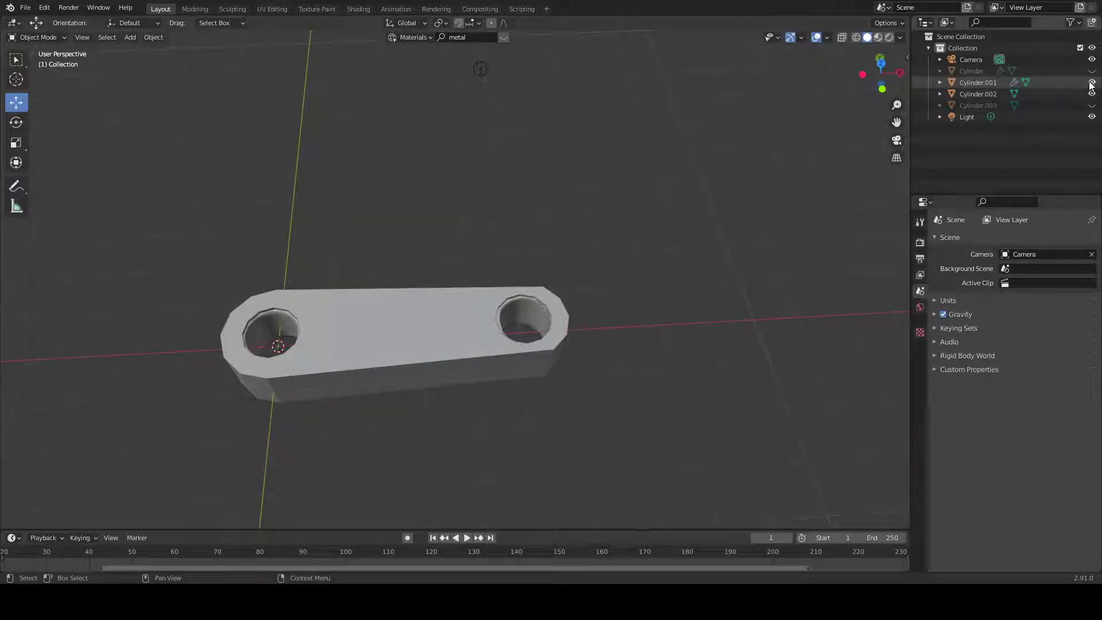
left_click(1092, 83)
left_click(1092, 71)
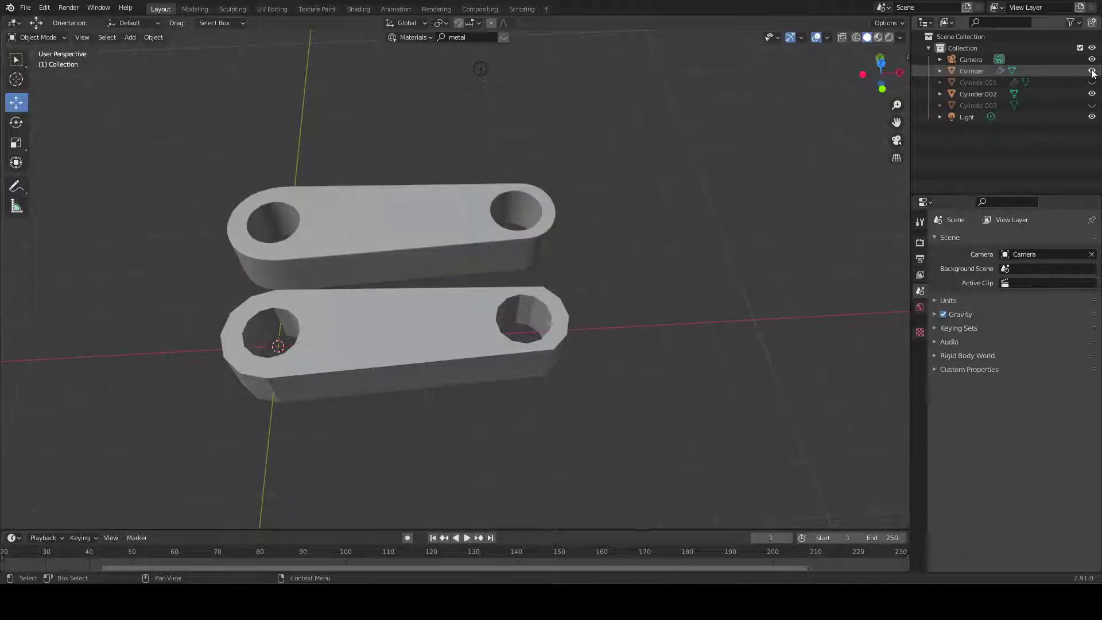
left_click(1092, 71)
left_click(1092, 71)
left_click(1092, 71)
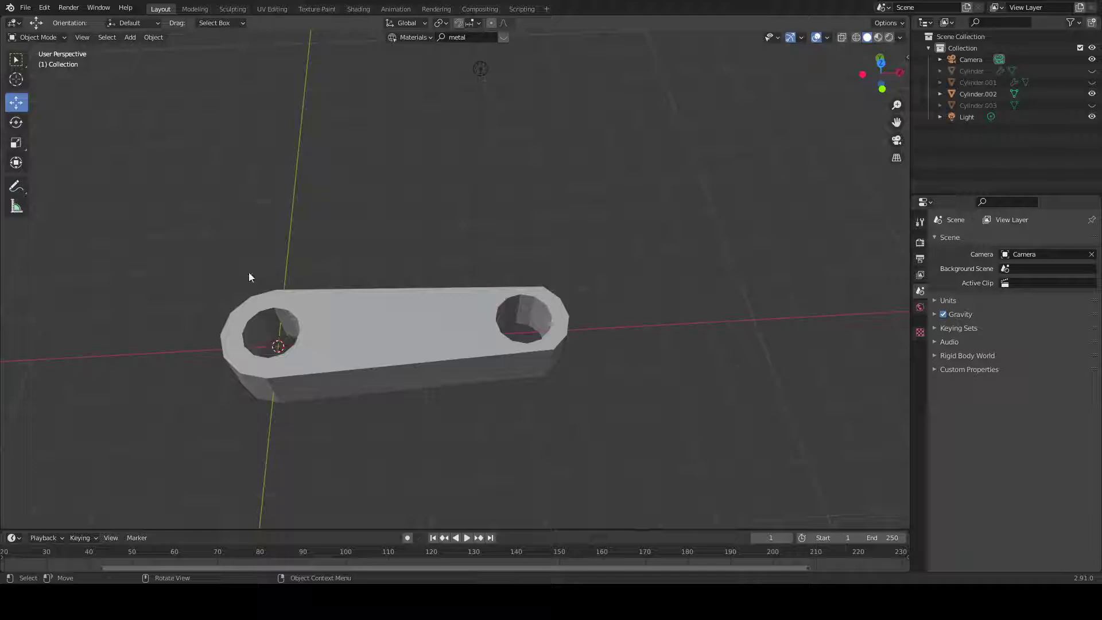
Put the link in Edit Mode, add a Subdivision Surface modifier to it and examine how its mesh deforms.
left_click(392, 359)
key("Tab")
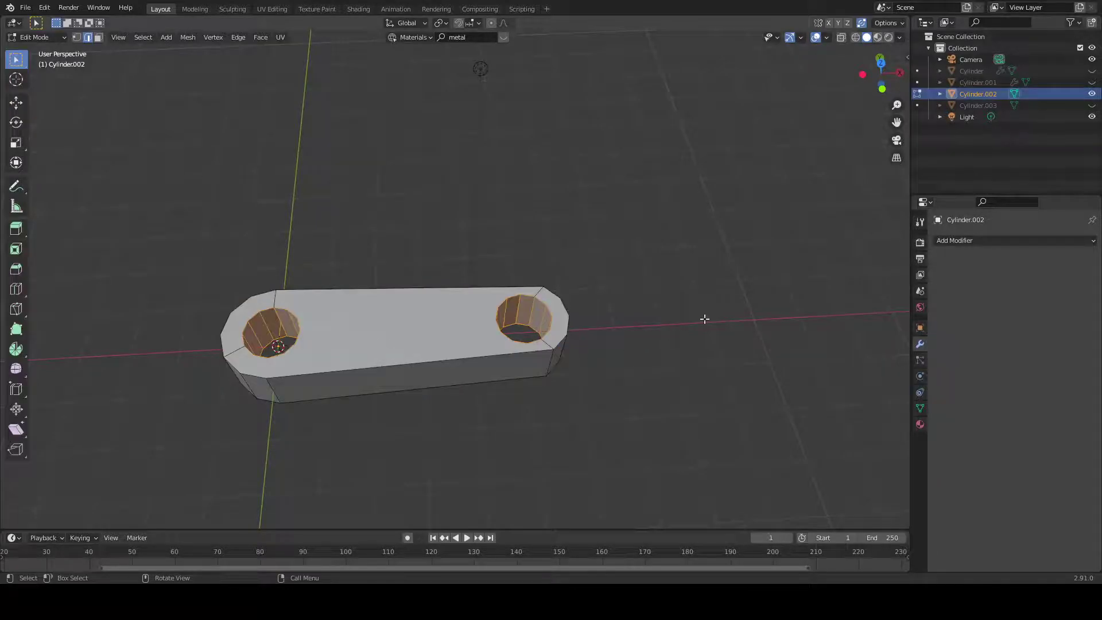
left_click(957, 241)
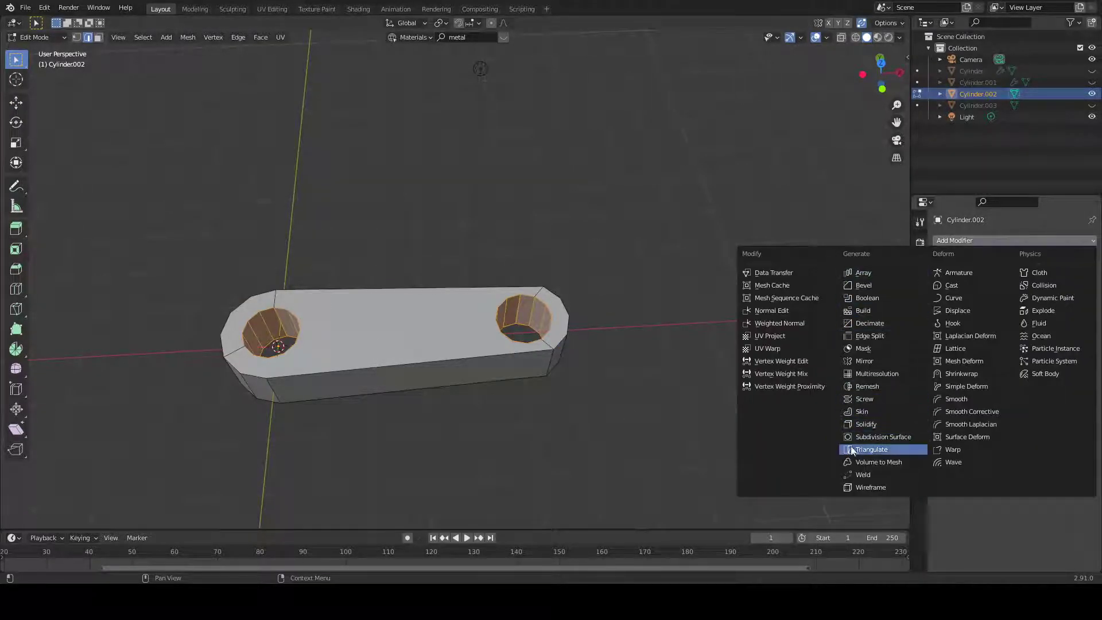
left_click(874, 435)
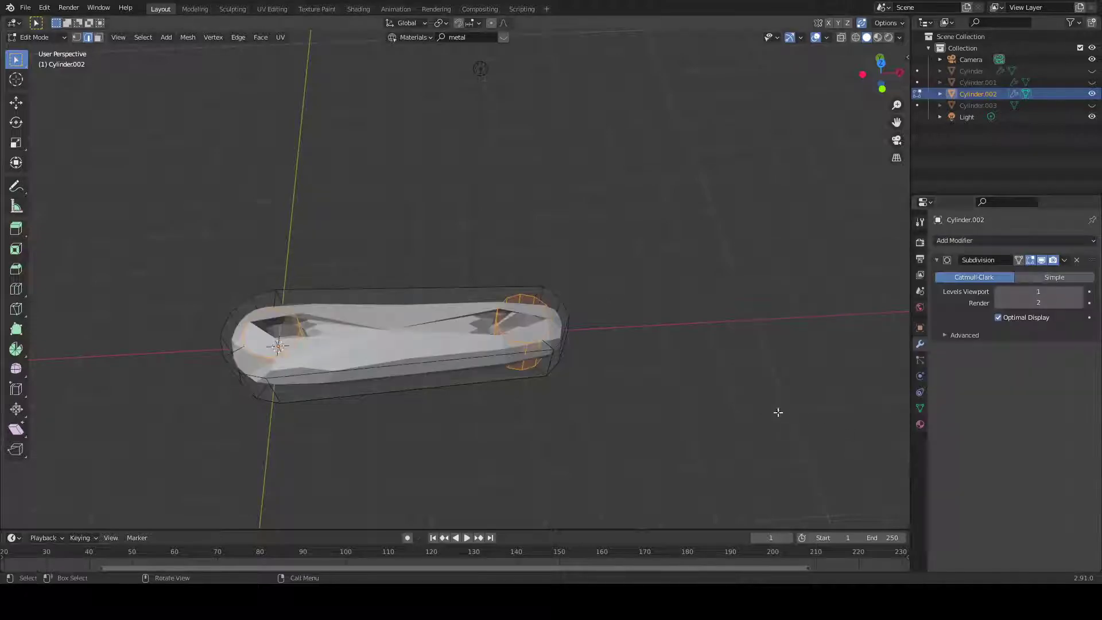
middle_click_drag(745, 384, 738, 419, "alt")
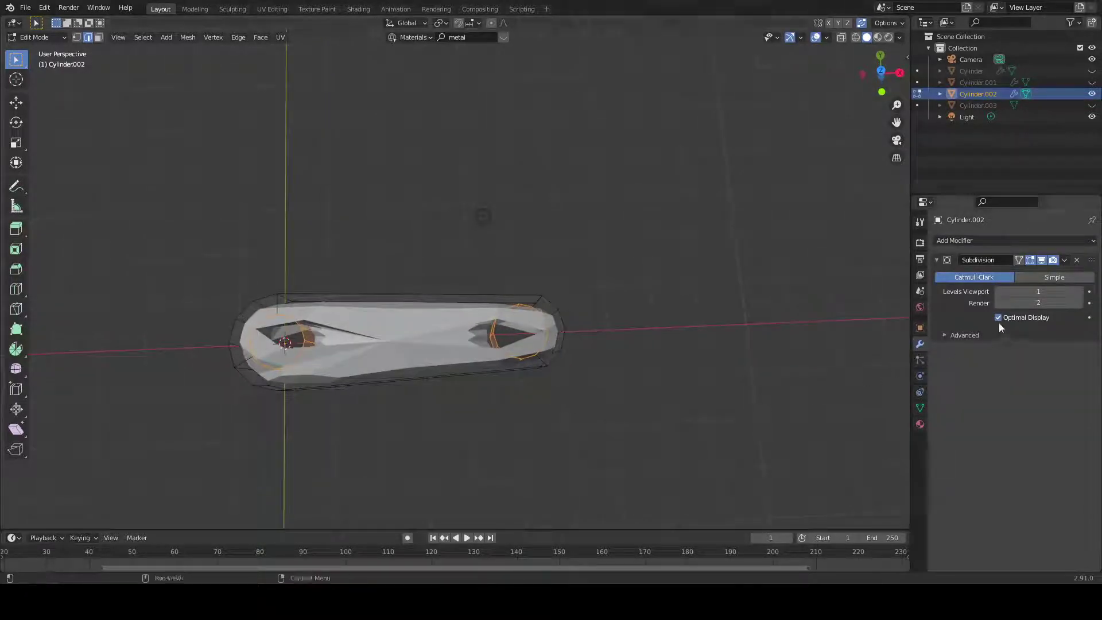
Try higher viewport levels on the link's Subdivision modifier, and set Levels Viewport to 0.
left_click(1079, 292)
left_click(1078, 292)
left_click(1079, 292)
mouse_move(771, 340)
middle_mouse_down()
mouse_move(777, 244)
mouse_move(720, 305)
mouse_move(792, 342)
mouse_move(764, 341)
middle_mouse_up()
left_click(999, 292)
left_click(998, 291)
left_click(998, 292)
left_click(999, 291)
middle_click_drag(598, 344, 633, 323)
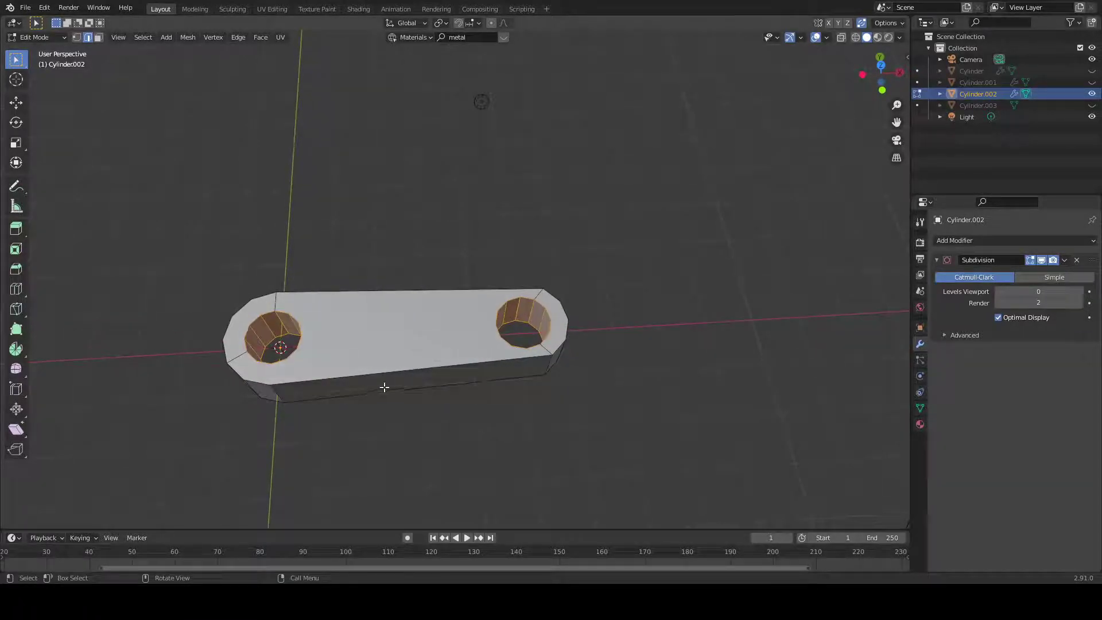
middle_click_drag(247, 406, 451, 391)
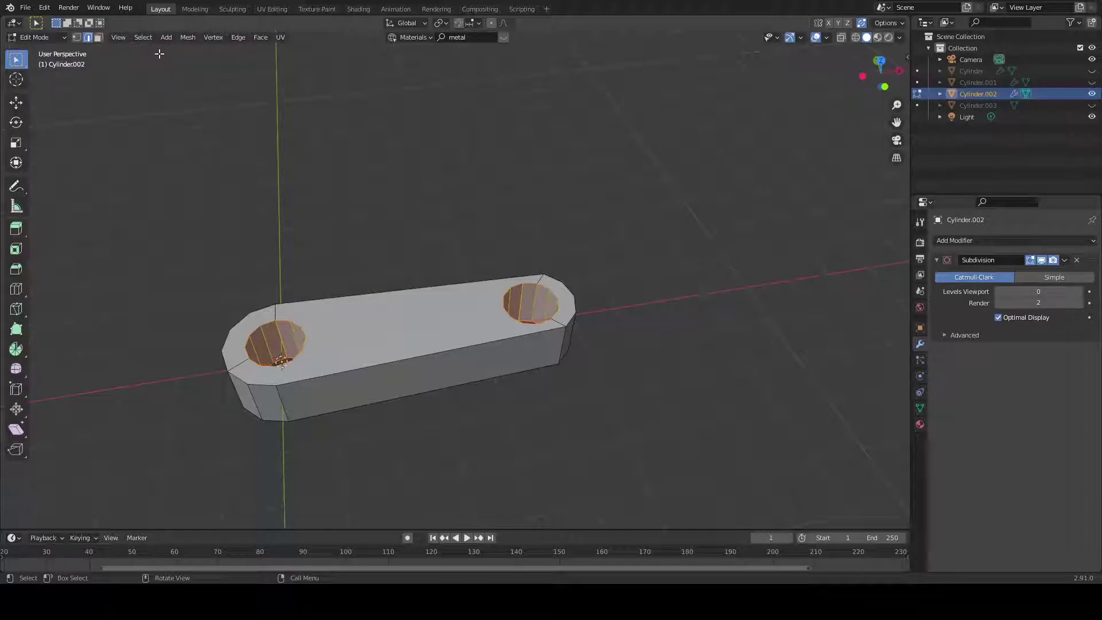
middle_click_drag(405, 264, 361, 259)
key("Tab")
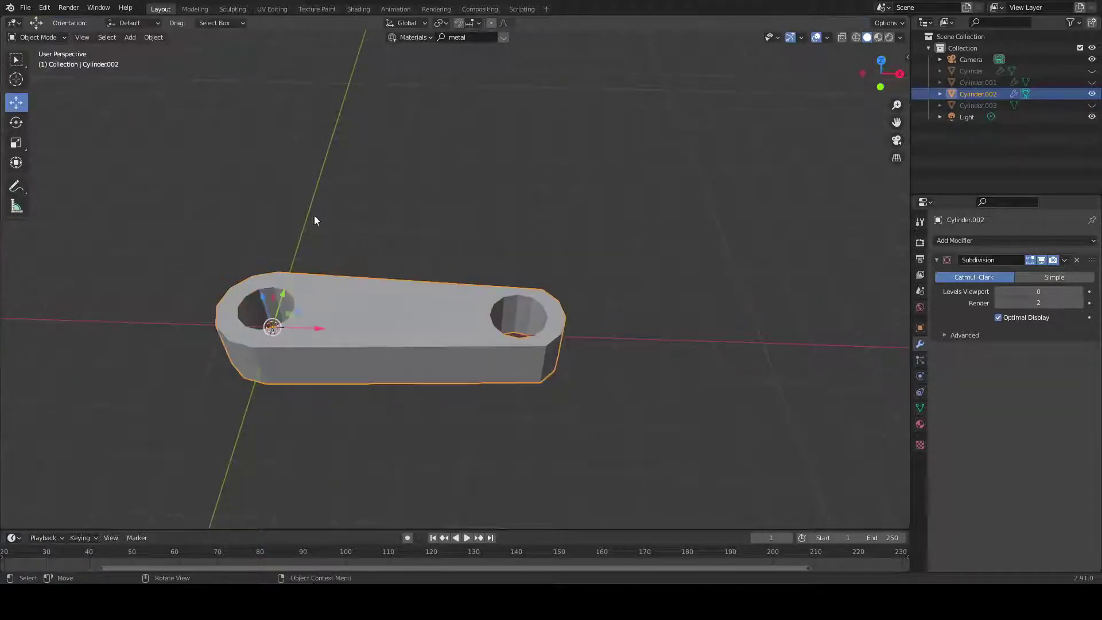
key("Tab")
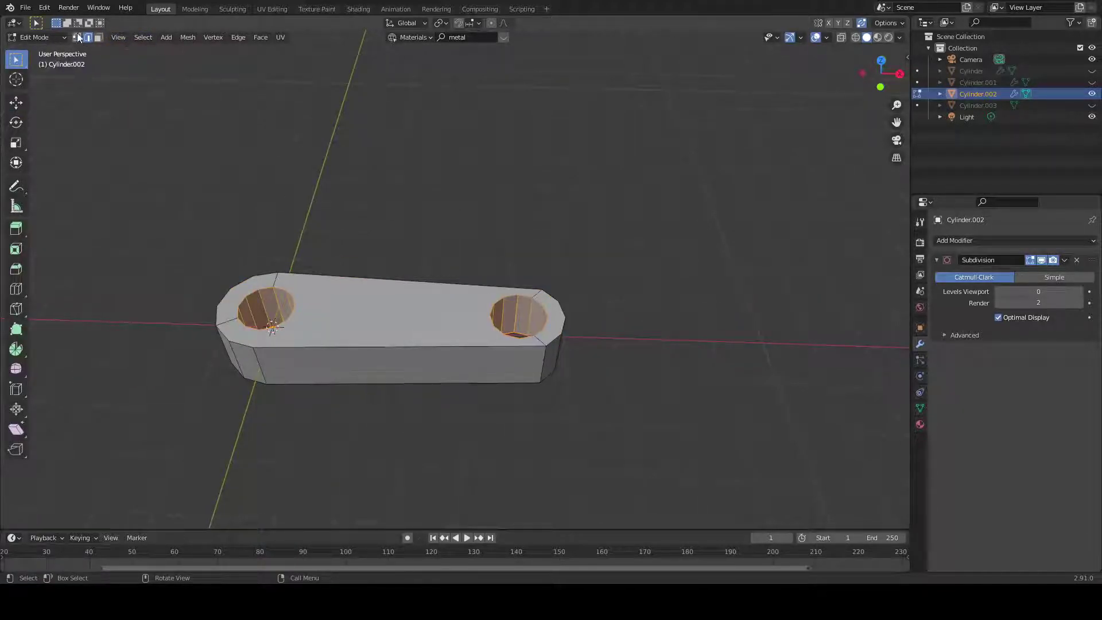
Knife-cut edges across the link's upper face from the wide-end hole to the two rim vertices on its front side.
scroll(224, 367, "up", 2)
middle_click_drag(322, 379, 466, 409, "shift")
left_click(16, 308)
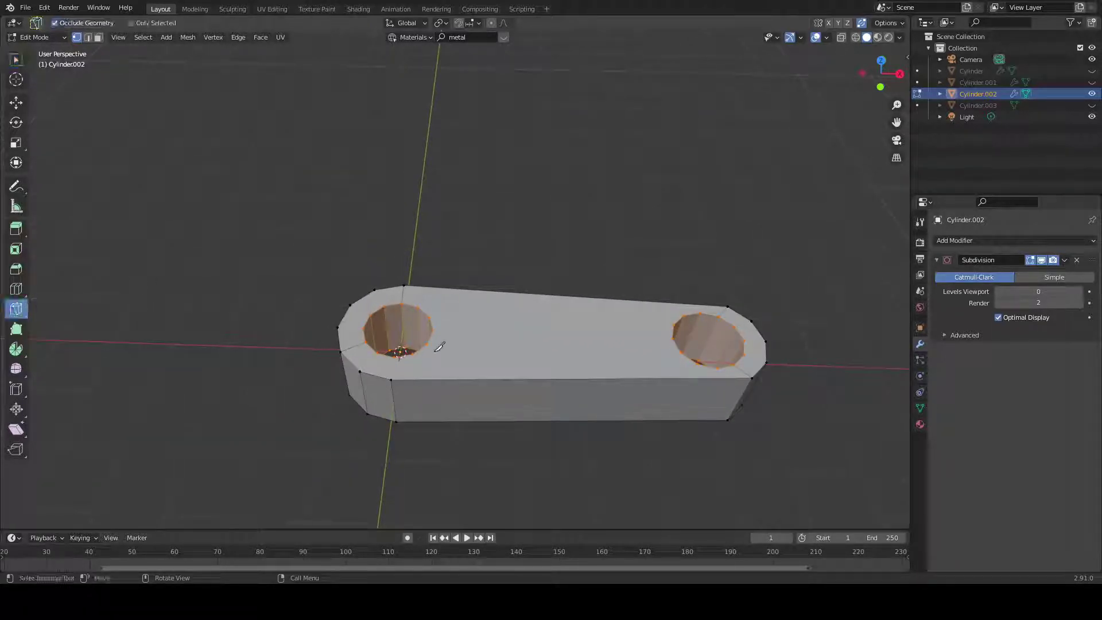
left_click(376, 352)
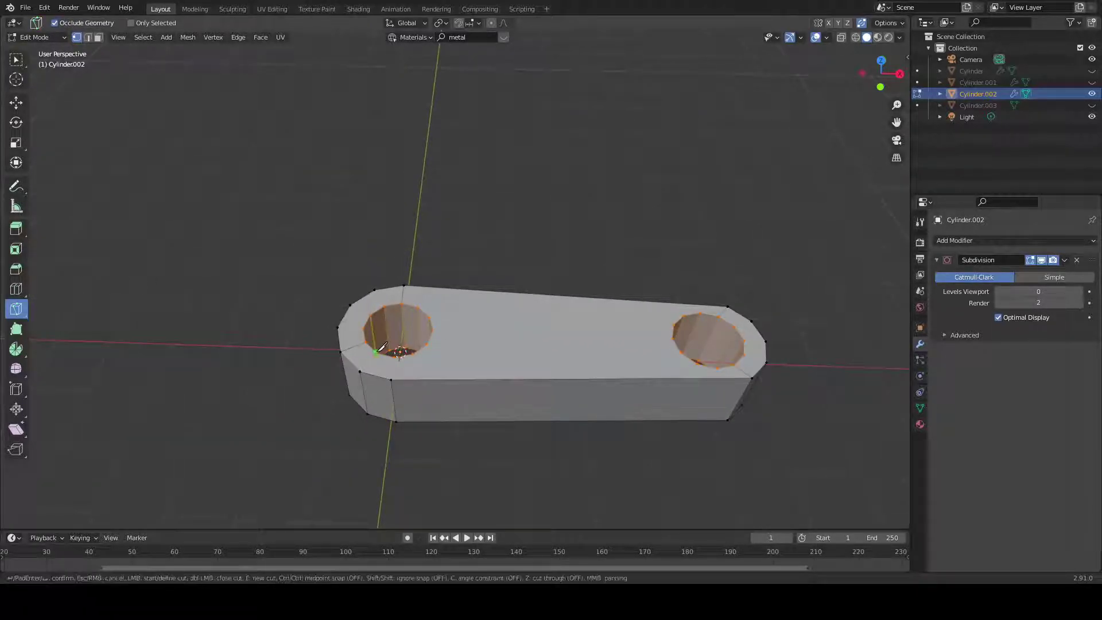
key("Return")
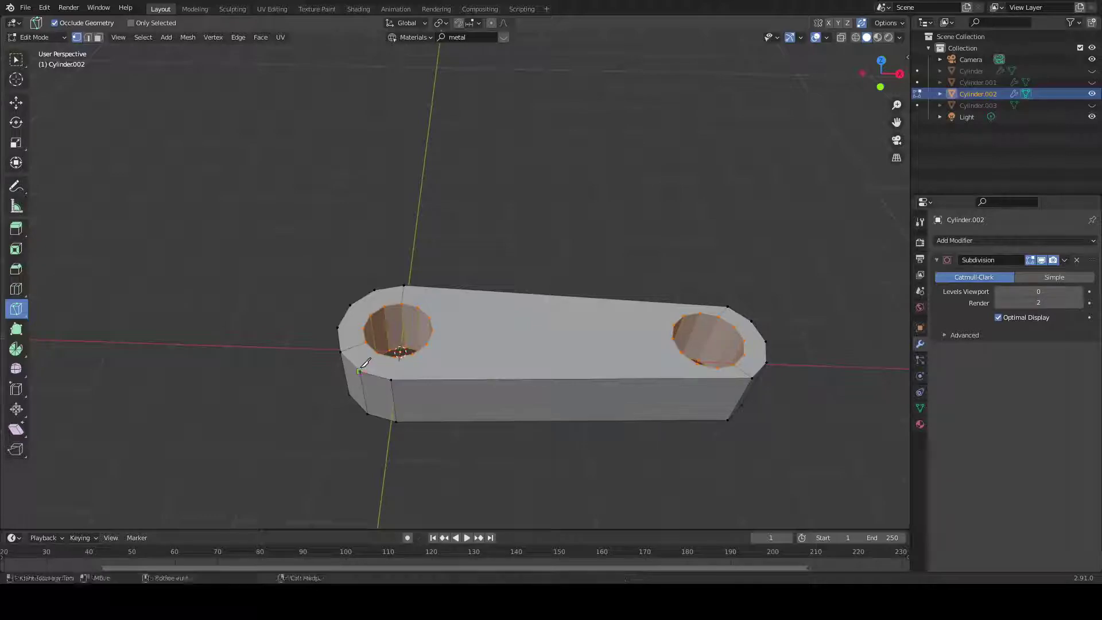
left_click(376, 352)
left_click(359, 371)
left_click(378, 351)
key("Return")
left_click(391, 379)
left_click(401, 352)
key("Return")
Knife-cut edges from the wide-end hole to the next three rim vertices around the link's outer and rear curve.
left_click(337, 328)
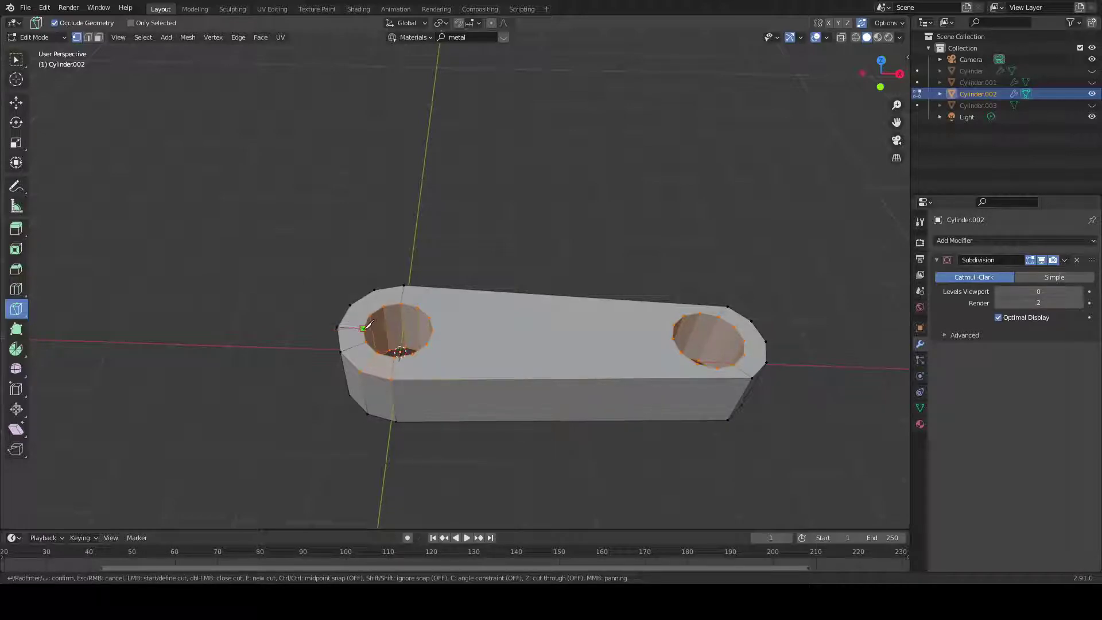
left_click(351, 304)
key("Return")
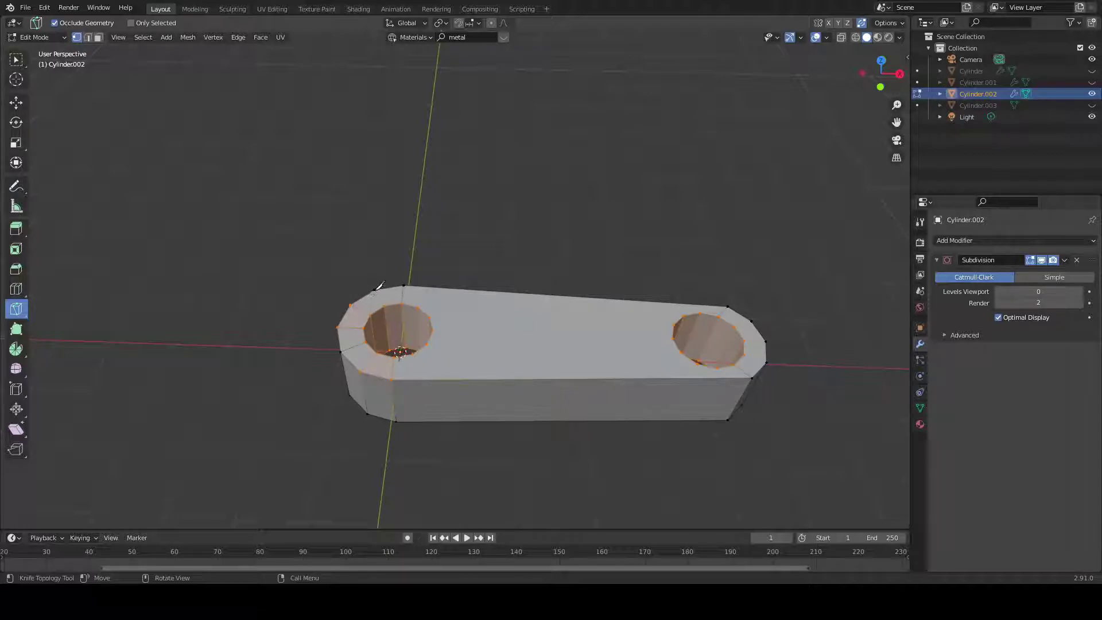
left_click(376, 289)
key("Return")
Knife-cut edges on the upper face from the narrow-end hole to the rim vertices around the link's rounded tip.
left_click(744, 340)
left_click(765, 341)
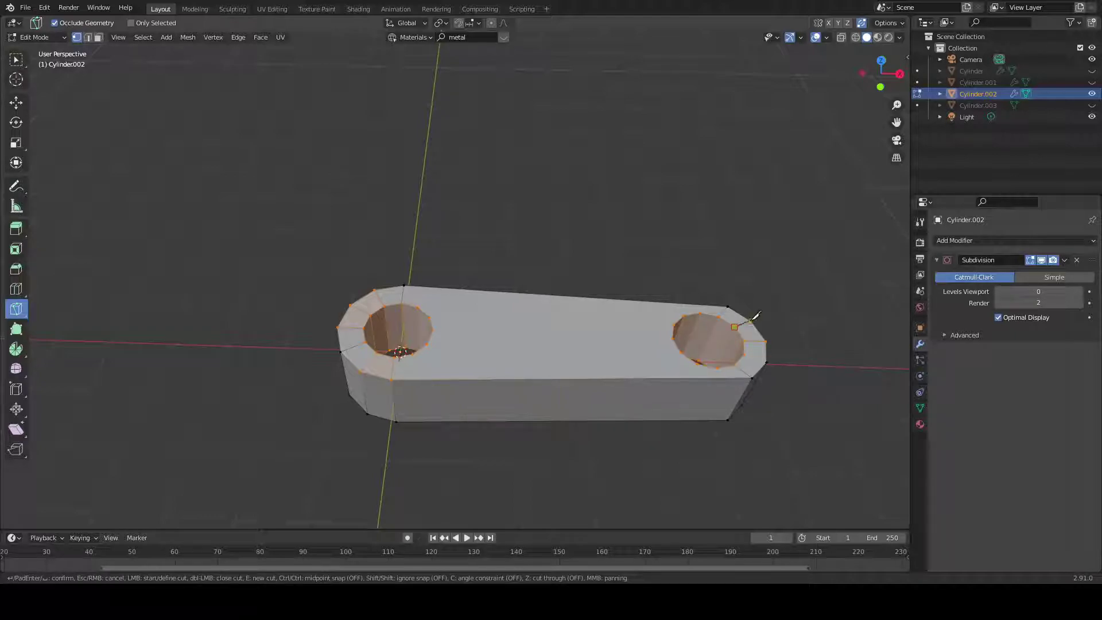
left_click(751, 322)
key("Return")
left_click(744, 354)
key("Return")
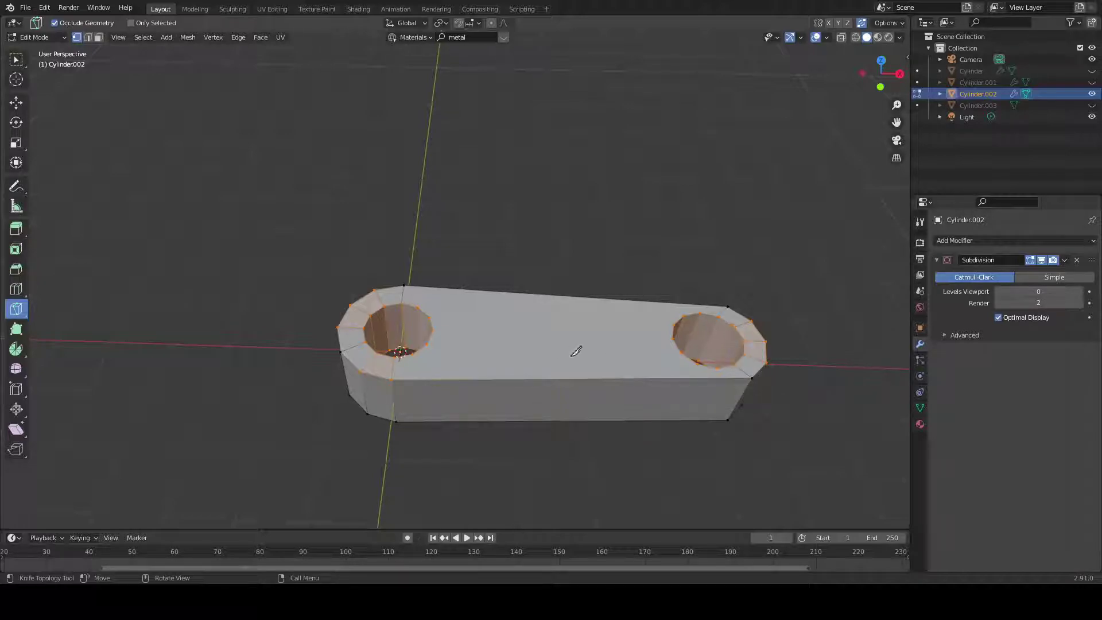
Knife-cut short edges on the upper face from both holes to the link's long front and rear edges.
left_click(717, 368)
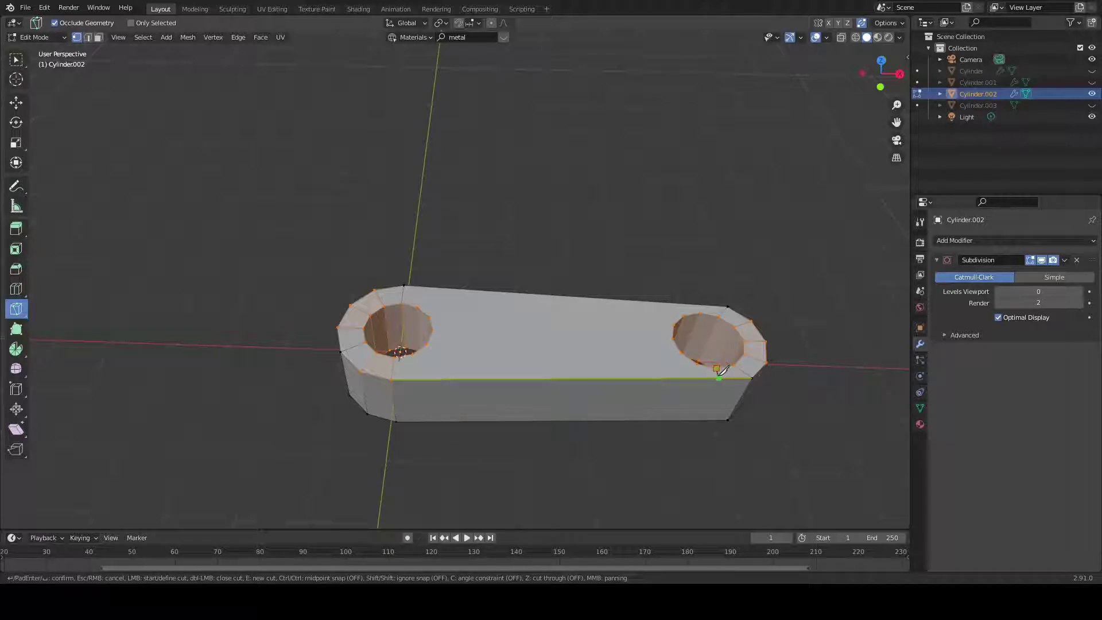
key("Escape")
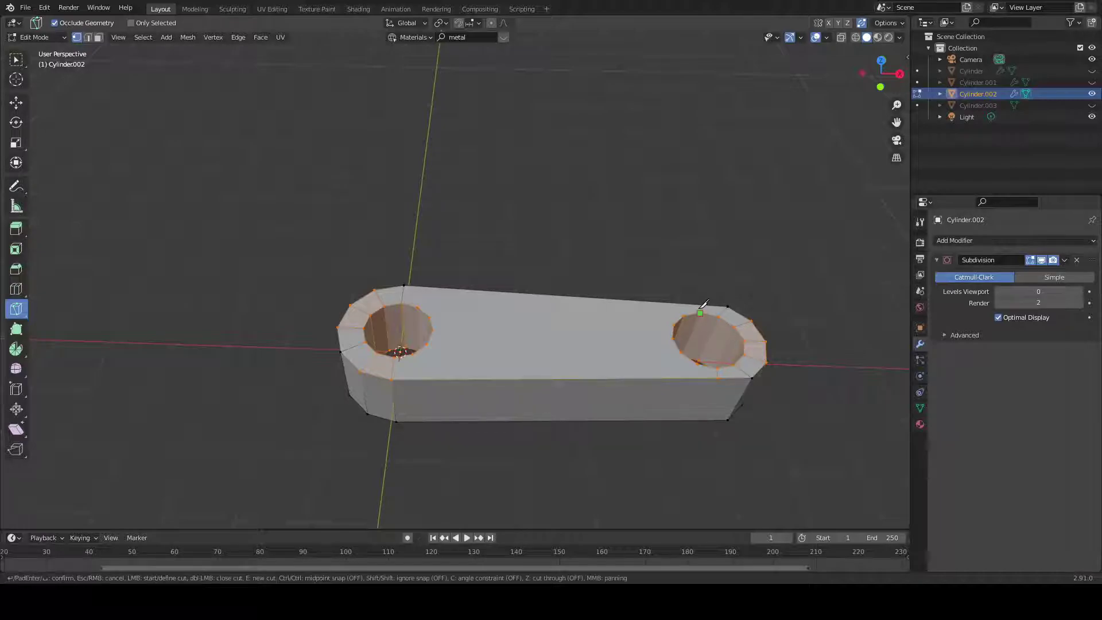
left_click(412, 354)
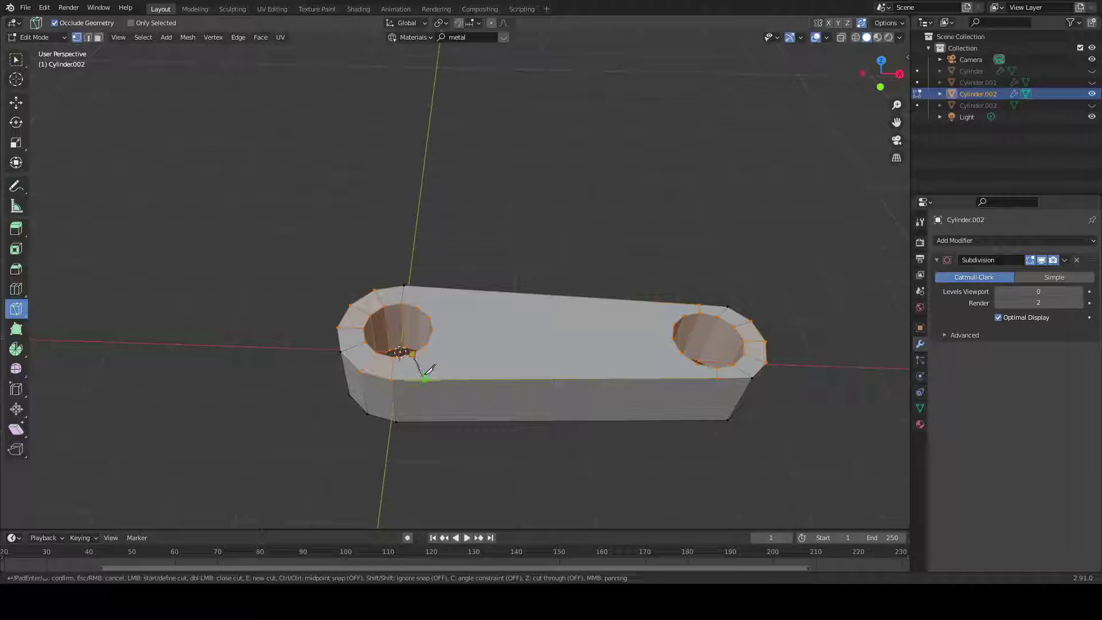
key("Escape")
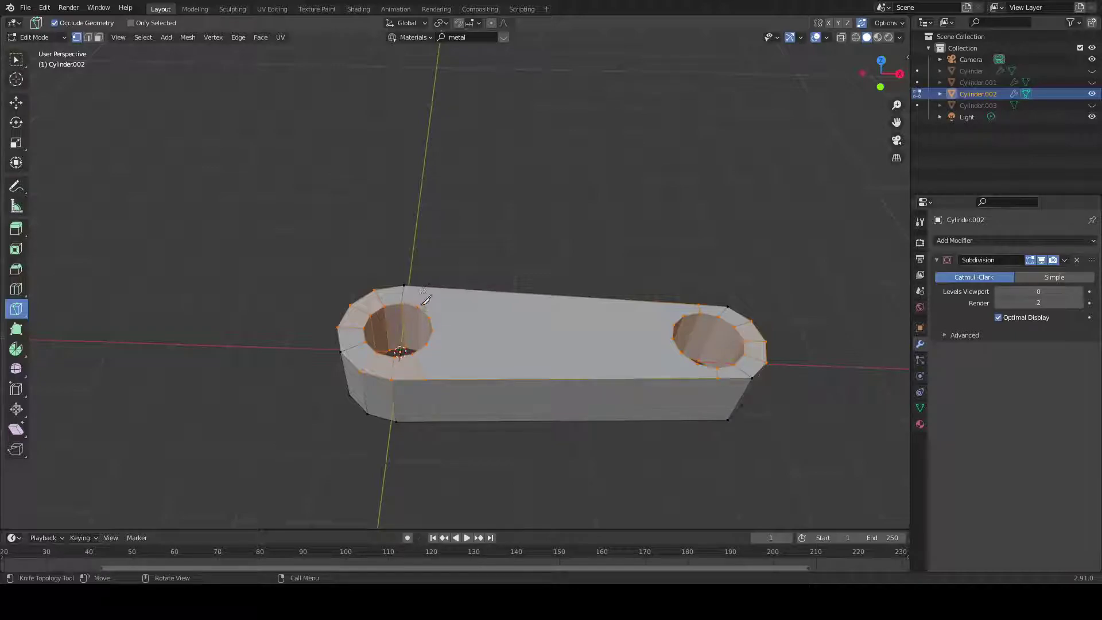
left_click(423, 299)
key("Return")
On the link's underside, knife-cut edges from the wide-end hole to the first two rim vertices of the outer curve.
middle_click_drag(649, 427, 674, 243)
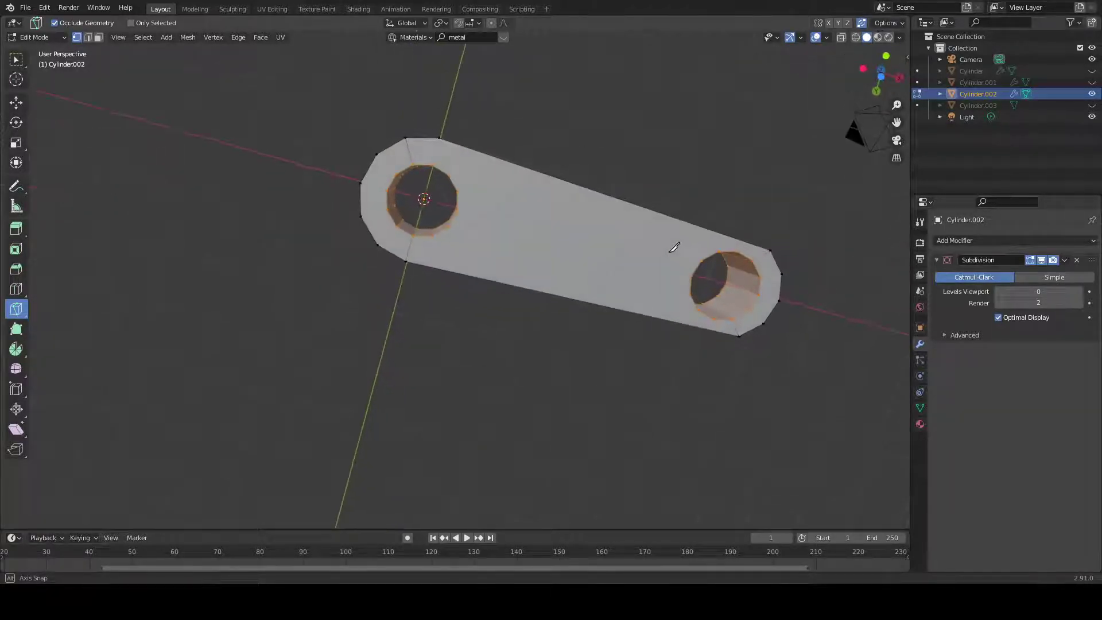
left_click(376, 153)
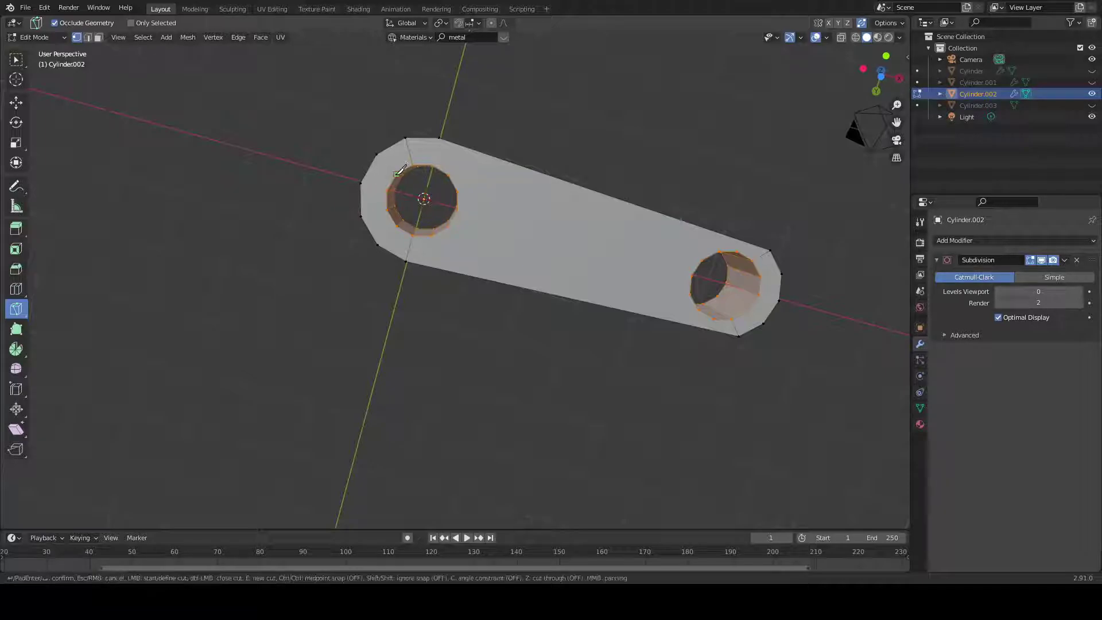
key("Escape")
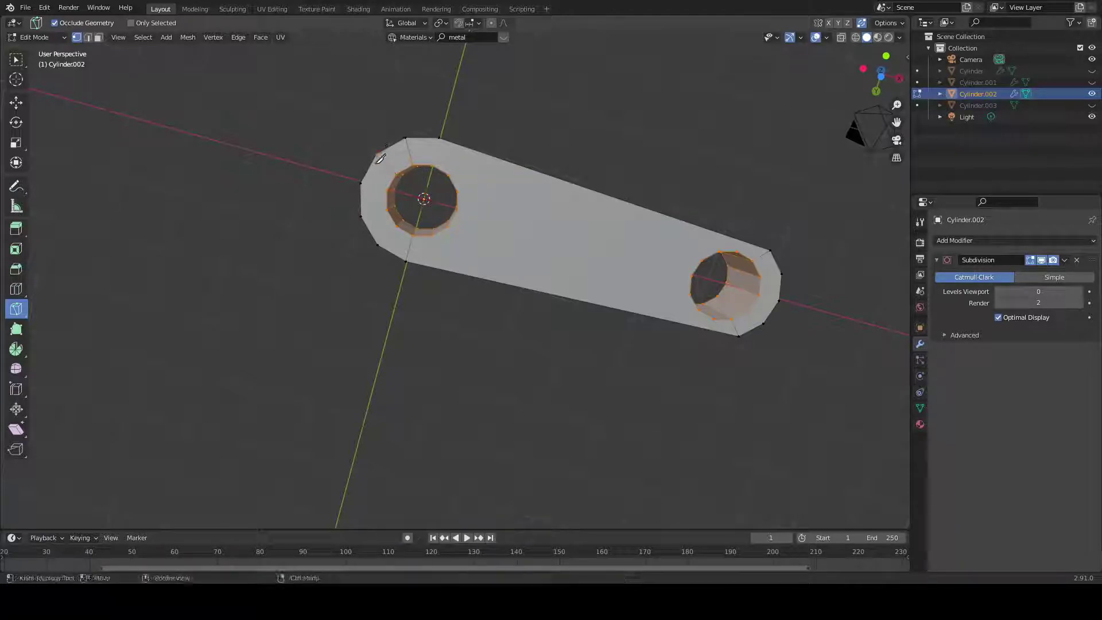
left_click(388, 190)
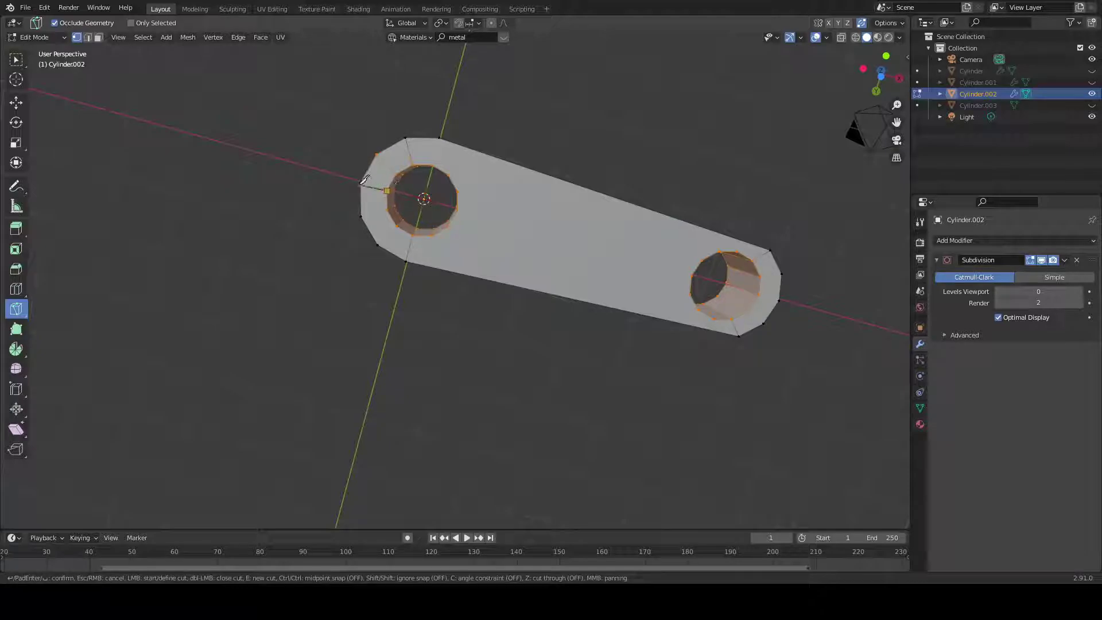
left_click(361, 183)
key("Return")
Knife-cut edges from the wide-end hole to the remaining underside rim vertices, including the corners where the long sides begin.
left_click(388, 210)
left_click(361, 216)
key("e")
left_click(396, 226)
left_click(378, 244)
key("Return")
left_click(414, 231)
left_click(405, 261)
key("Return")
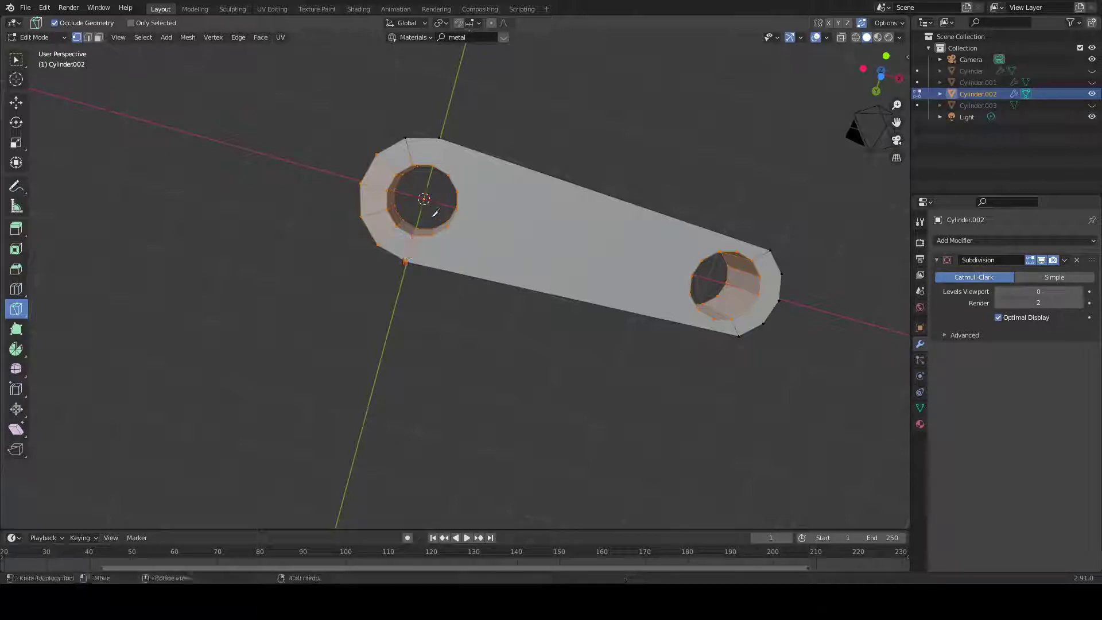
left_click(431, 164)
left_click(440, 137)
key("Return")
On the underside, knife-cut edges from the narrow-end hole to the front long edge and to two vertices on the rounded tip.
left_click(737, 251)
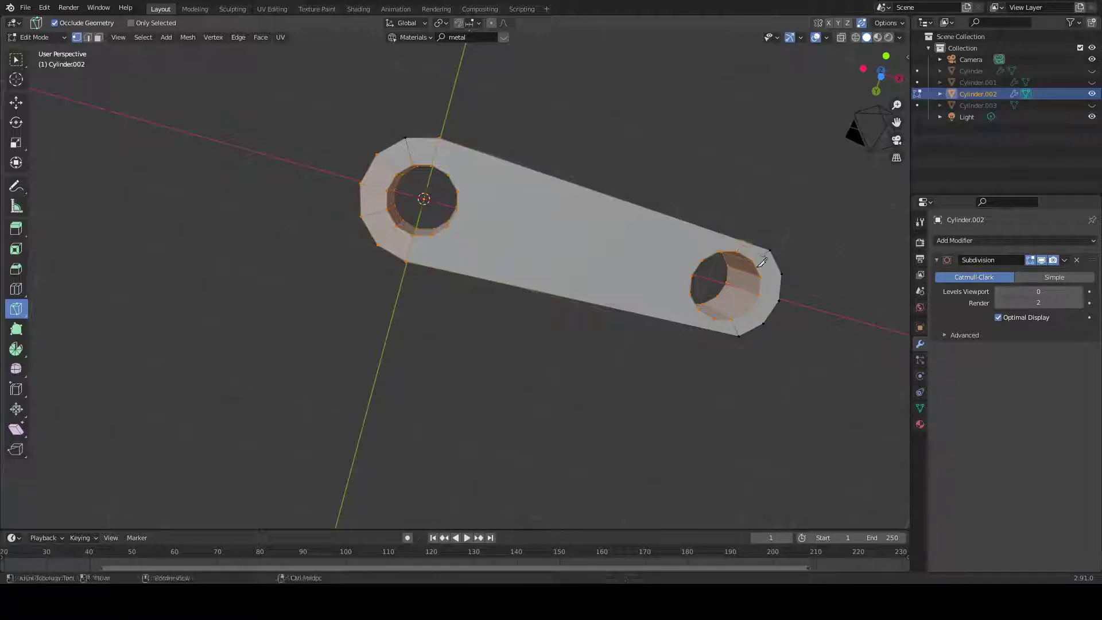
left_click(775, 270)
key("Return")
left_click(760, 294)
left_click(780, 299)
key("Return")
left_click(748, 310)
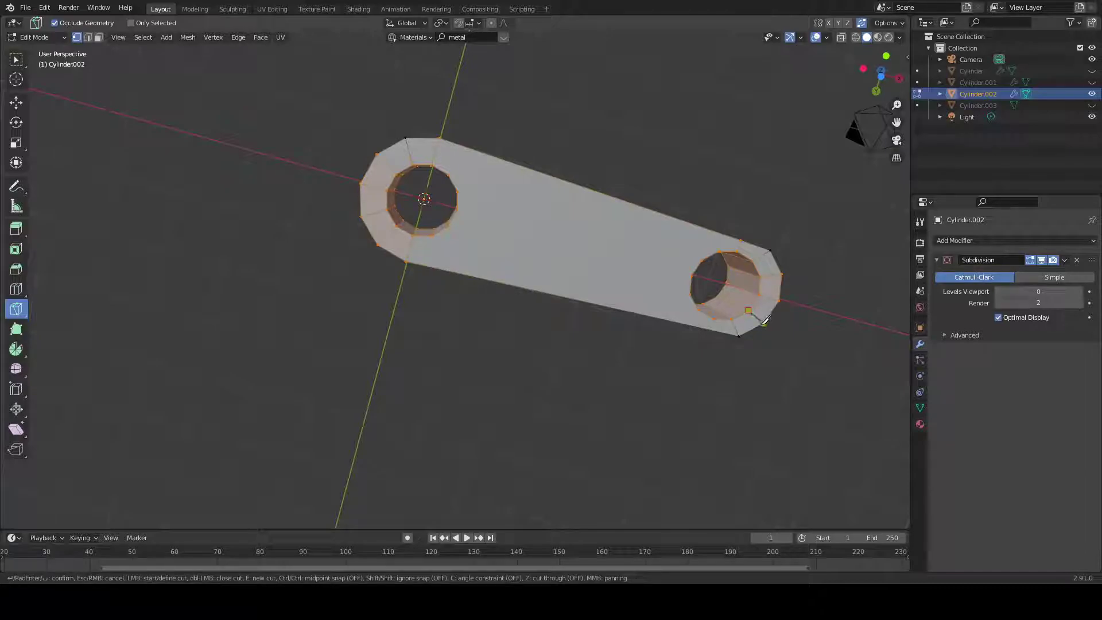
left_click(455, 209)
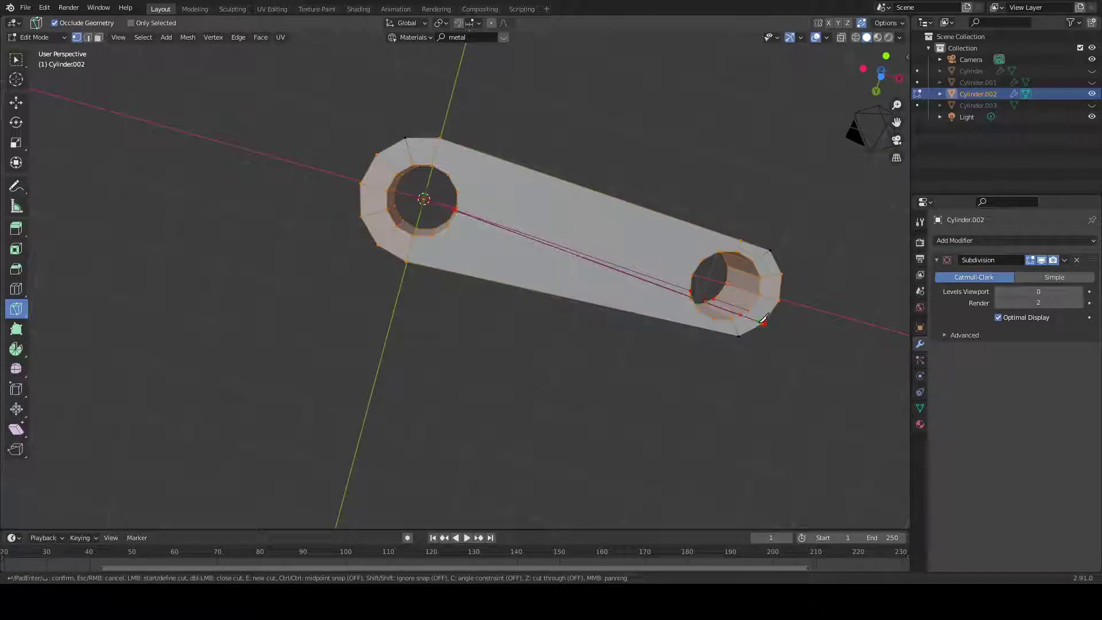
key("Return")
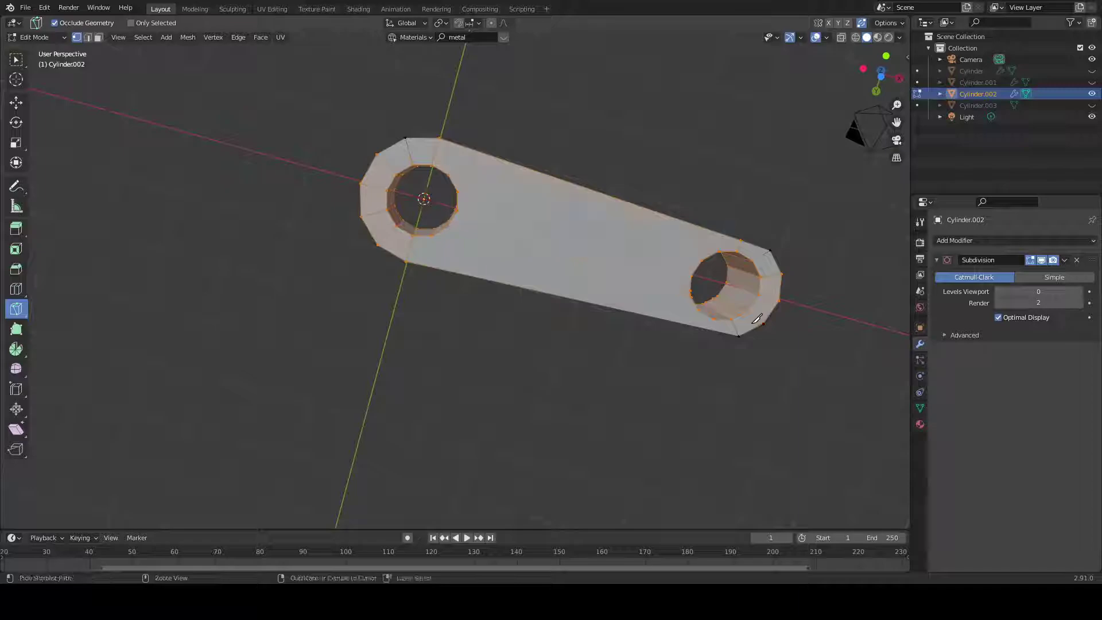
Knife-cut underside edges from the narrow-end hole to the rear vertex of the rounded tip and to the rear long edge.
key("k")
left_click(748, 309)
left_click(762, 323)
key("Return")
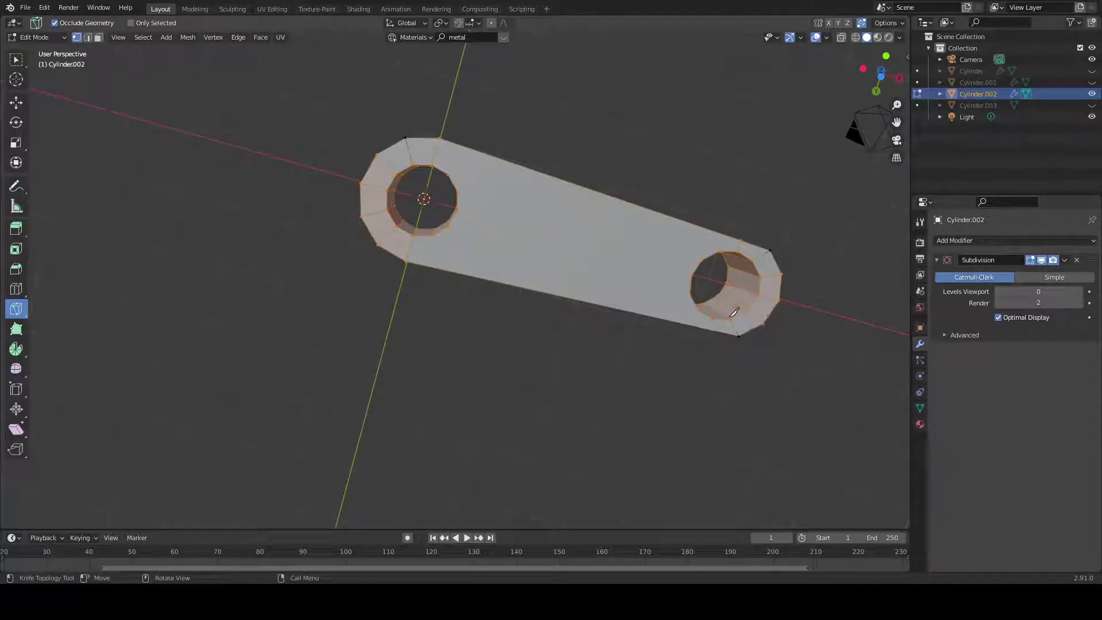
left_click(718, 318)
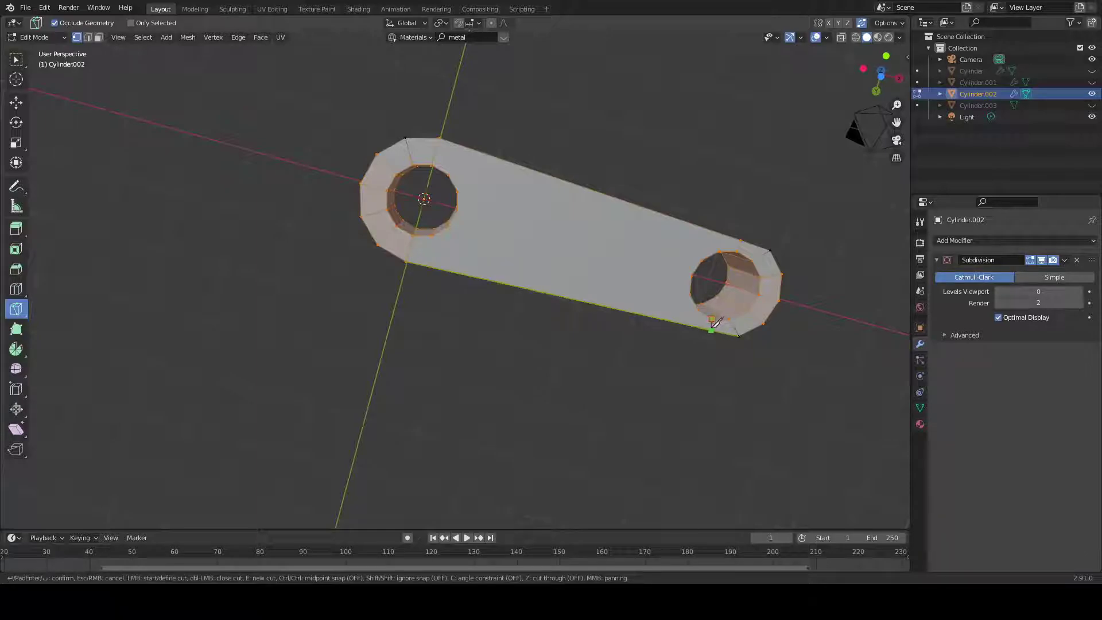
key("Escape")
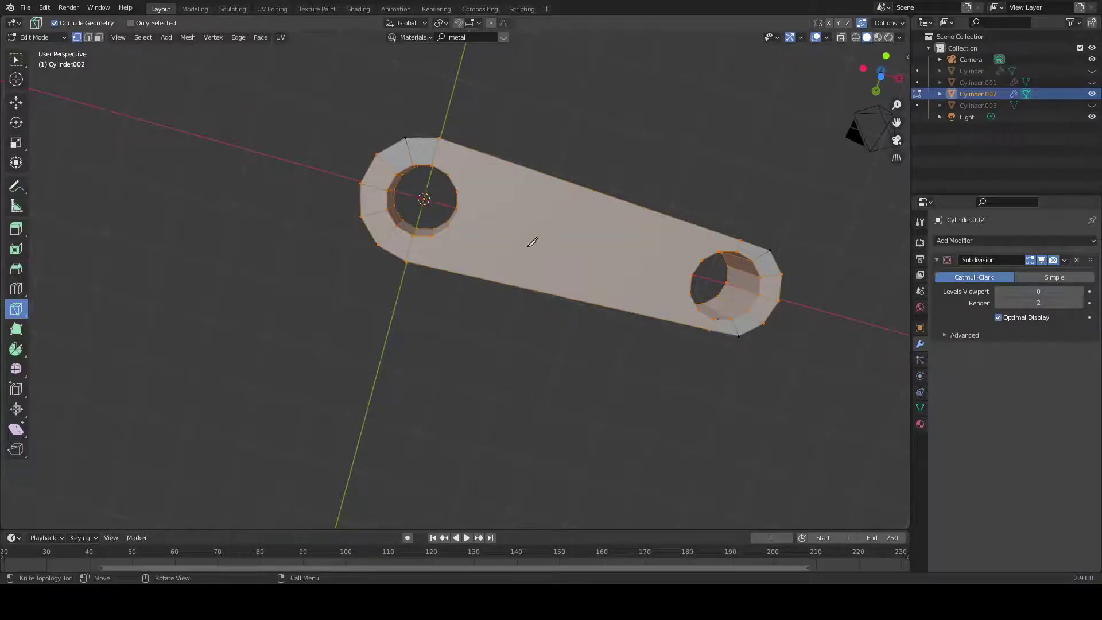
Knife-cut an underside edge from the wide-end hole to each of the link's two long edges.
left_click(442, 240)
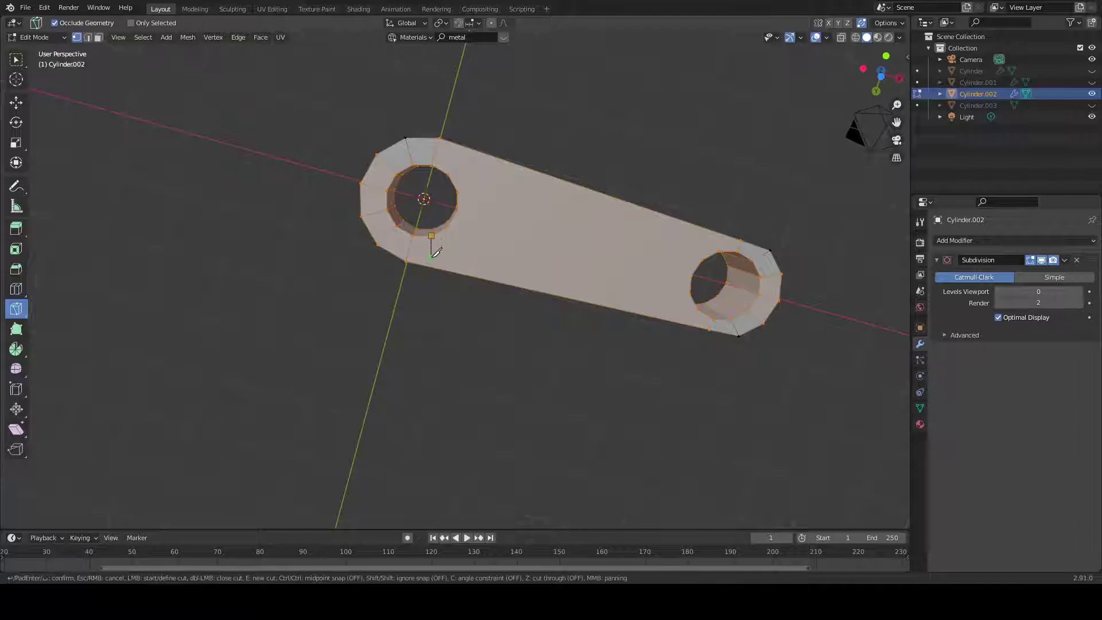
key("Escape")
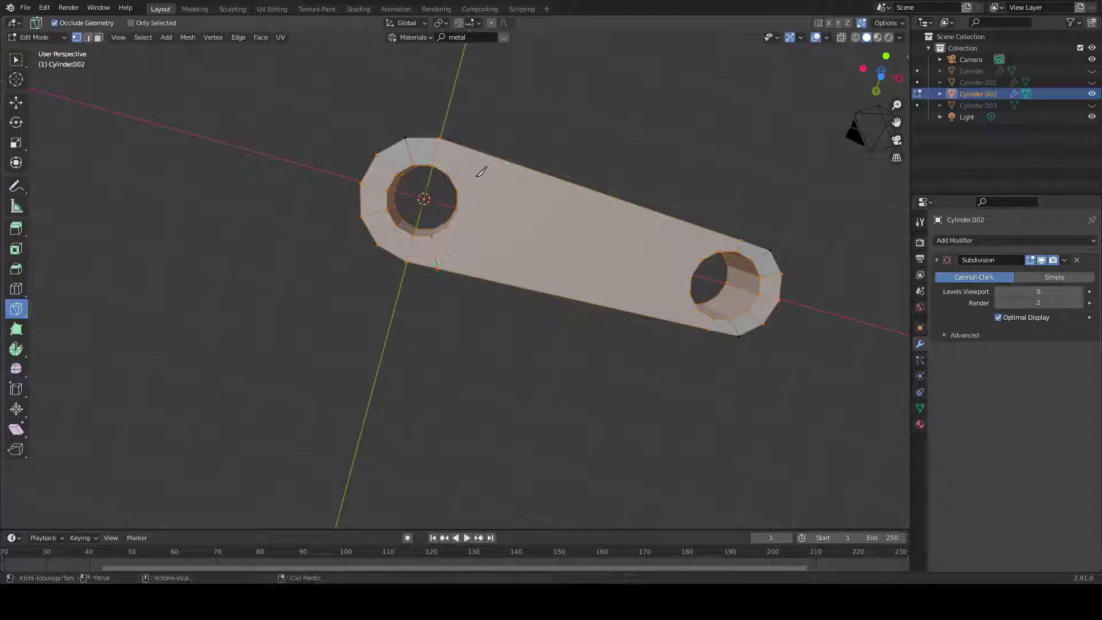
left_click(450, 177)
left_click(476, 148)
key("Return")
Knife-cut a second underside edge from the narrow-end hole to each long edge, farther in from the tip.
left_click(696, 299)
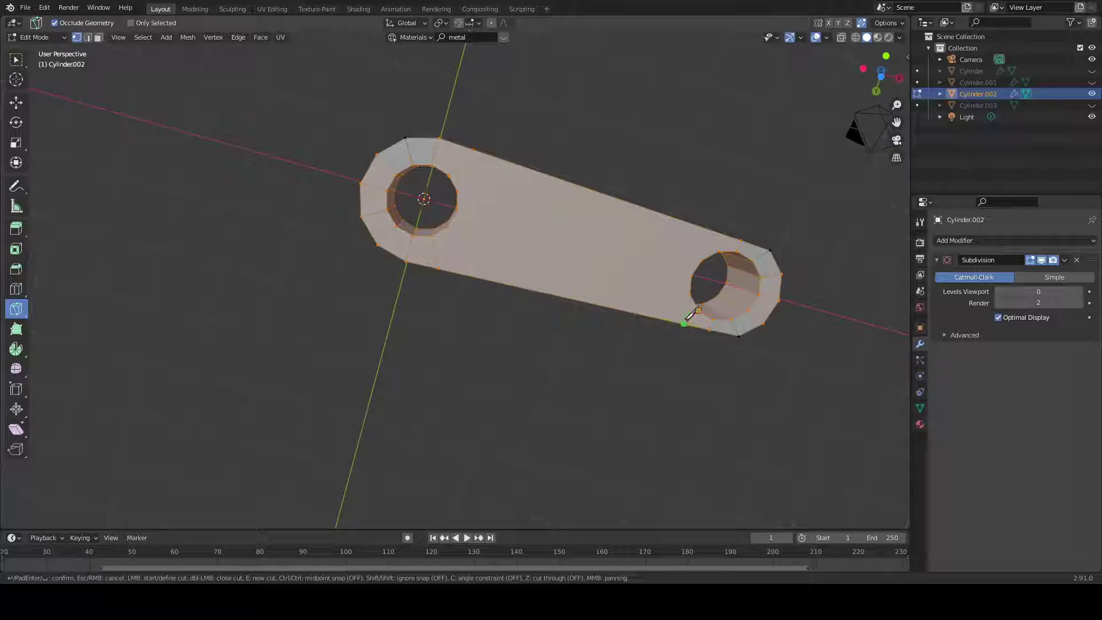
key("Return")
left_click(719, 248)
key("Return")
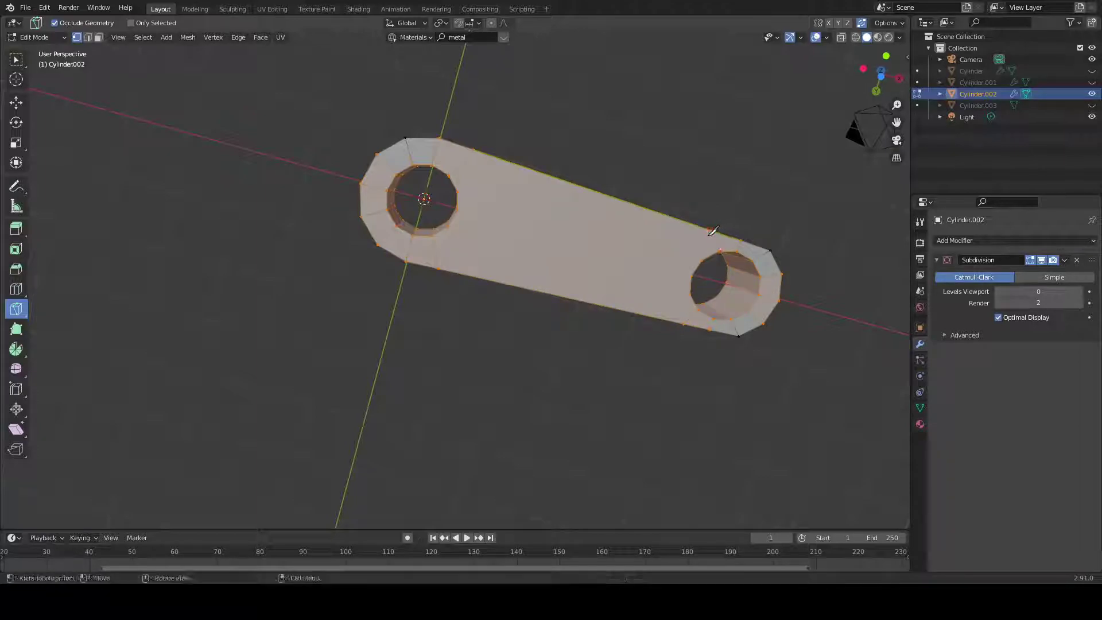
Knife-cut vertical edges down the front side wall joining the upper and lower cut vertices near the wide and narrow ends.
middle_click_drag(597, 317, 574, 497)
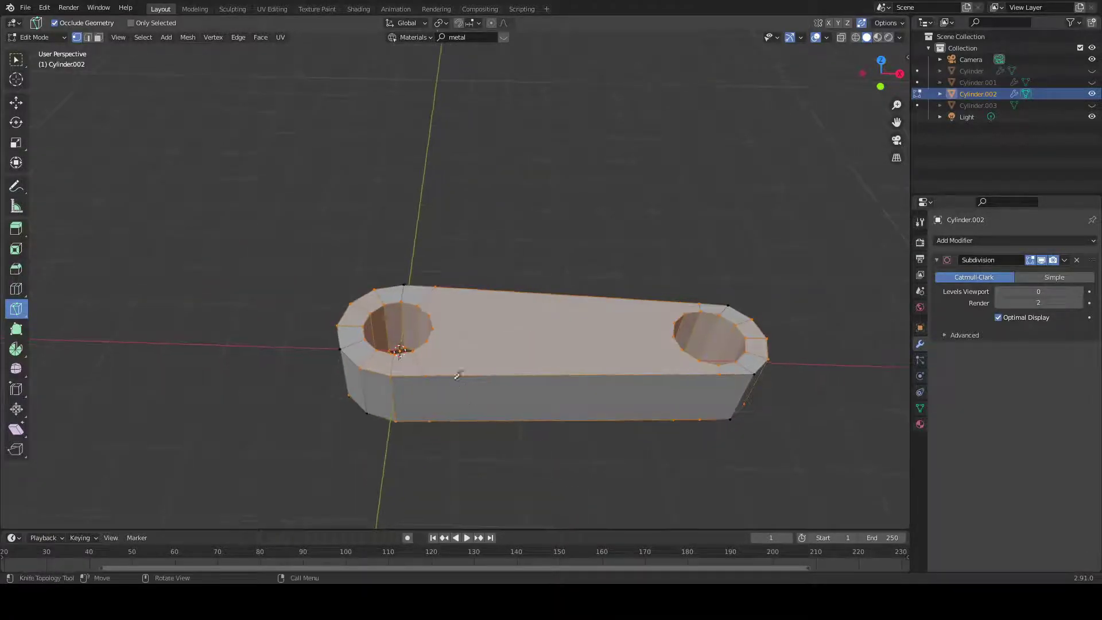
key("k")
left_click(425, 376)
left_click(428, 421)
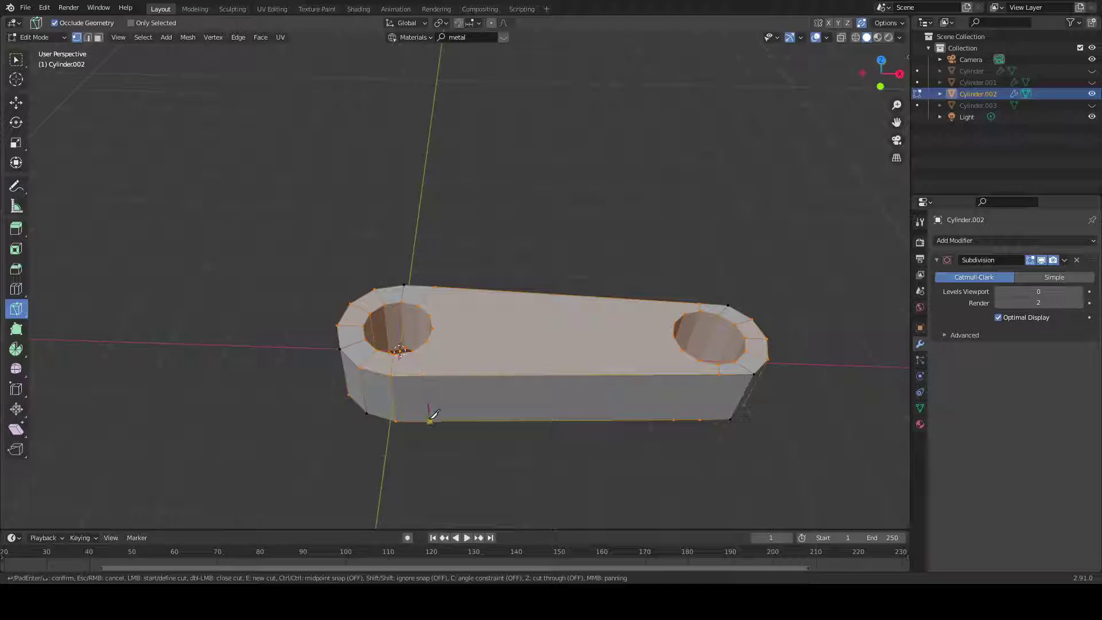
key("Return")
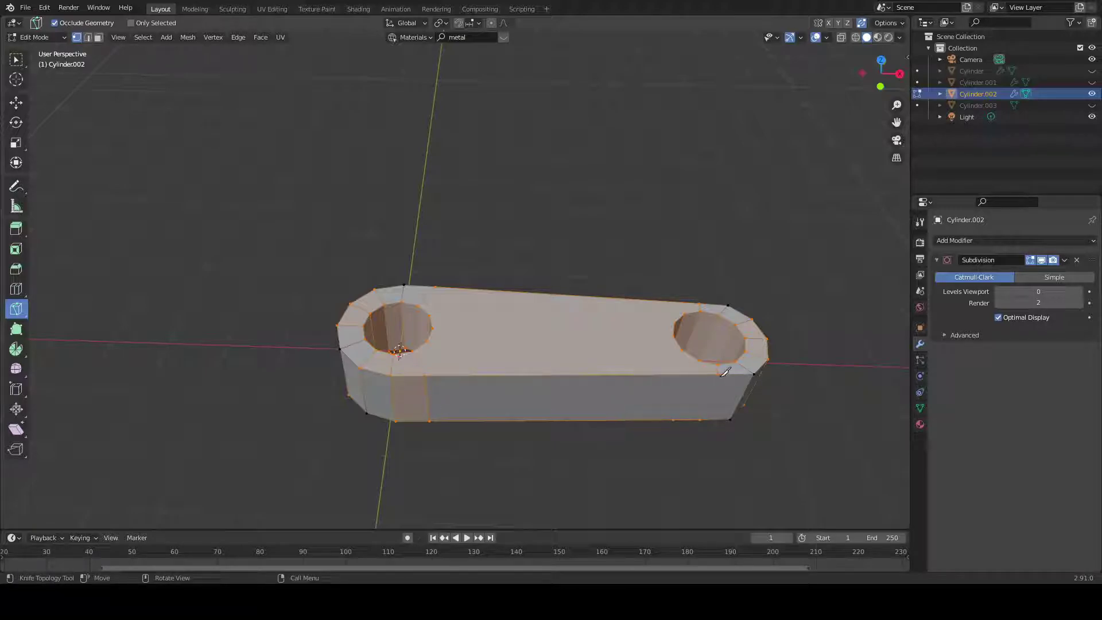
left_click(717, 375)
left_click(701, 420)
key("Return")
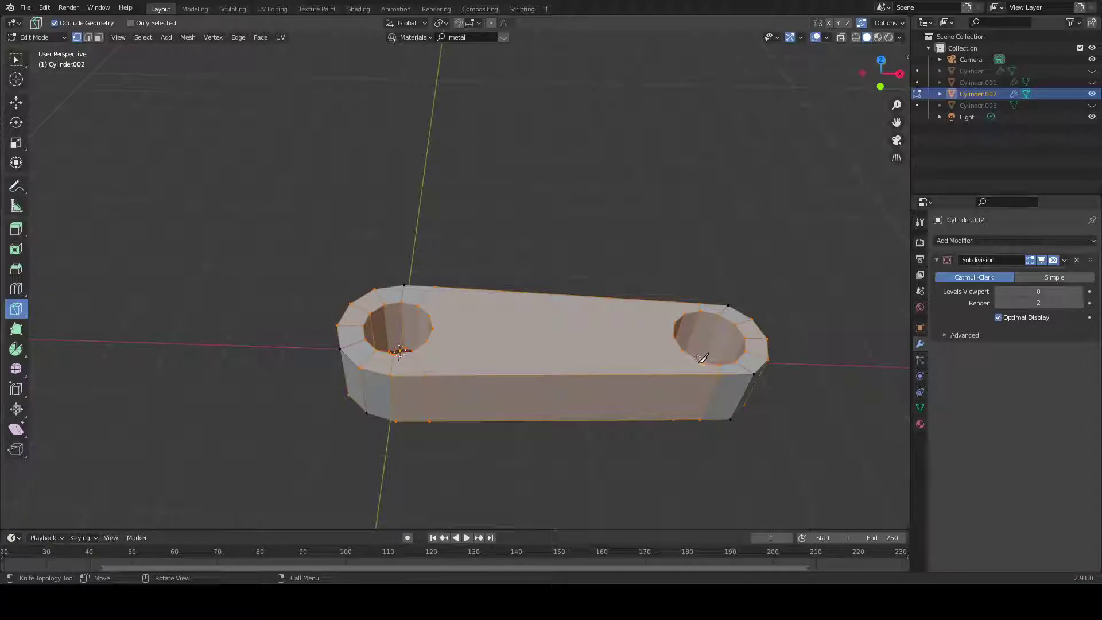
Knife-cut a second upper-face edge from the narrow-end hole to each long edge, continuing the front one down the side wall.
left_click(703, 357)
key("Escape")
left_click(691, 369)
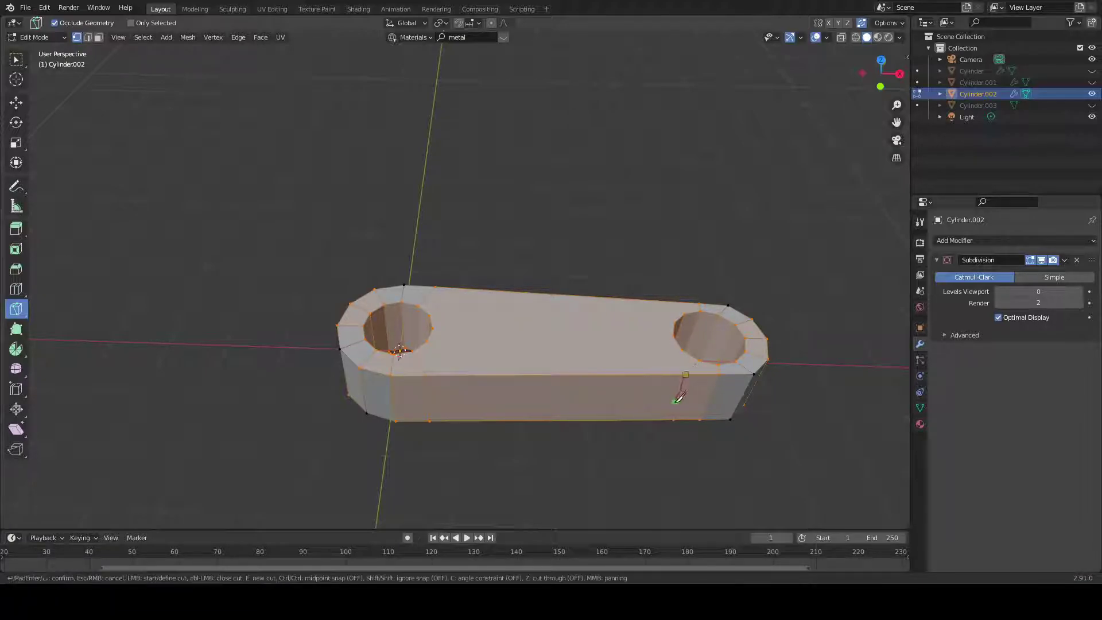
key("Escape")
middle_click_drag(666, 402, 679, 456)
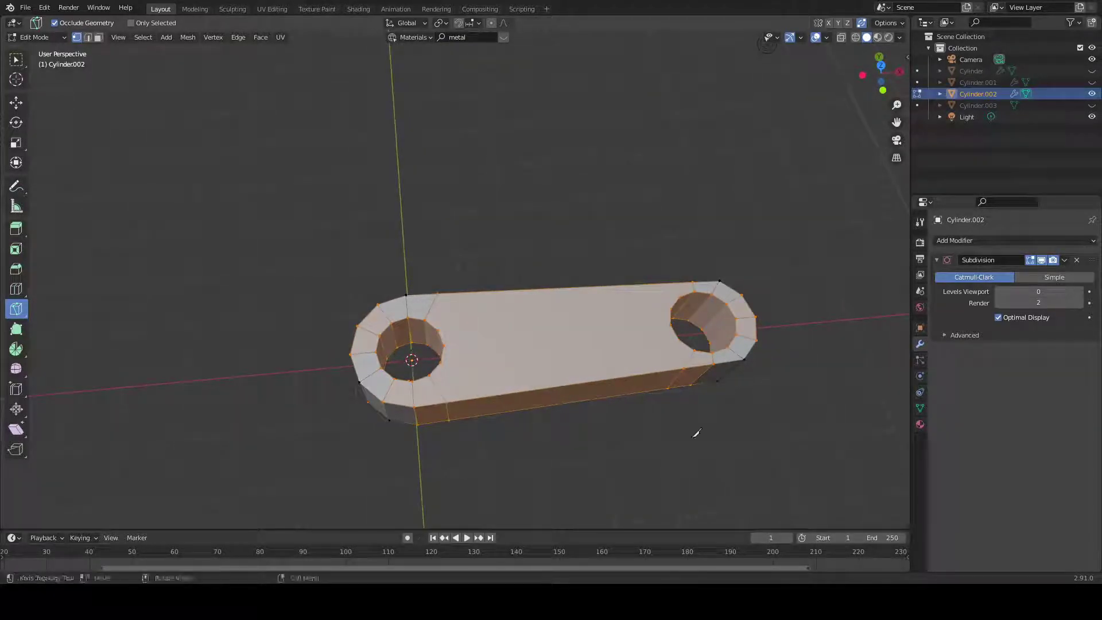
left_click(676, 287)
key("Return")
Knife-cut three vertical edges down the rear side wall, two near the narrow end and one near the wide end.
middle_click_drag(480, 184, 735, 158)
left_click(211, 286)
left_click(221, 348)
key("Return")
left_click(236, 284)
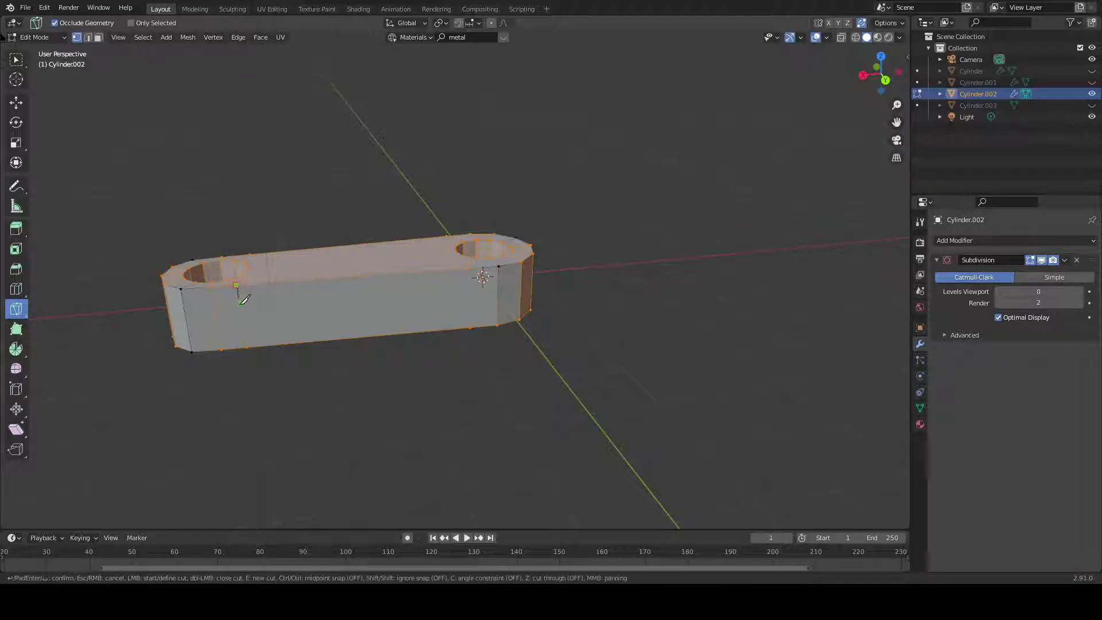
left_click(248, 348)
key("Return")
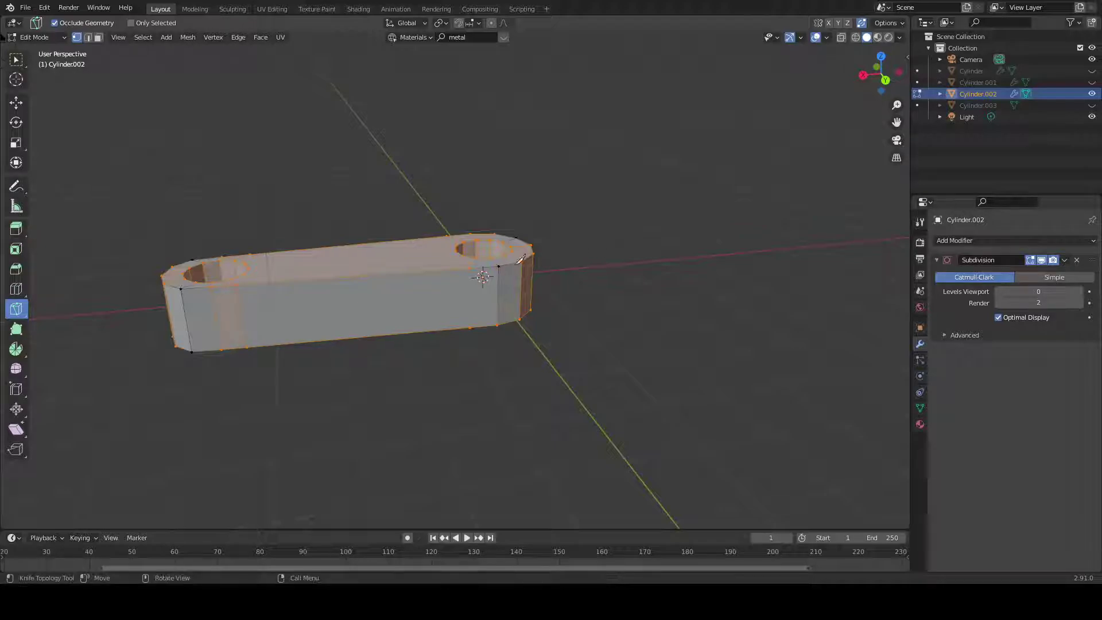
left_click(470, 267)
left_click(470, 327)
key("Return")
Knife-cut a lengthwise edge along the centre of the upper face, joining the facing vertices of the two holes.
middle_click_drag(477, 316, 701, 364)
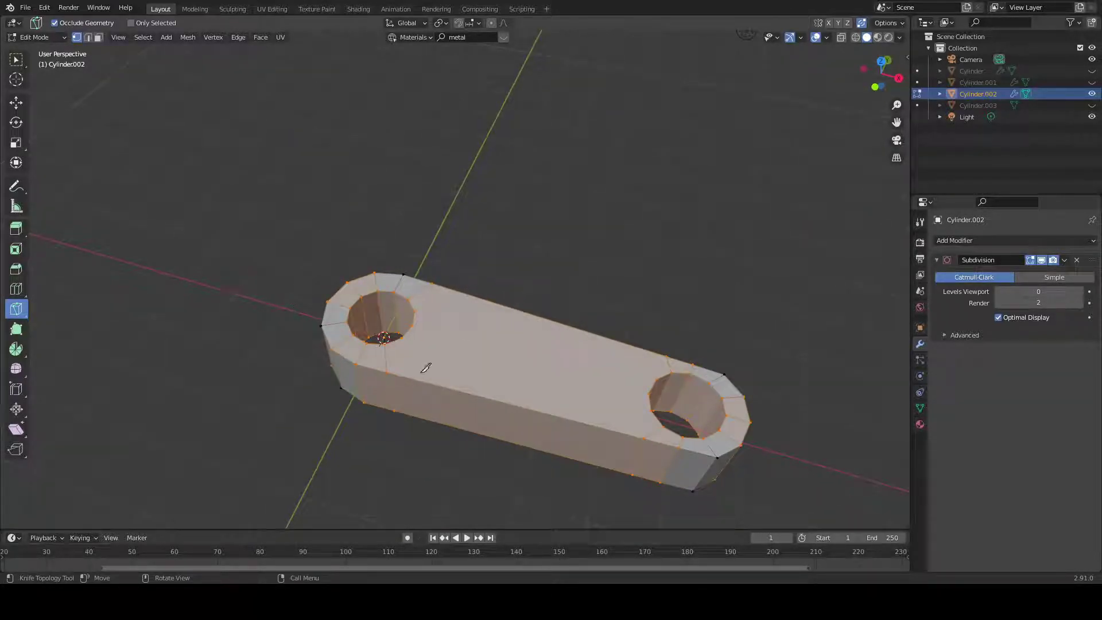
scroll(439, 367, "up", 5)
middle_click_drag(475, 327, 548, 304)
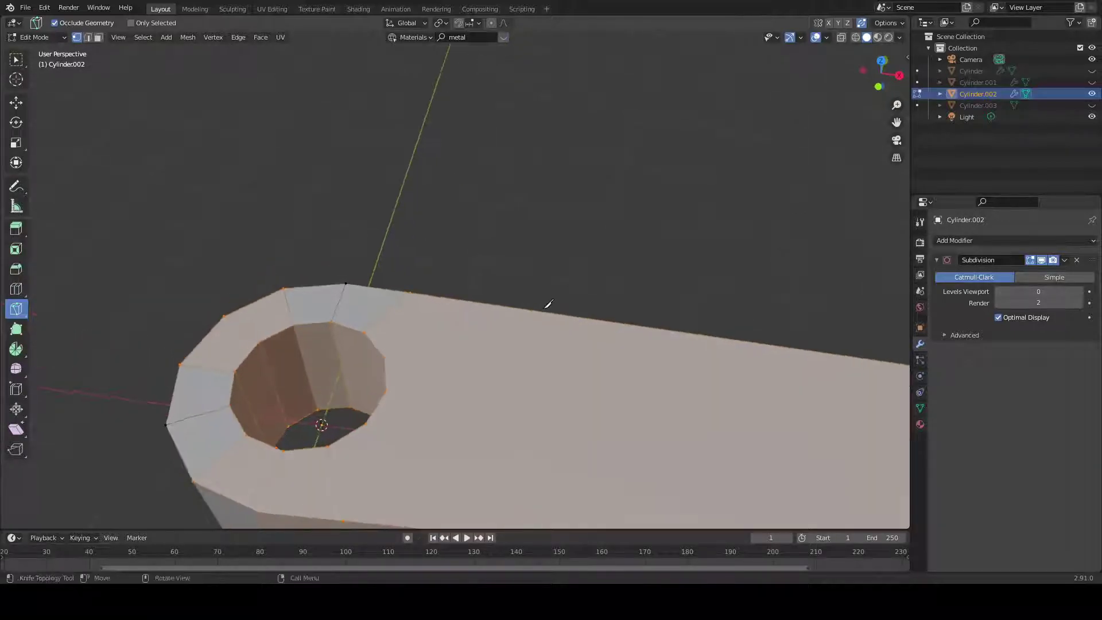
scroll(570, 273, "down", 5)
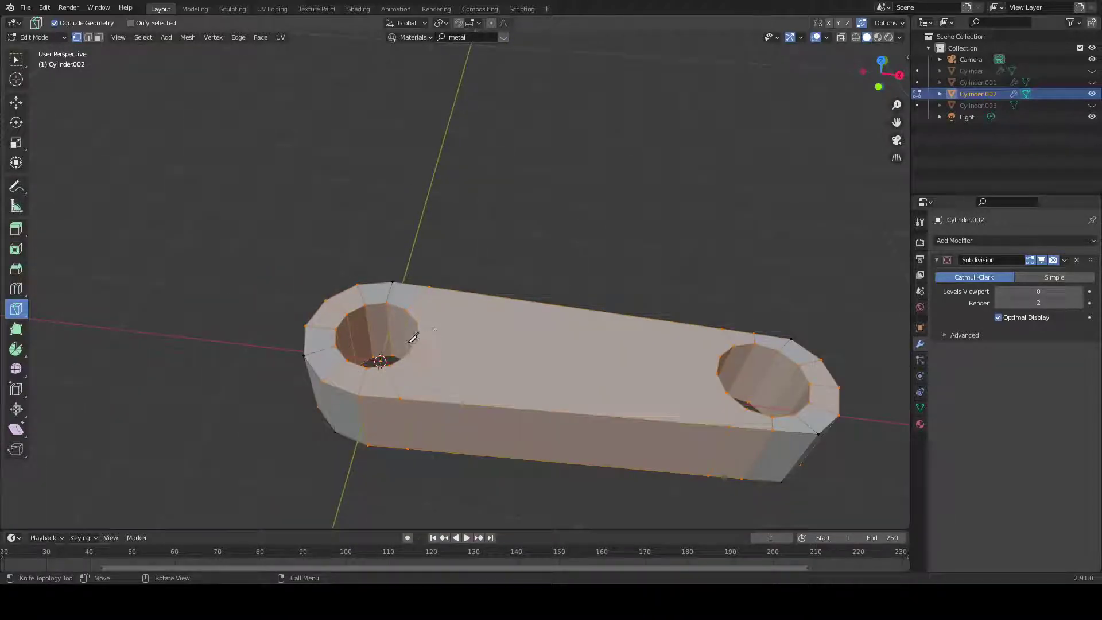
left_click(418, 341)
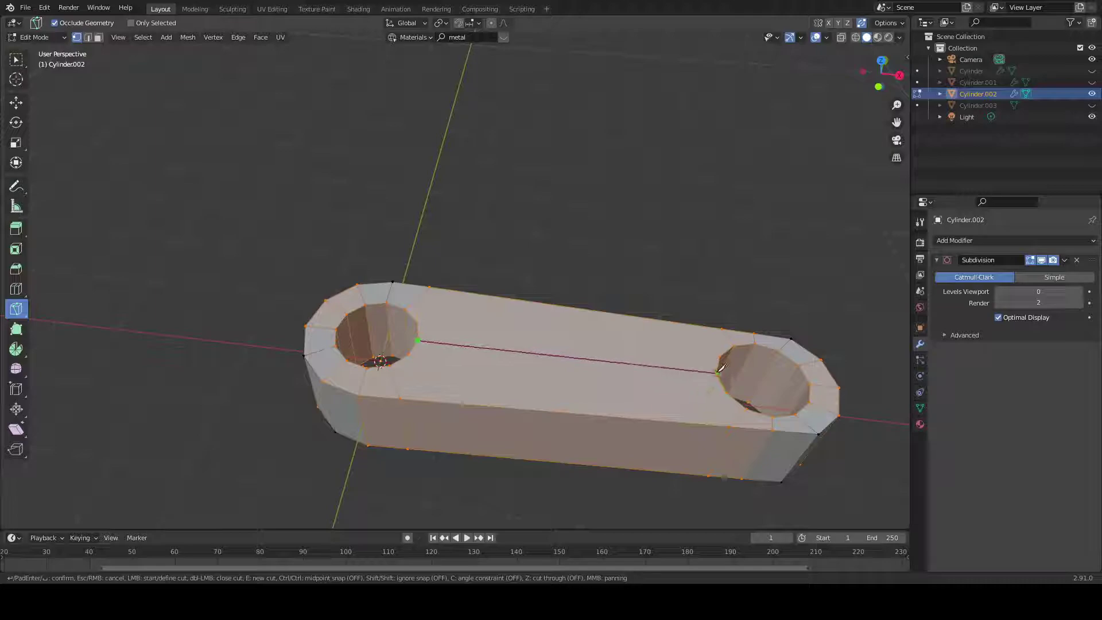
key("e")
left_click(719, 372)
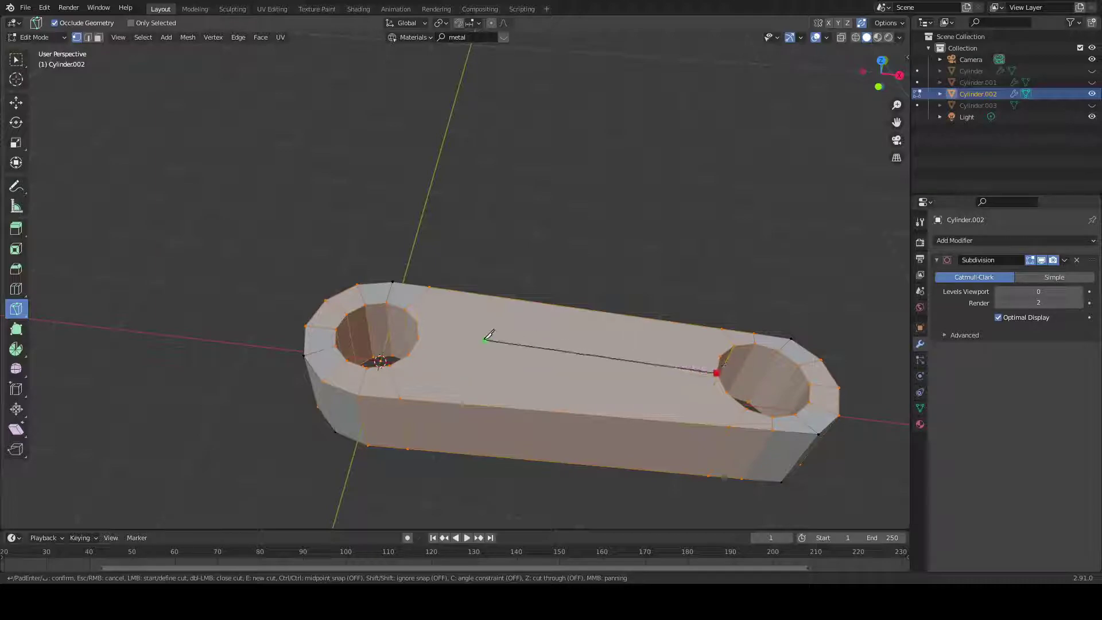
left_click(418, 339)
key("Return")
Knife-cut two more lengthwise upper-face edges between the holes, one on each side of the centre edge.
left_click(416, 322)
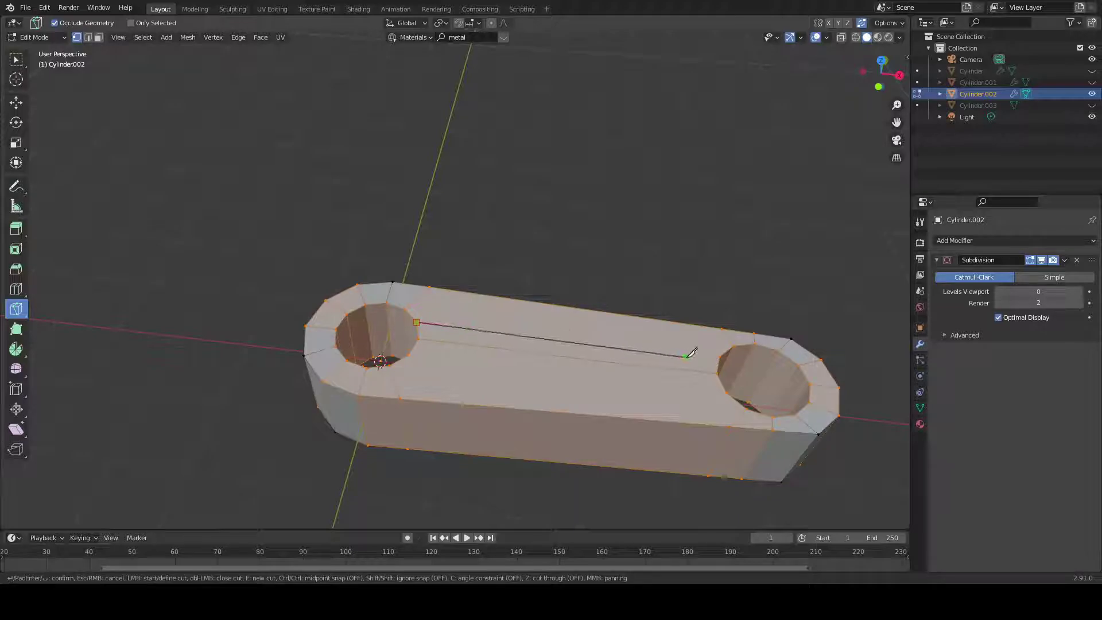
left_click(720, 356)
key("e")
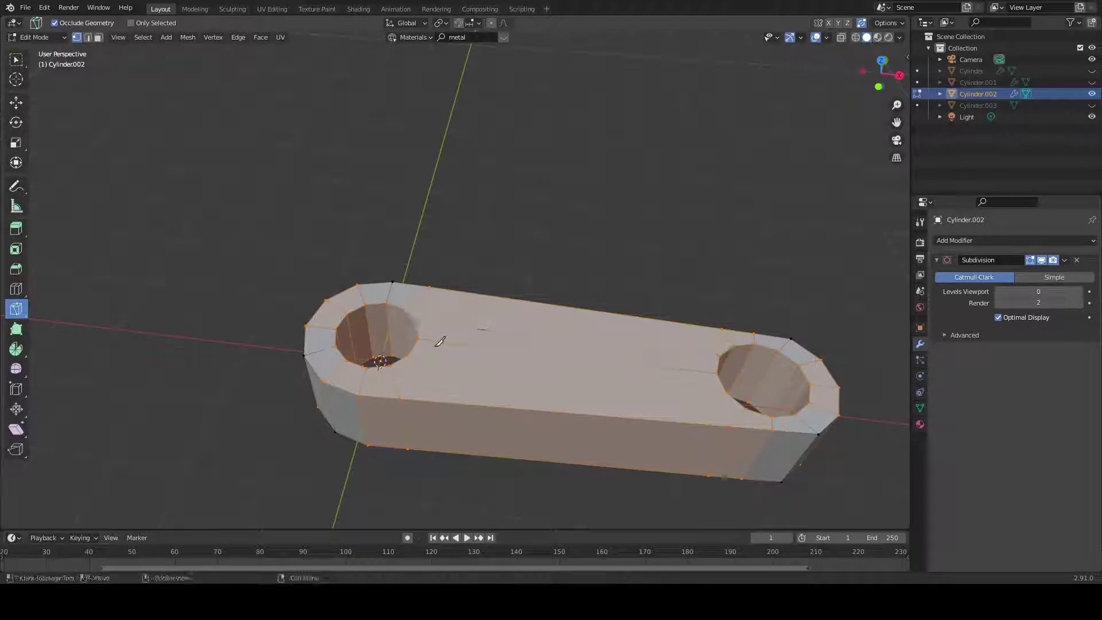
left_click(408, 353)
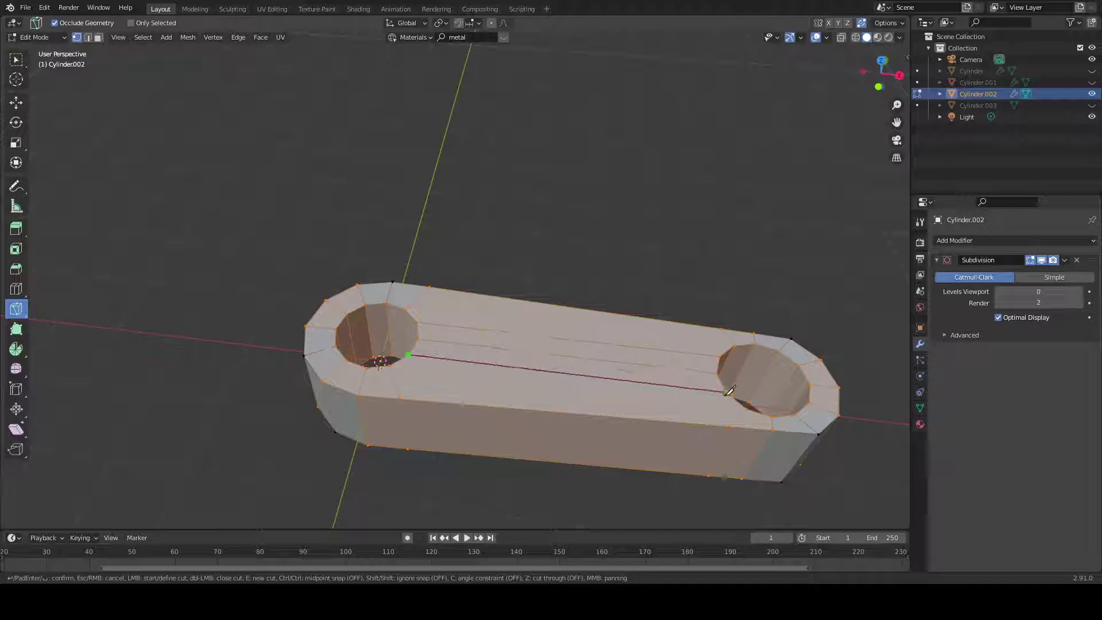
left_click(726, 391)
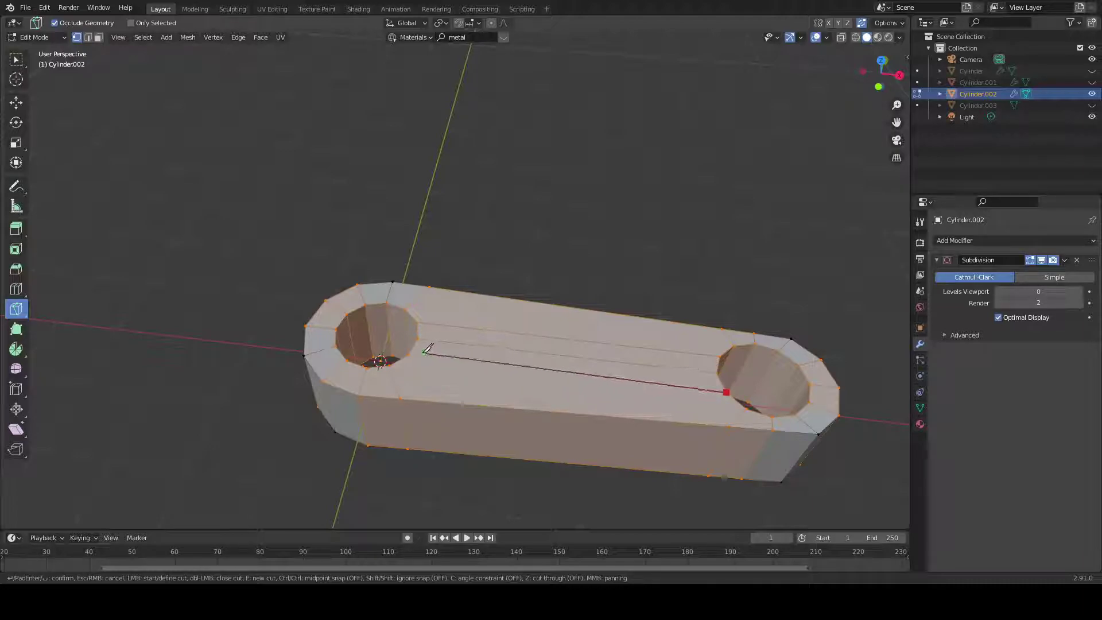
left_click(410, 353)
key("Return")
scroll(394, 382, "up", 4)
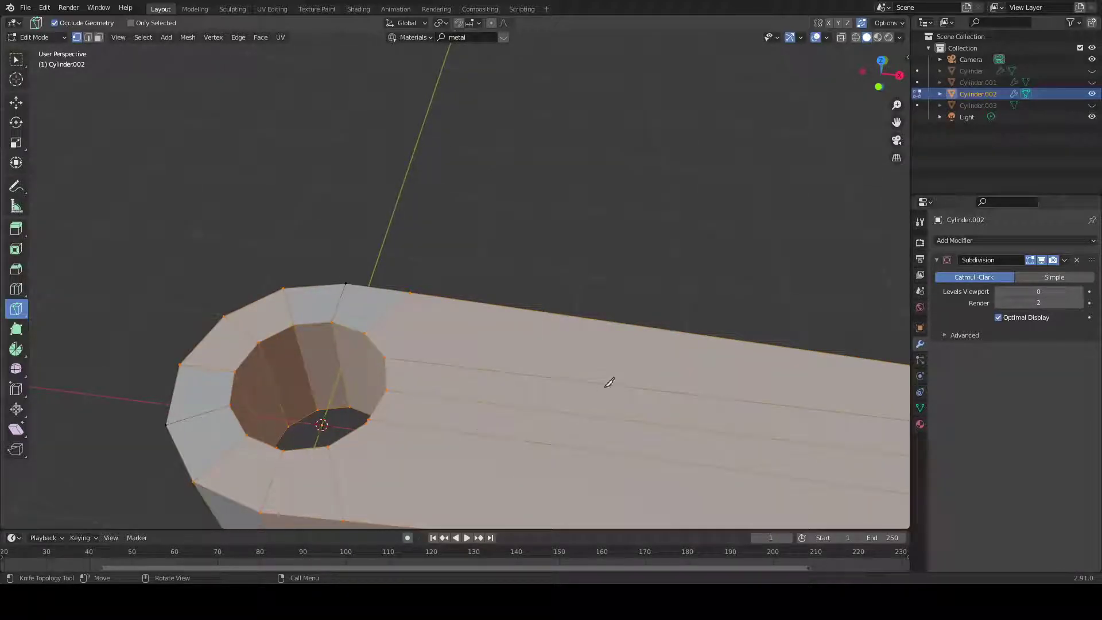
scroll(615, 364, "down", 4)
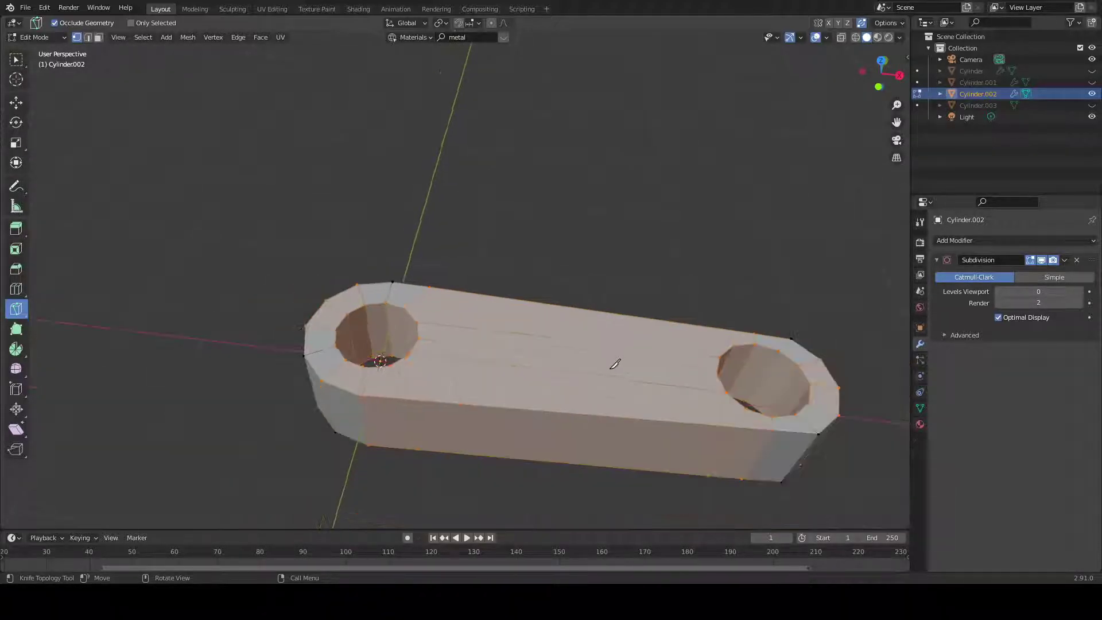
Knife-cut an upper-face edge from the narrow-end hole to the front long edge and continue it down the front side wall.
left_click(729, 389)
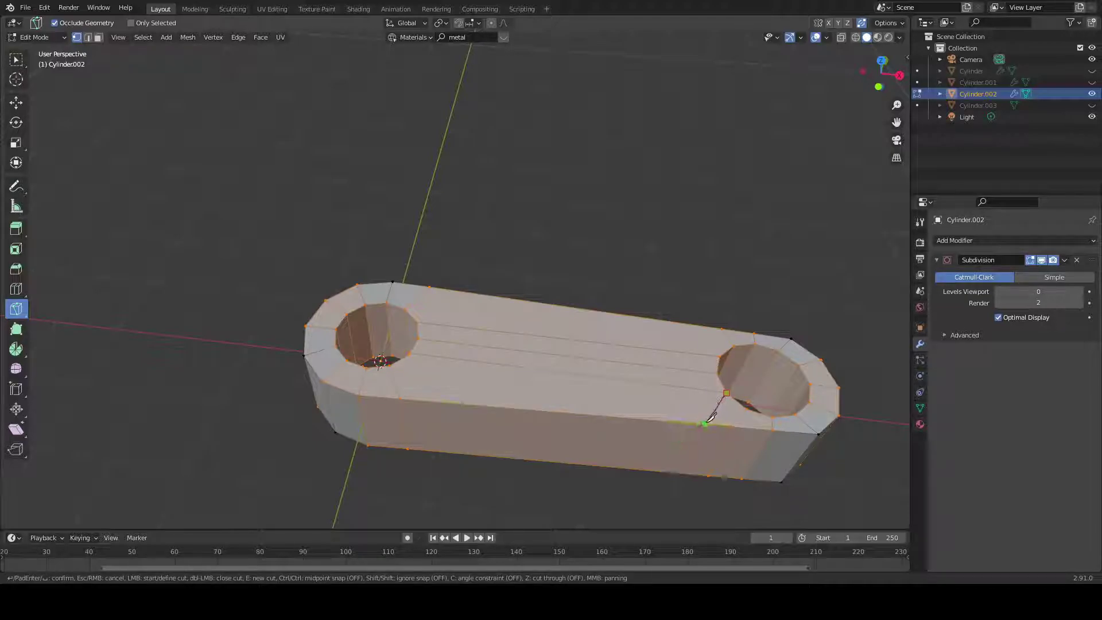
left_click(695, 423)
left_click(683, 473)
key("Return")
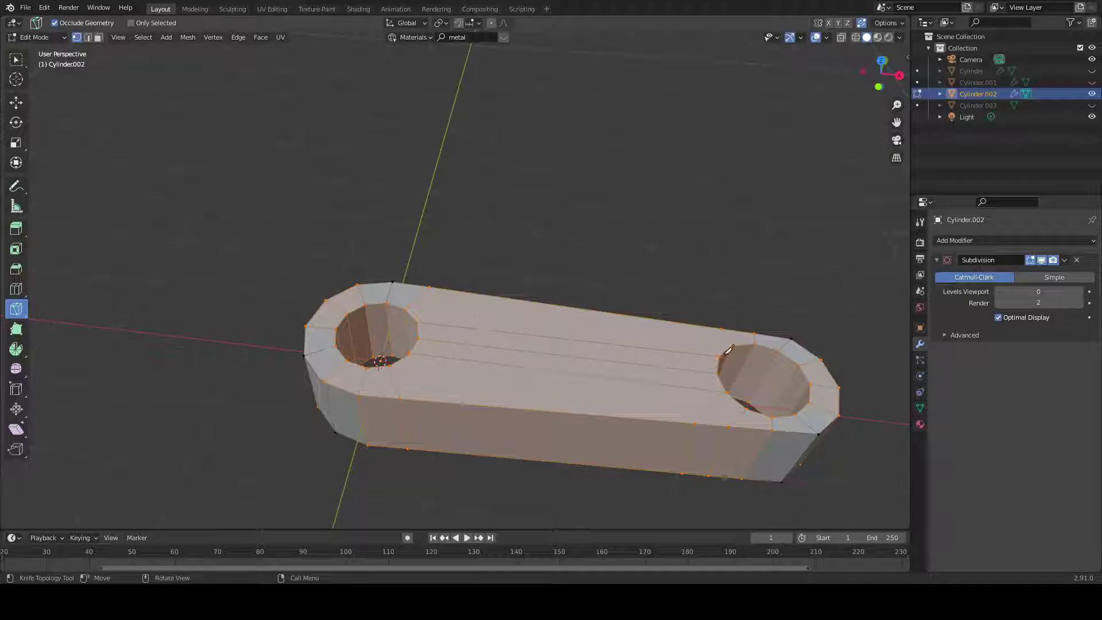
Knife-cut an upper-face edge from each hole to the rear long edge, continuing both down the rear side wall.
middle_click_drag(386, 222, 574, 222)
left_click(463, 236)
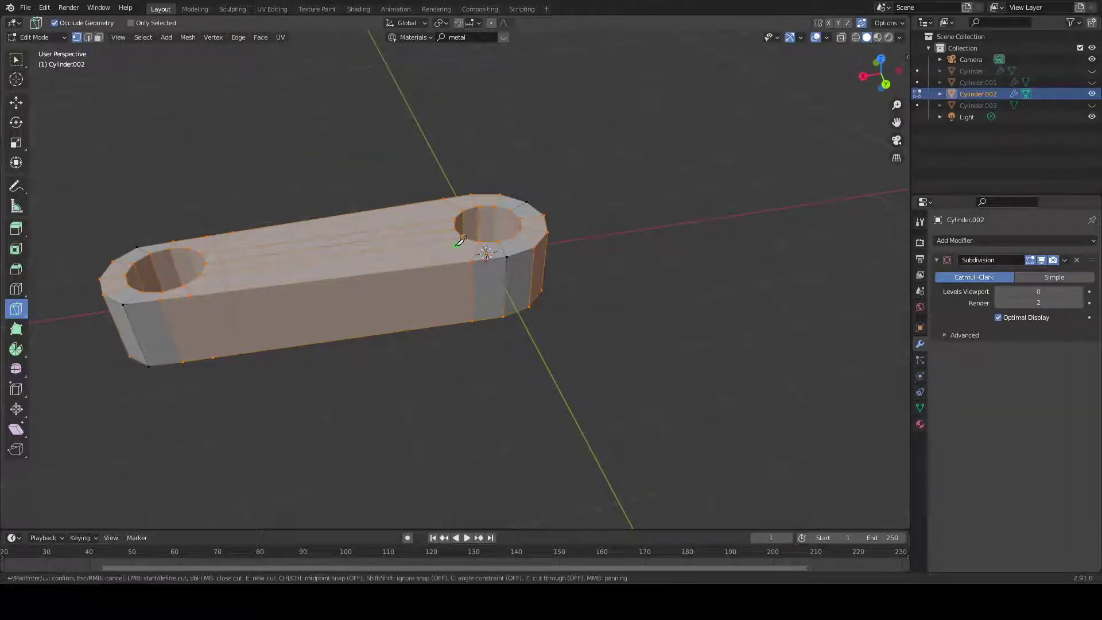
left_click(445, 265)
left_click(450, 323)
key("Return")
left_click(203, 276)
left_click(221, 292)
left_click(238, 354)
key("Return")
Knife-cut an underside edge from the narrow-end hole to the rear long edge, meeting the rear wall's cut.
middle_click_drag(278, 360, 219, 222)
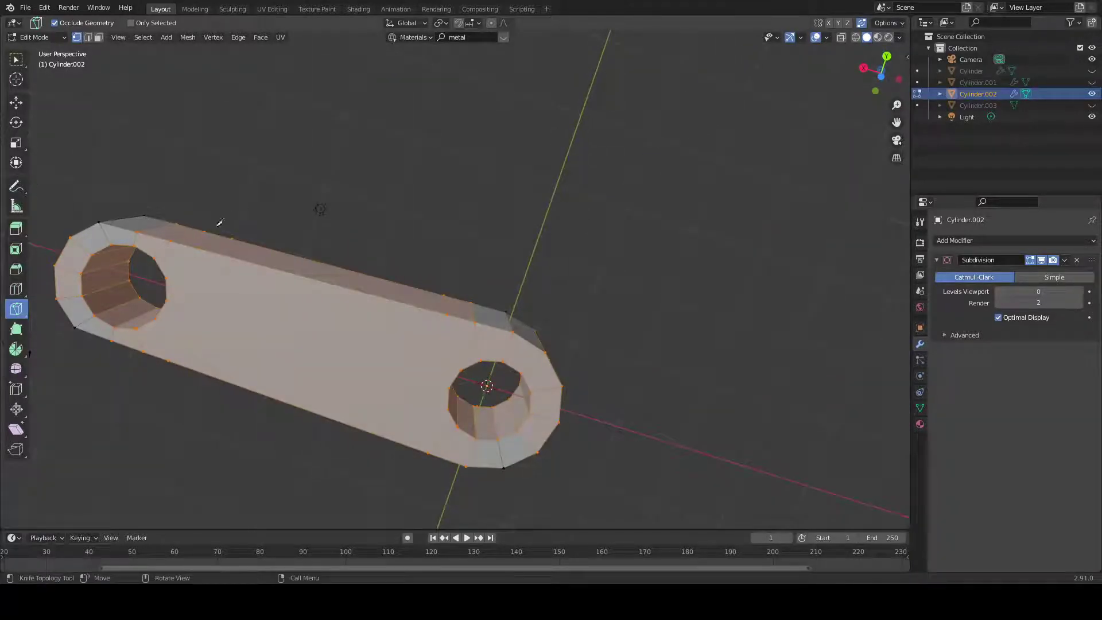
left_click(165, 277)
left_click(201, 245)
key("Return")
Knife-cut lengthwise underside edges joining the facing vertices of the narrow-end and wide-end holes.
left_click(166, 300)
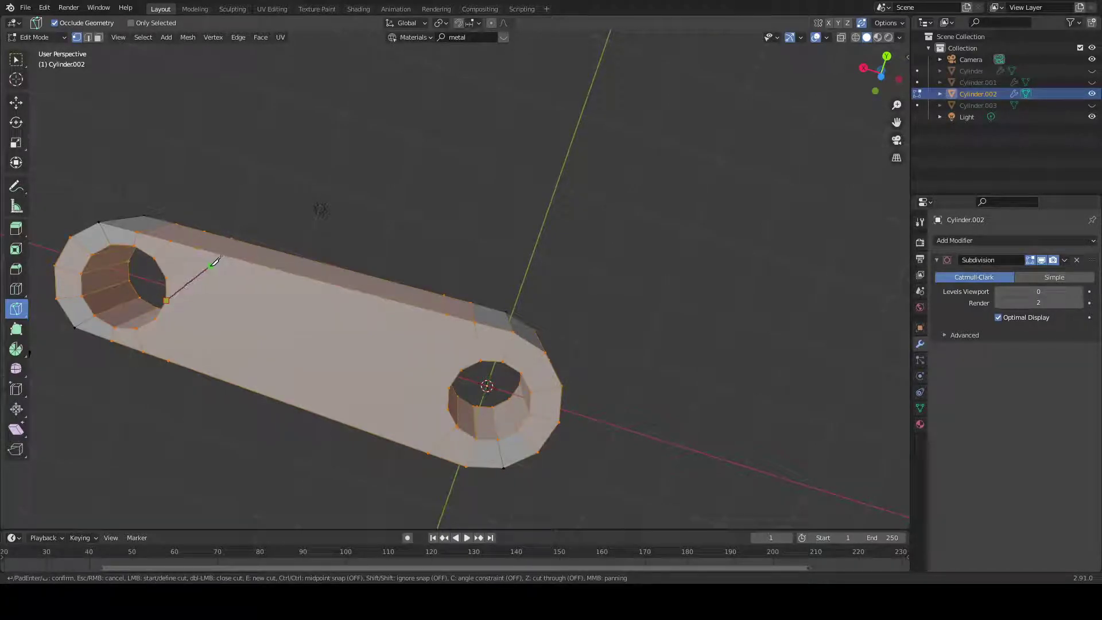
left_click(449, 387)
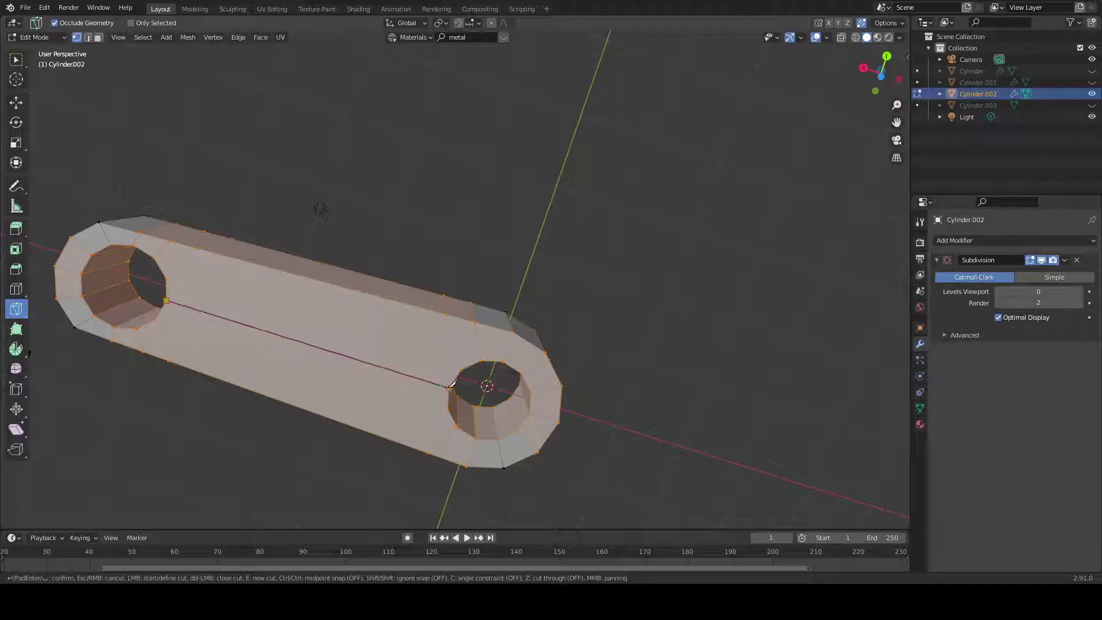
key("Return")
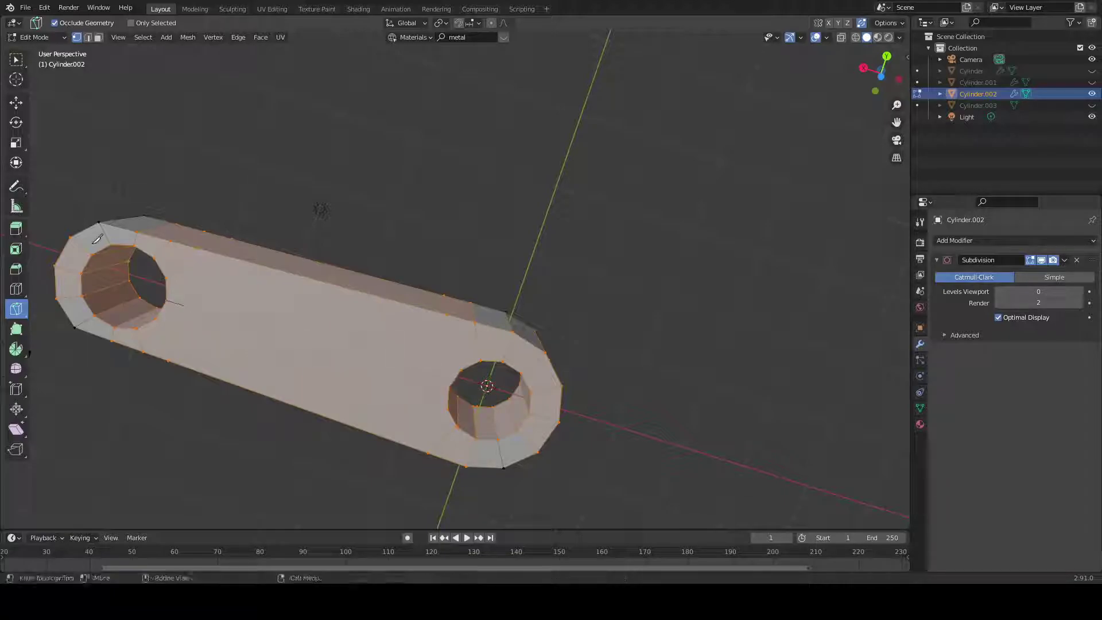
left_click(166, 281)
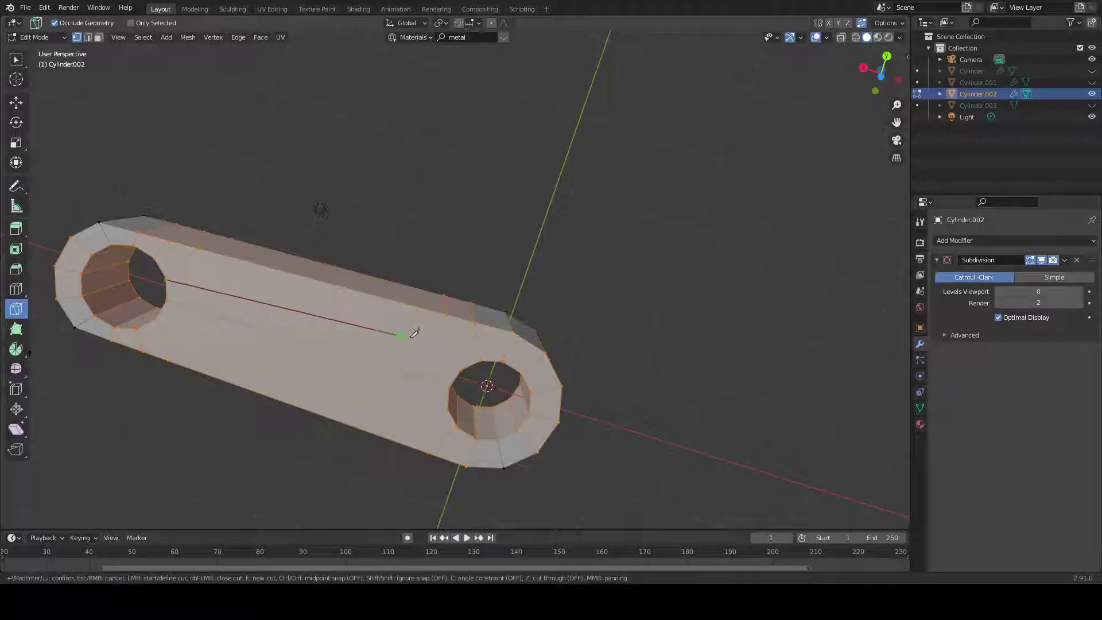
left_click(460, 370)
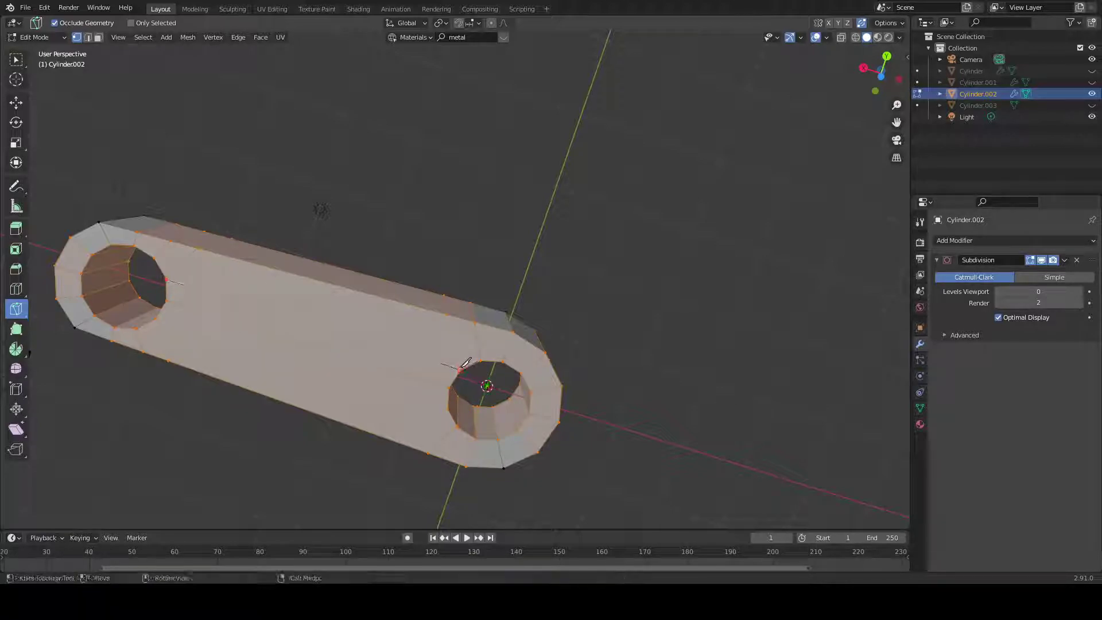
key("Return")
Knife-cut the underside between the holes' inner vertices and the front long edge, near both ends of the arm.
left_click(162, 315)
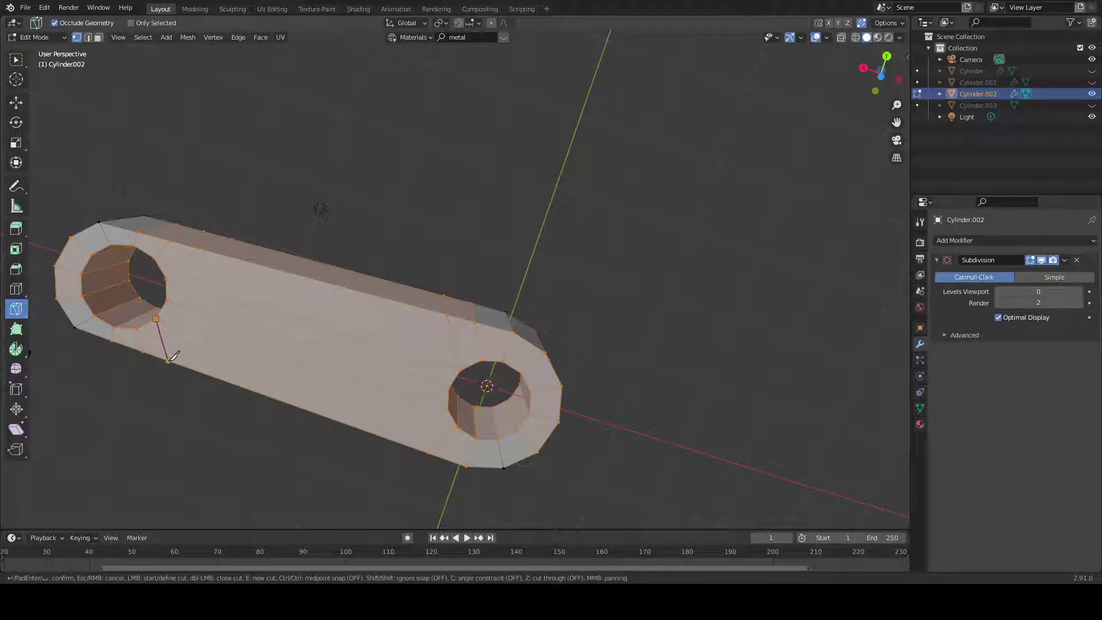
key("Escape")
left_click(448, 409)
left_click(400, 441)
key("Return")
Examine the cuts around both holes from below and above, checking the wide-end hole's vertices in top view.
middle_click_drag(381, 437, 449, 251)
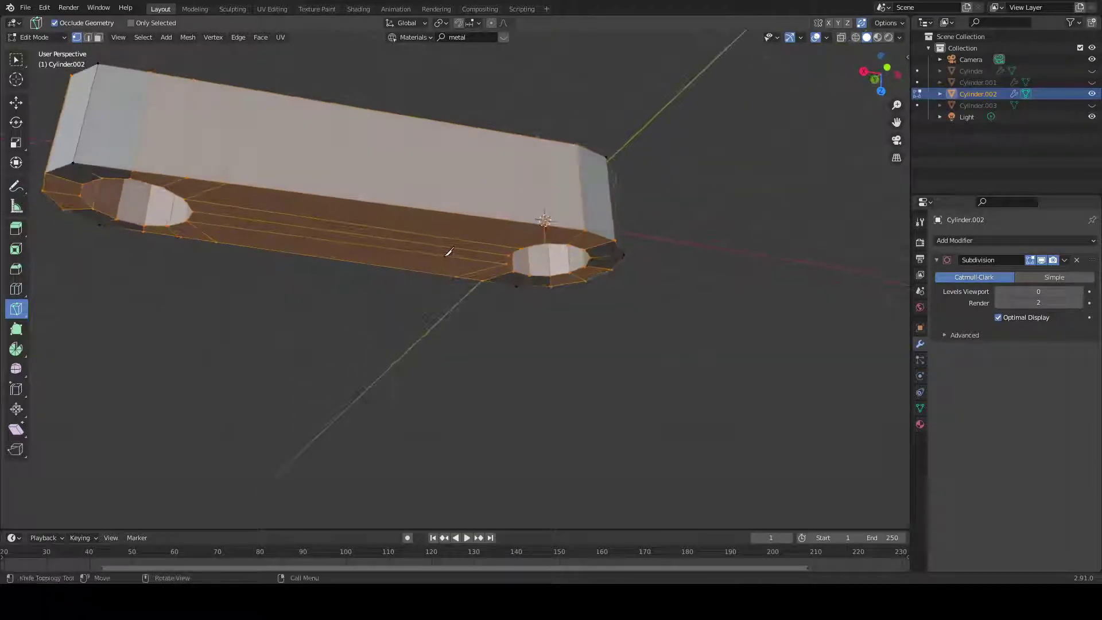
middle_click_drag(360, 285, 432, 190)
scroll(584, 367, "up", 2)
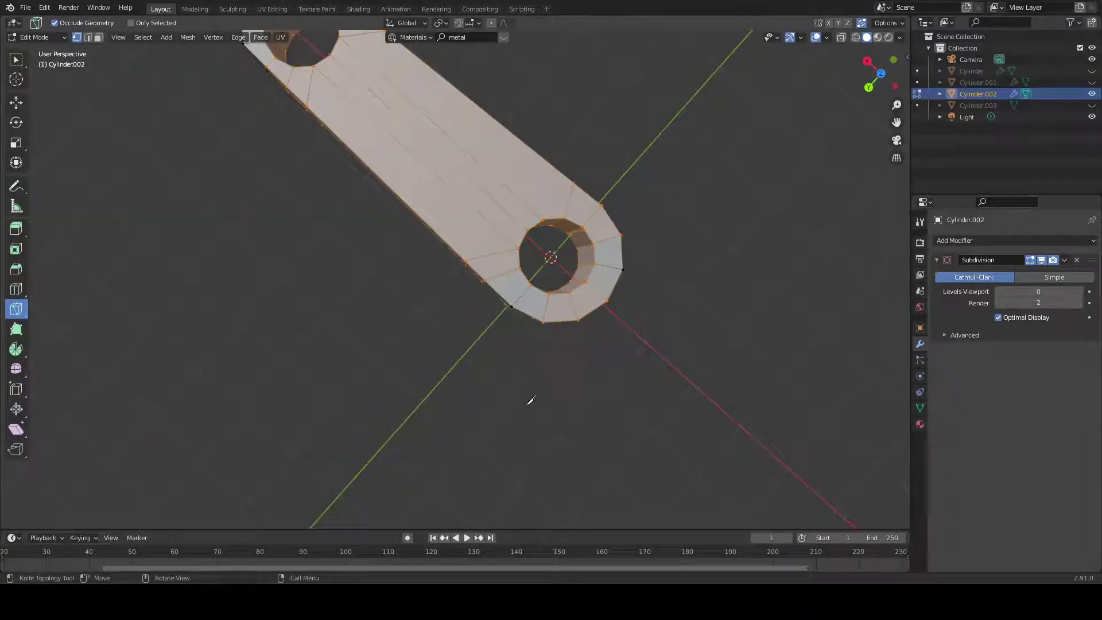
middle_click_drag(668, 384, 741, 340)
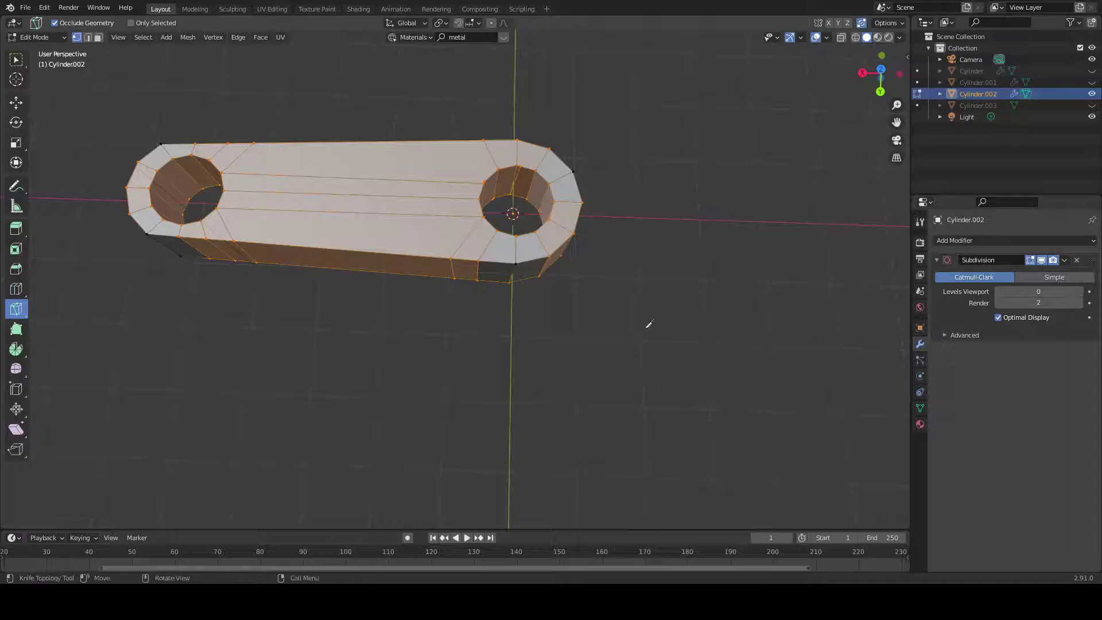
key("KP_7")
scroll(446, 360, "up", 4)
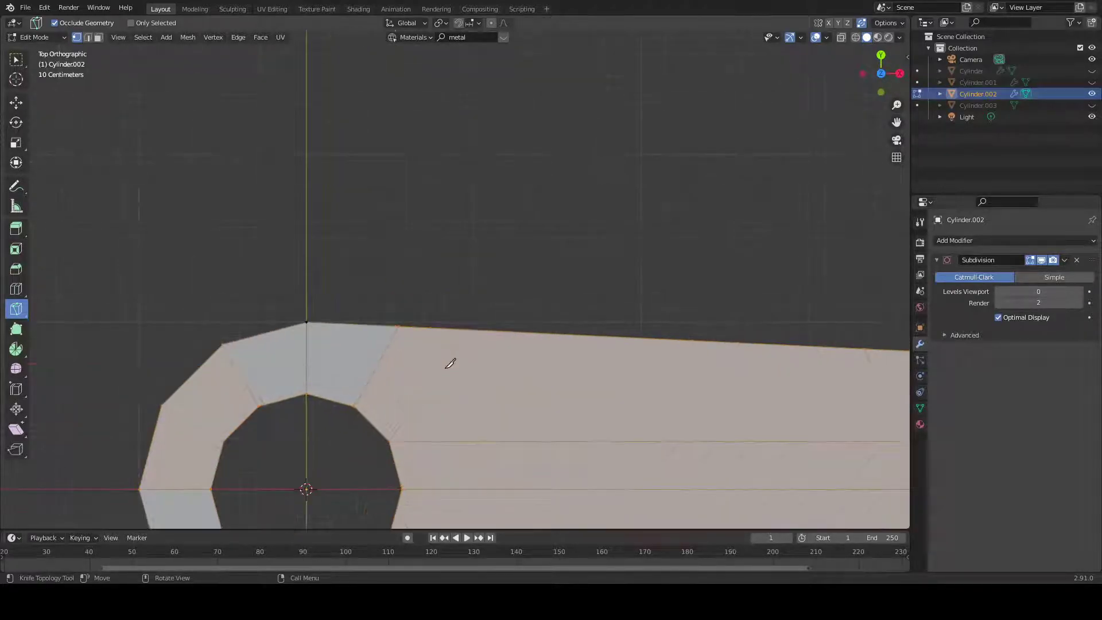
middle_click_drag(639, 258, 612, 81, "shift")
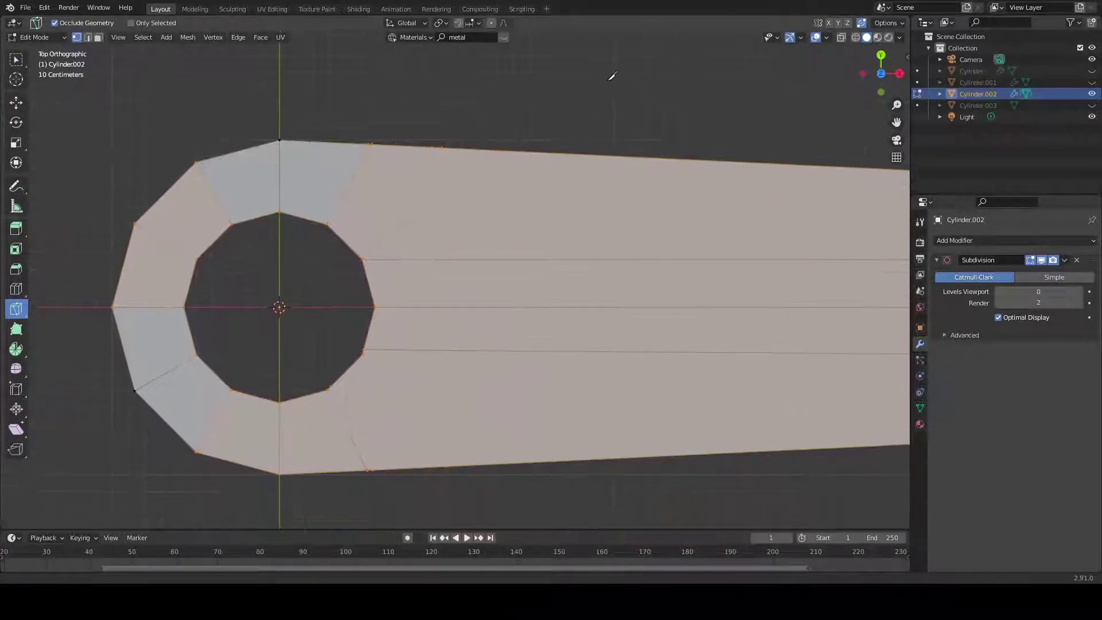
middle_click_drag(381, 173, 443, 178)
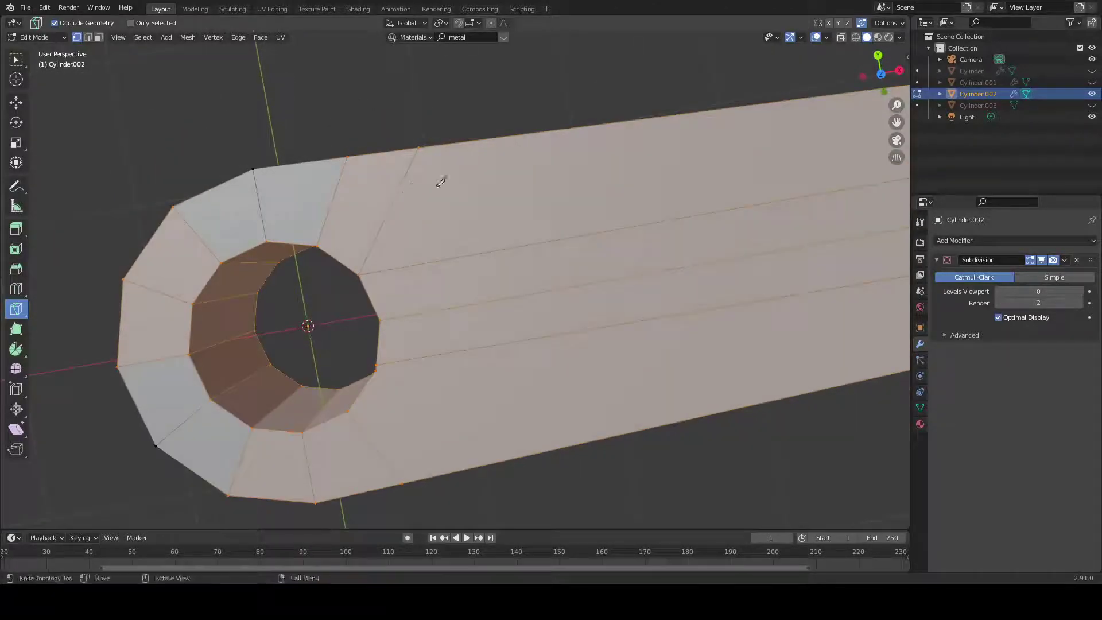
left_click(881, 73)
left_click(881, 73)
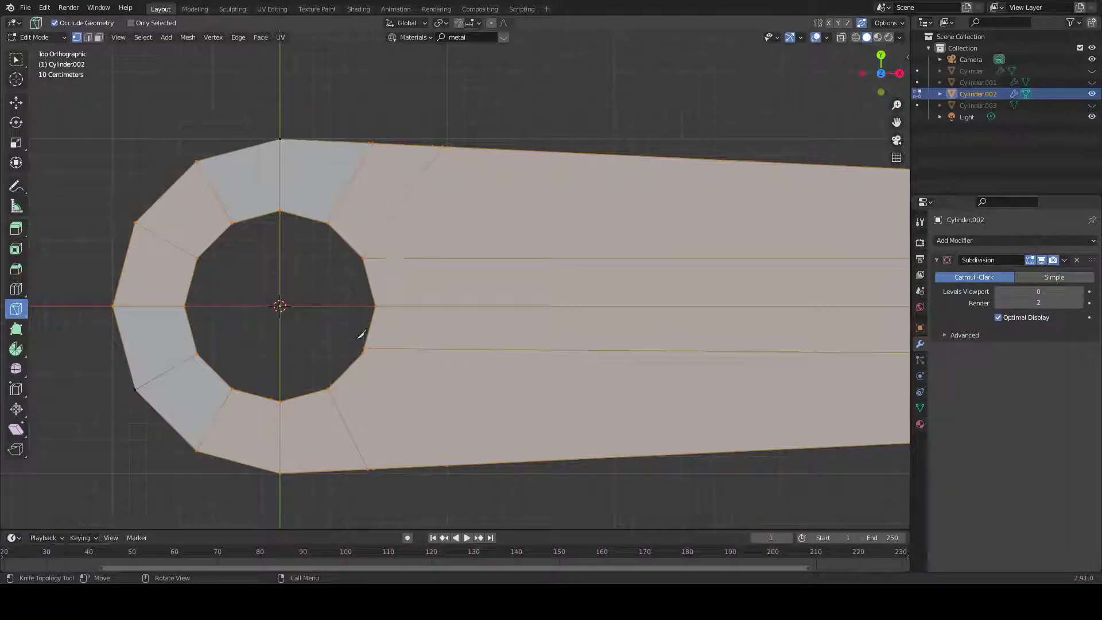
Box-select the near-duplicate vertices on the wide-end hole's rim and scale them to 0 so they merge.
left_click(17, 59)
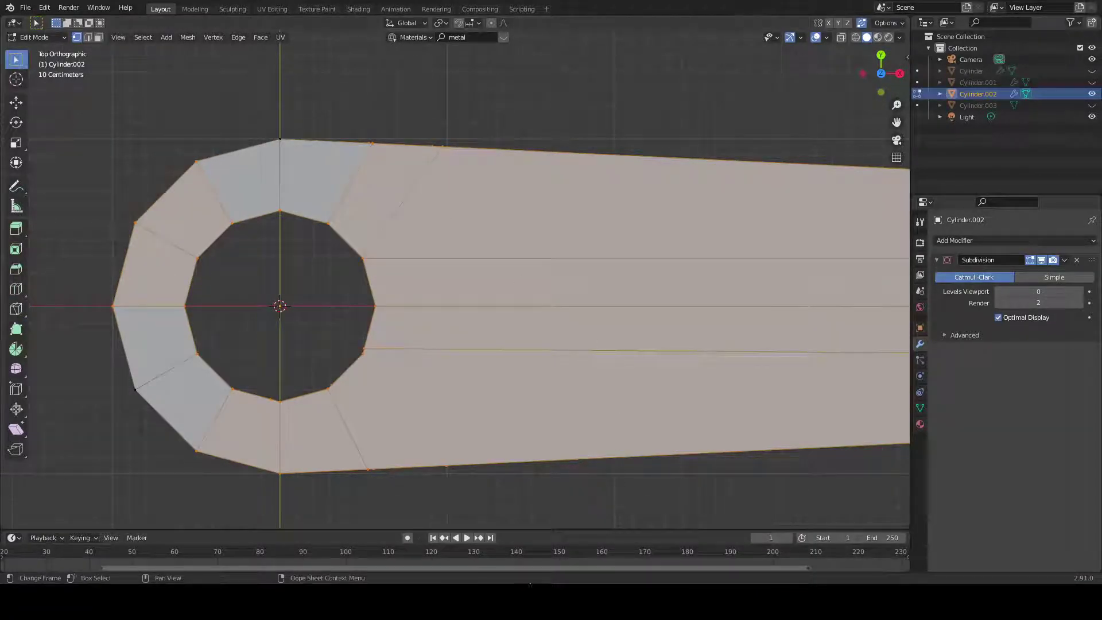
left_click(920, 222)
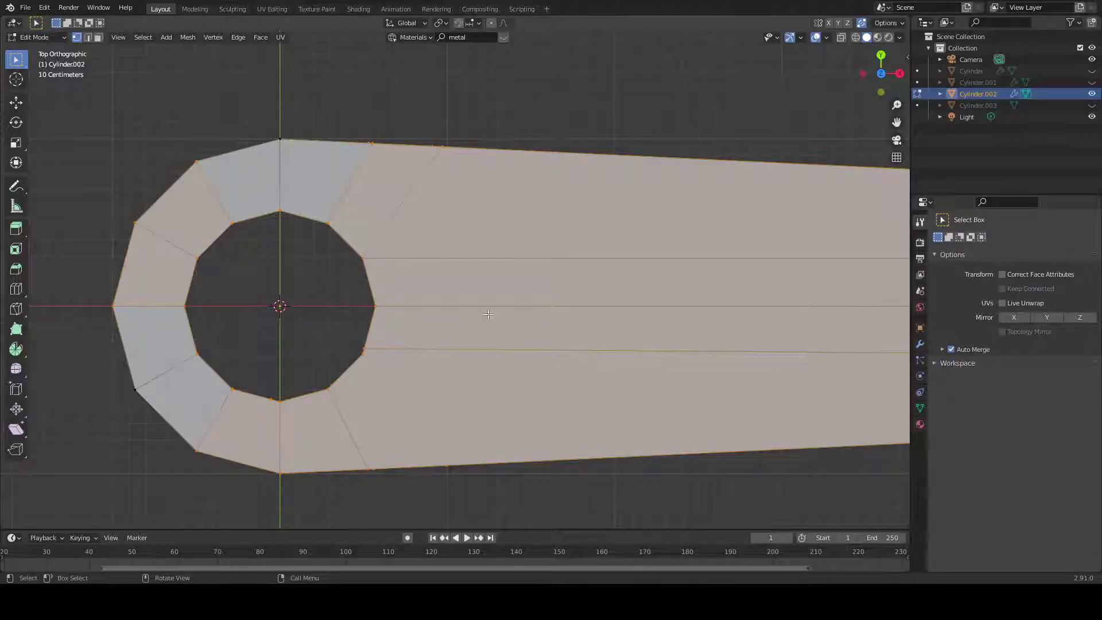
scroll(489, 312, "up", 2)
left_click_drag(287, 351, 344, 406)
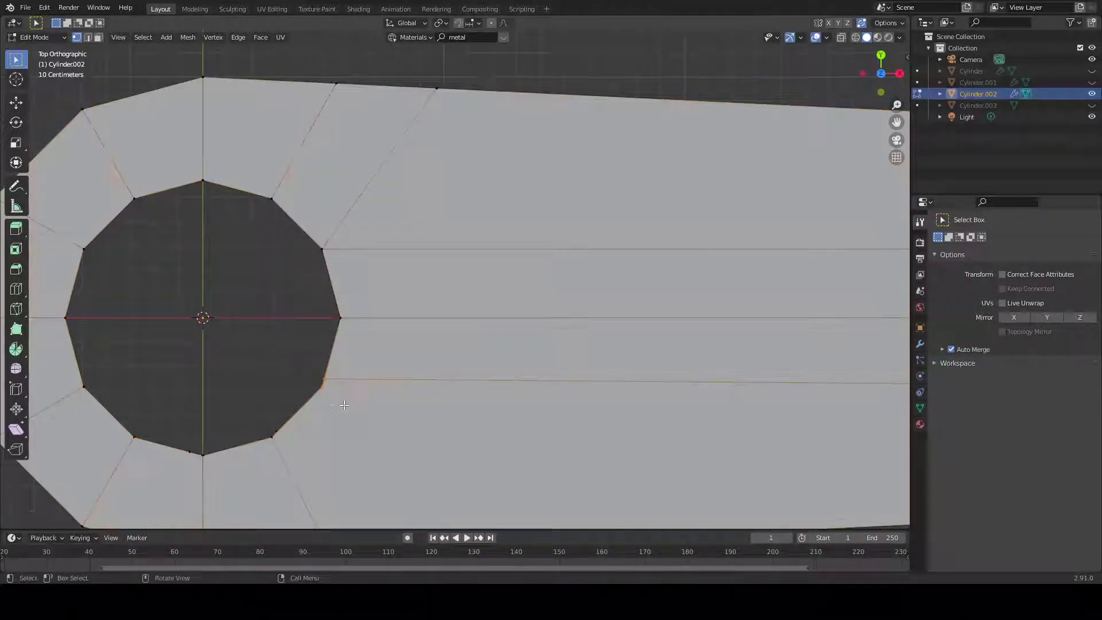
middle_click_drag(307, 376, 472, 388)
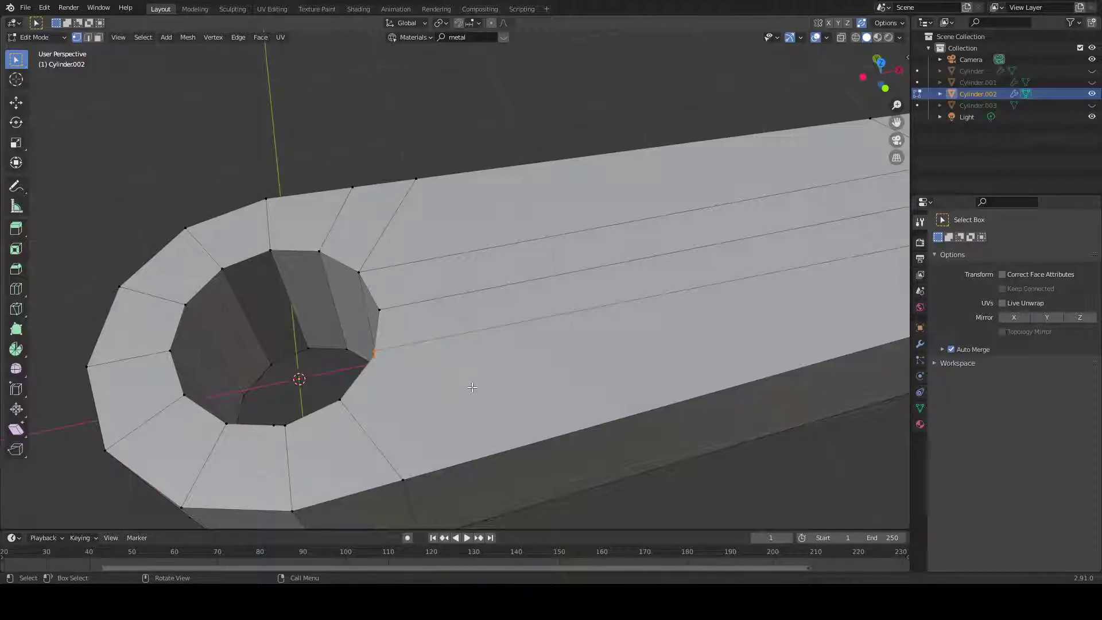
key("s")
key("0")
key("Return")
Knife-cut an upper-face edge from the merged wide-end hole vertex to the front long edge and down the side wall.
middle_click_drag(472, 387, 658, 286)
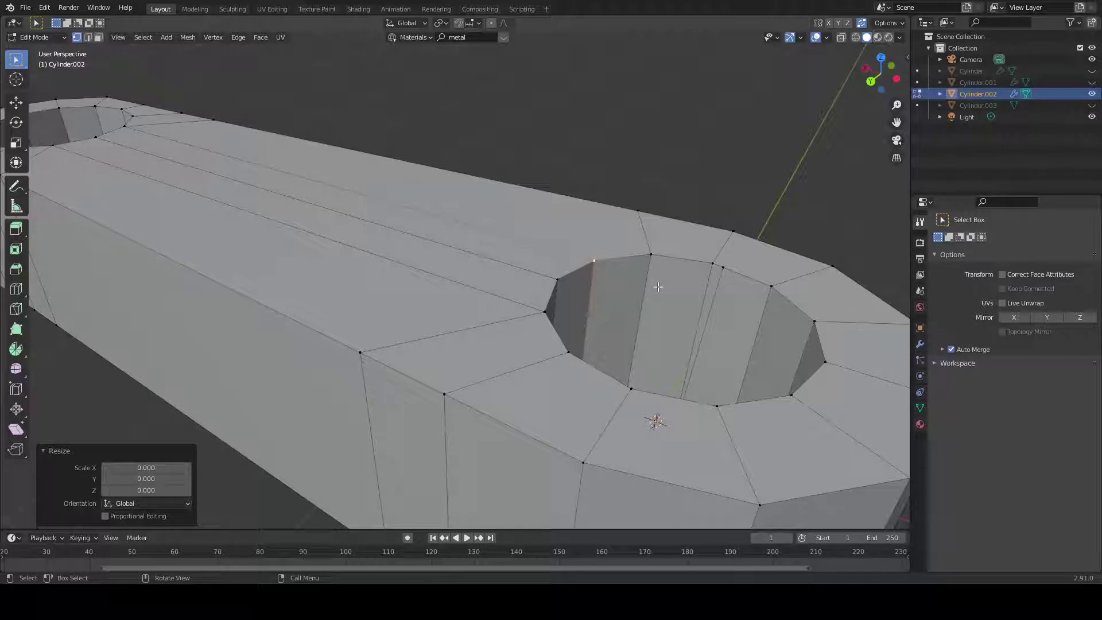
key("k")
middle_click_drag(657, 287, 375, 314)
left_click(374, 314)
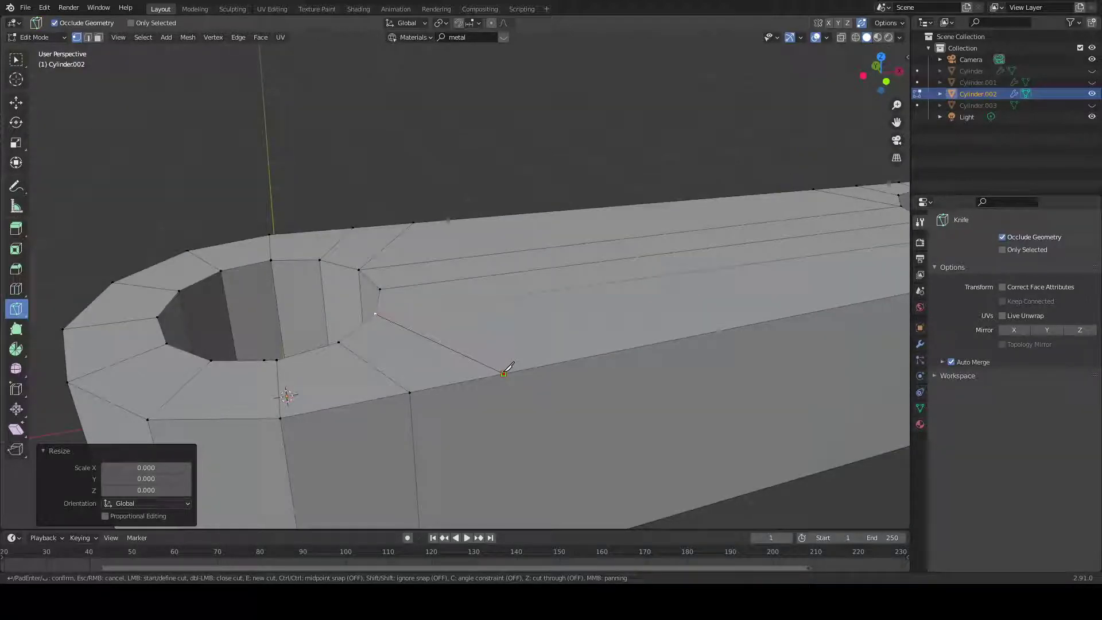
scroll(801, 415, "down", 5)
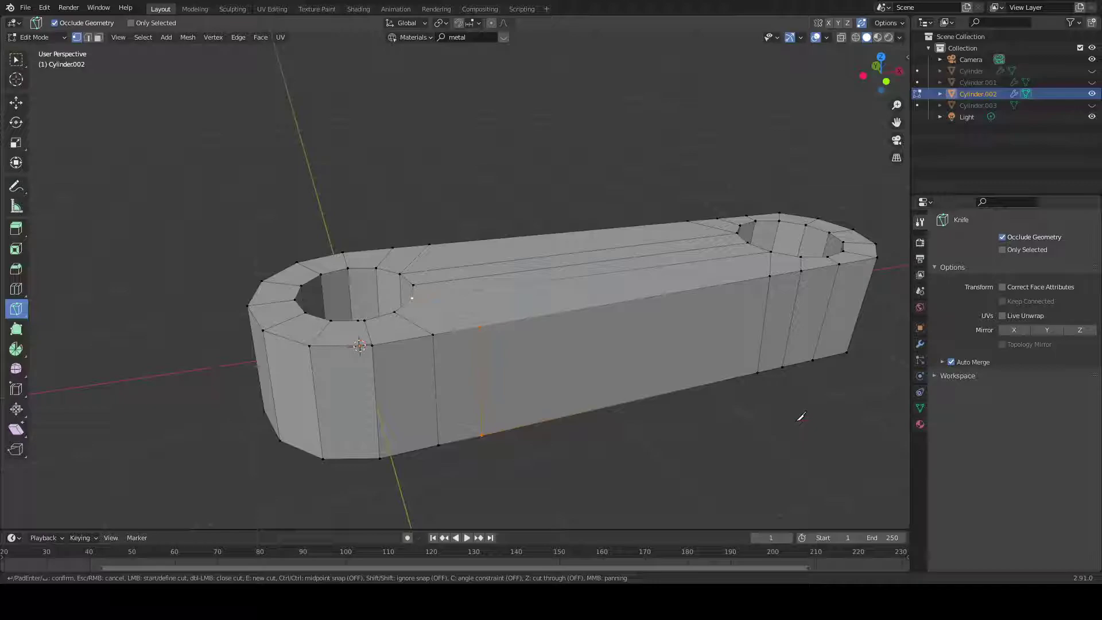
Confirm the knife cut and set the Subdivision modifier's viewport level to 3.
key("Return")
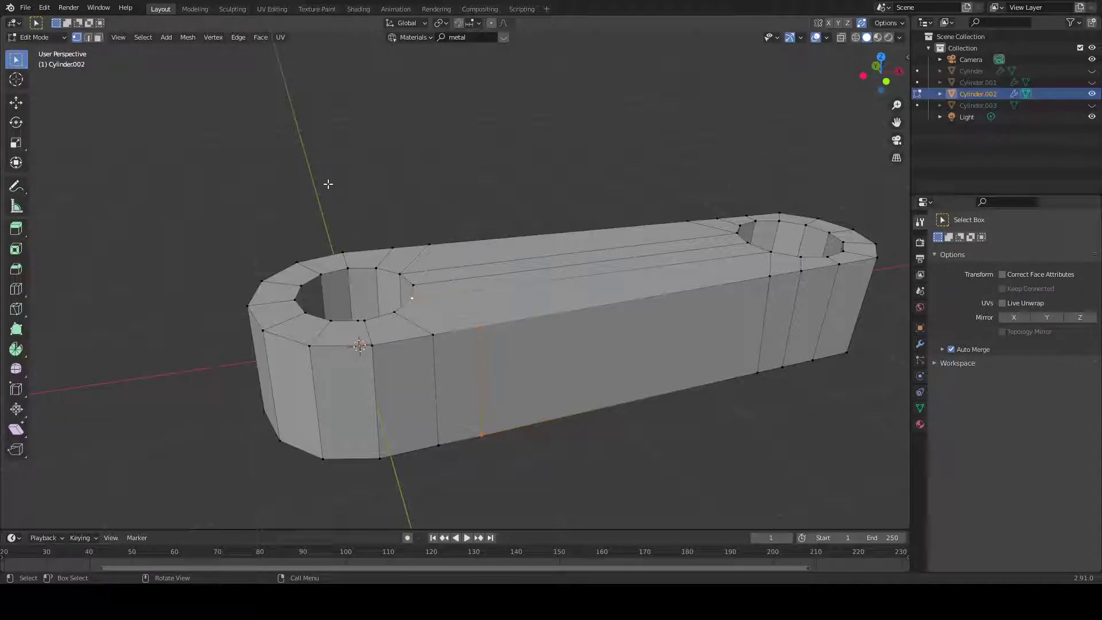
middle_click_drag(328, 184, 280, 343)
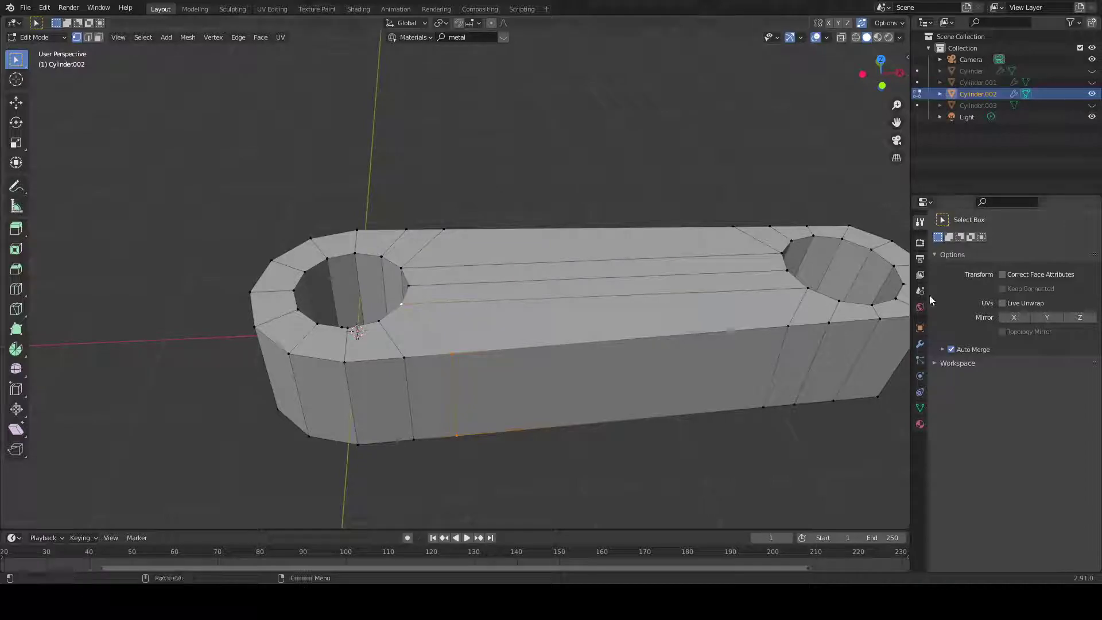
left_click(920, 343)
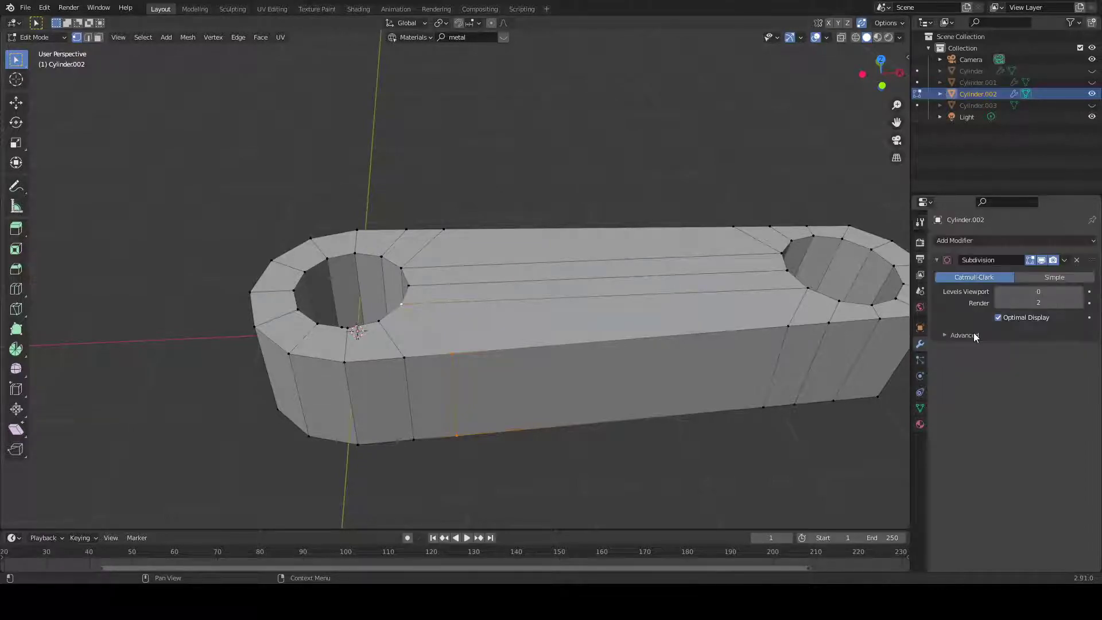
left_click_drag(1039, 292, 1081, 295)
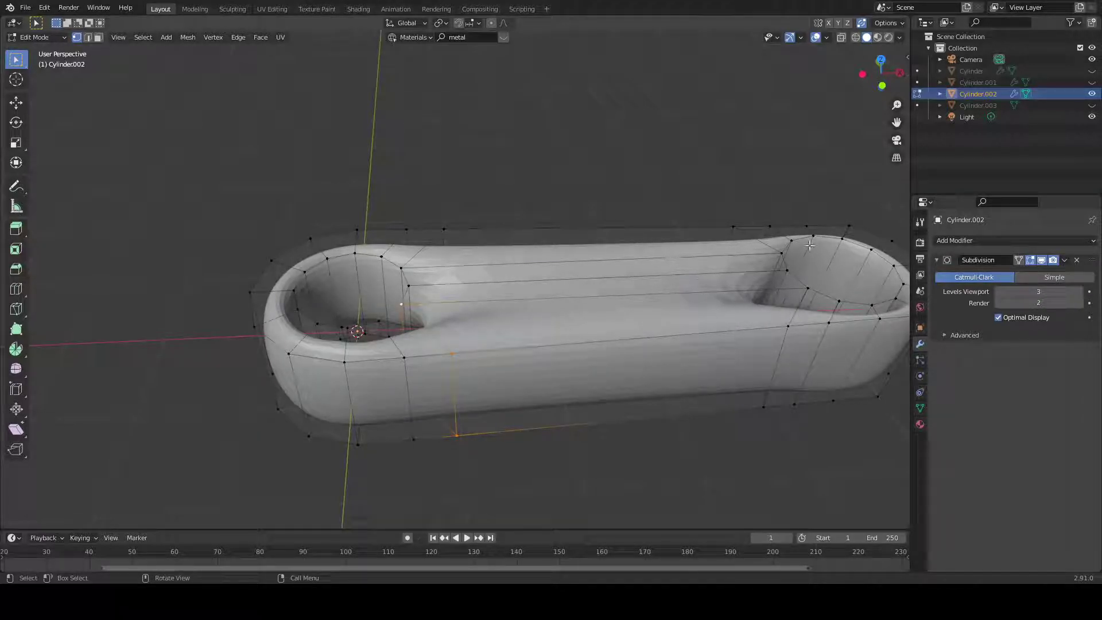
Set the Subdivision viewport level to 0 and use loop cut previews to check the edge flow around both holes.
left_click(999, 291)
left_click(998, 291)
left_click(999, 291)
left_click(16, 289)
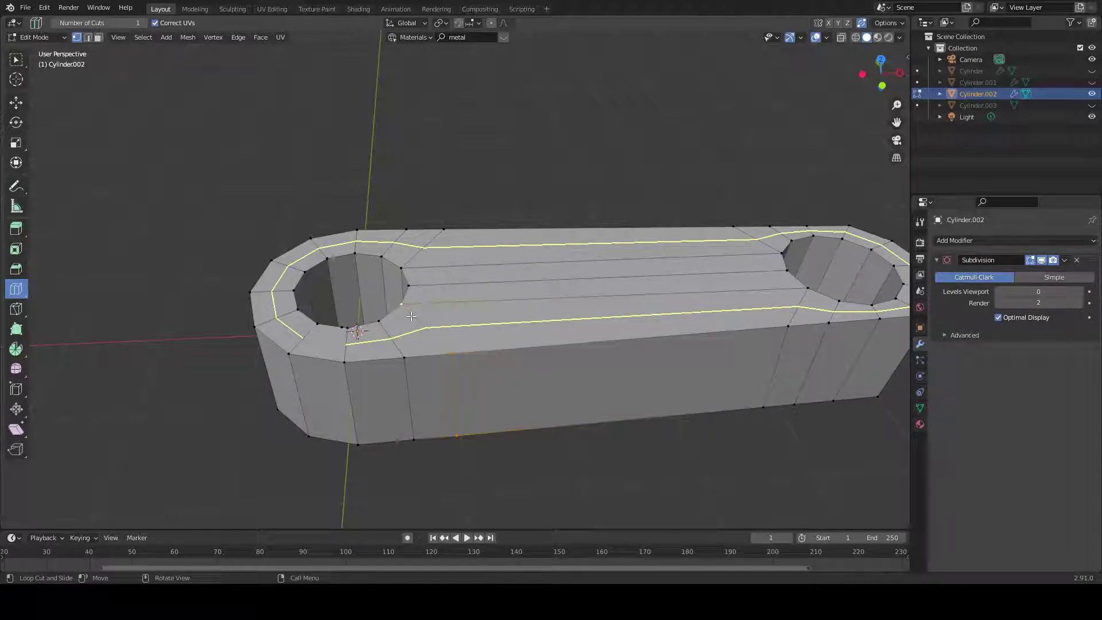
middle_click_drag(36, 415, 422, 375)
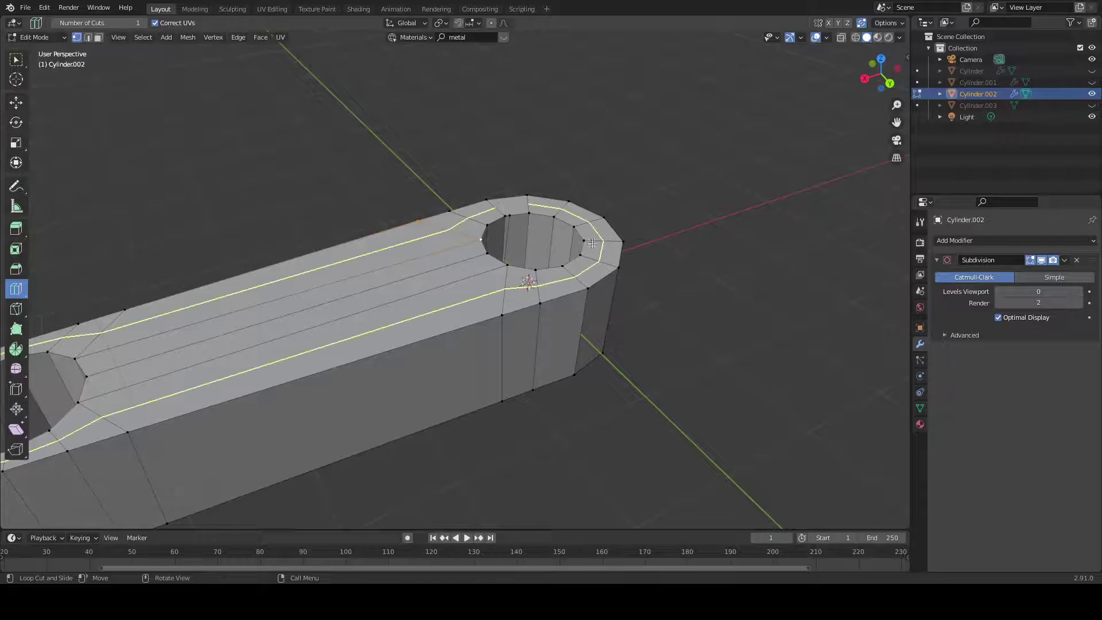
middle_click_drag(564, 249, 519, 302)
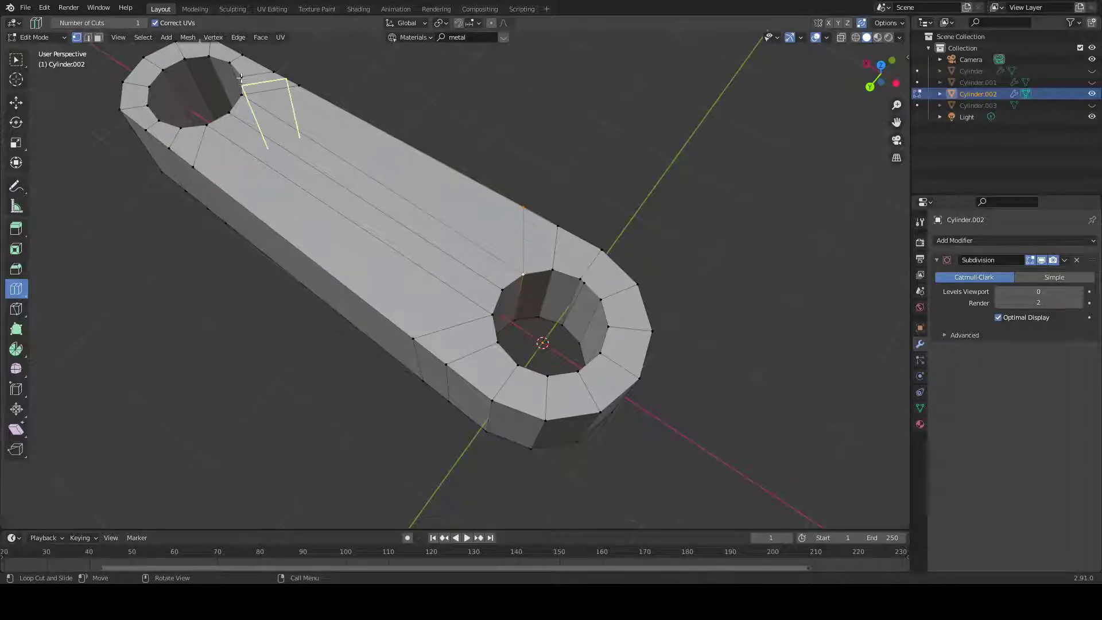
middle_click_drag(190, 315, 482, 482)
scroll(345, 360, "down", 5)
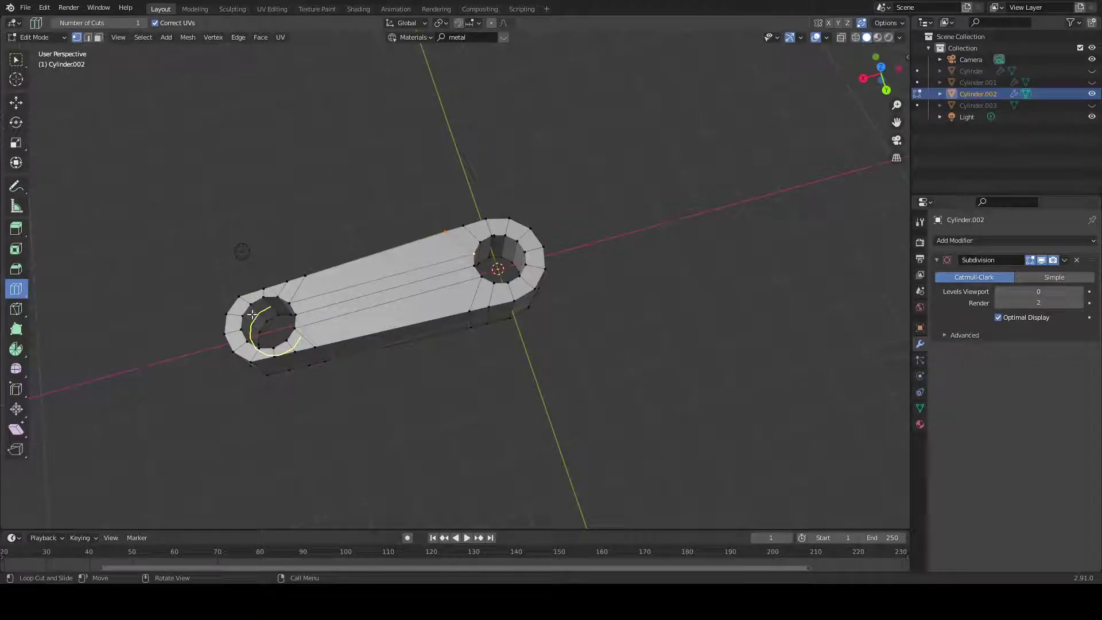
Select the near-duplicate vertices on the wide-end hole's upper rim and scale them to 0 so they merge.
left_click(17, 60)
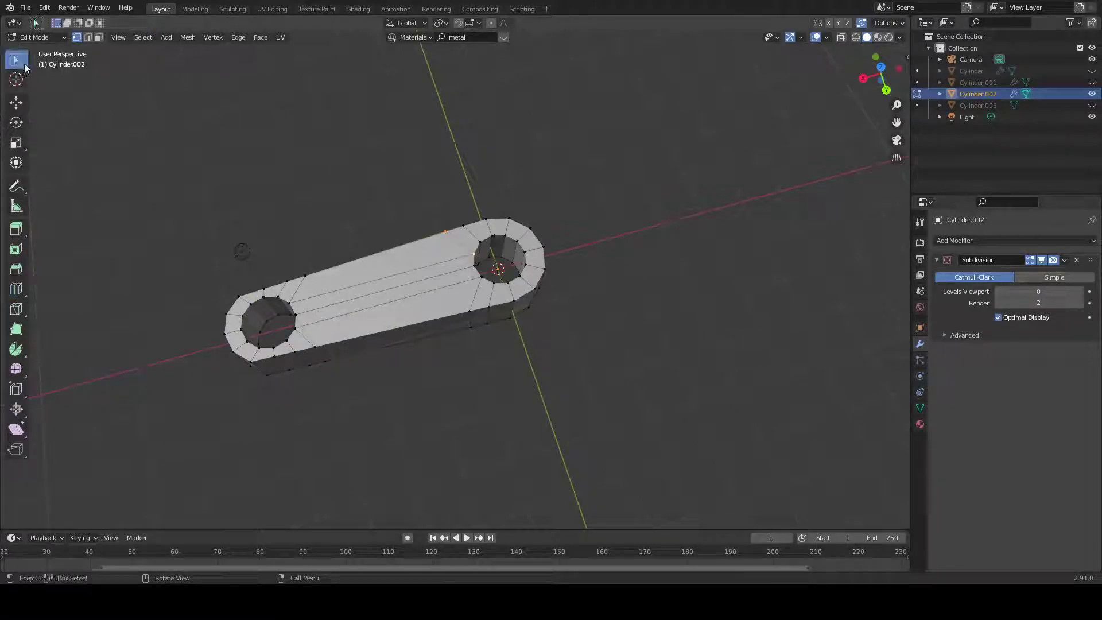
scroll(683, 347, "up", 7)
middle_click_drag(775, 362, 689, 354)
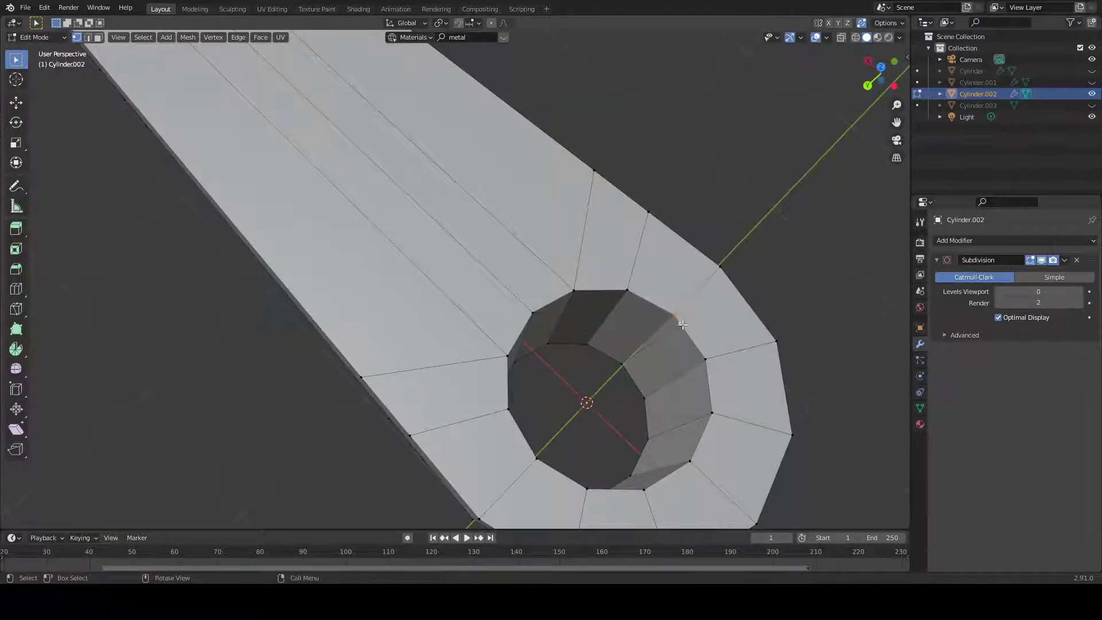
key("s")
key("0")
key("Return")
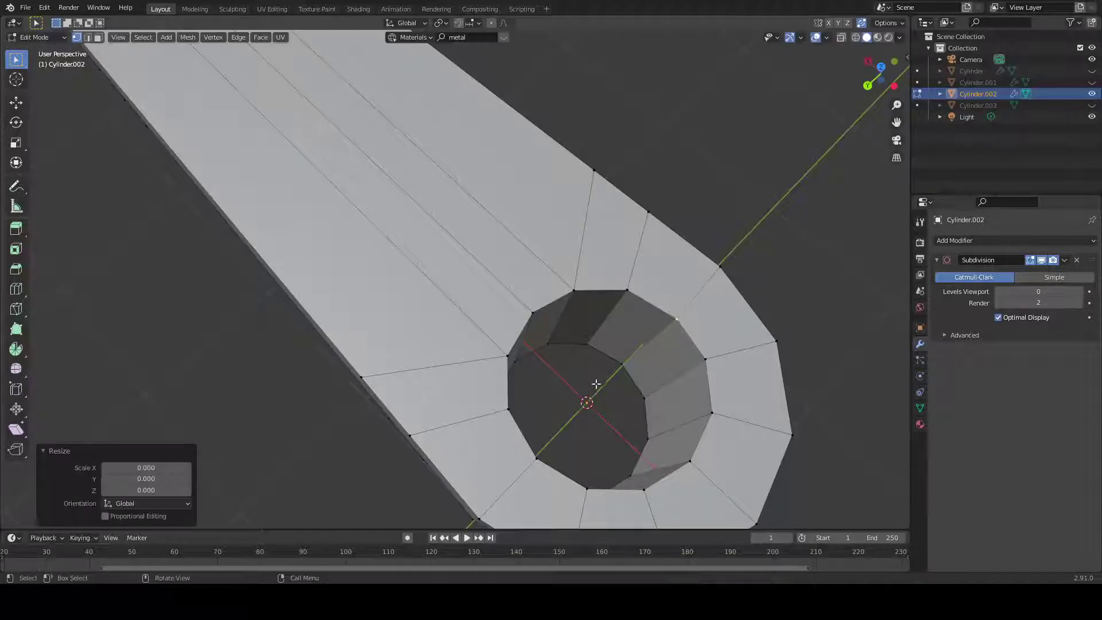
Scale the stray vertices on the wide-end hole's lower rim to 0 and check the loop cut previews around that hole.
scroll(591, 341, "up", 2)
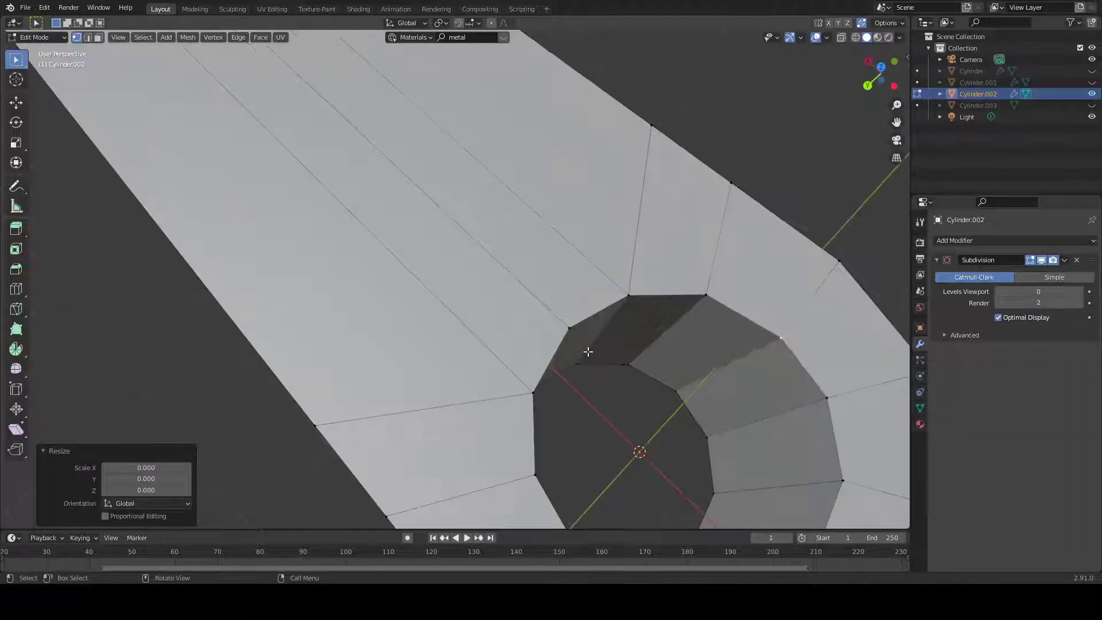
left_click(623, 362)
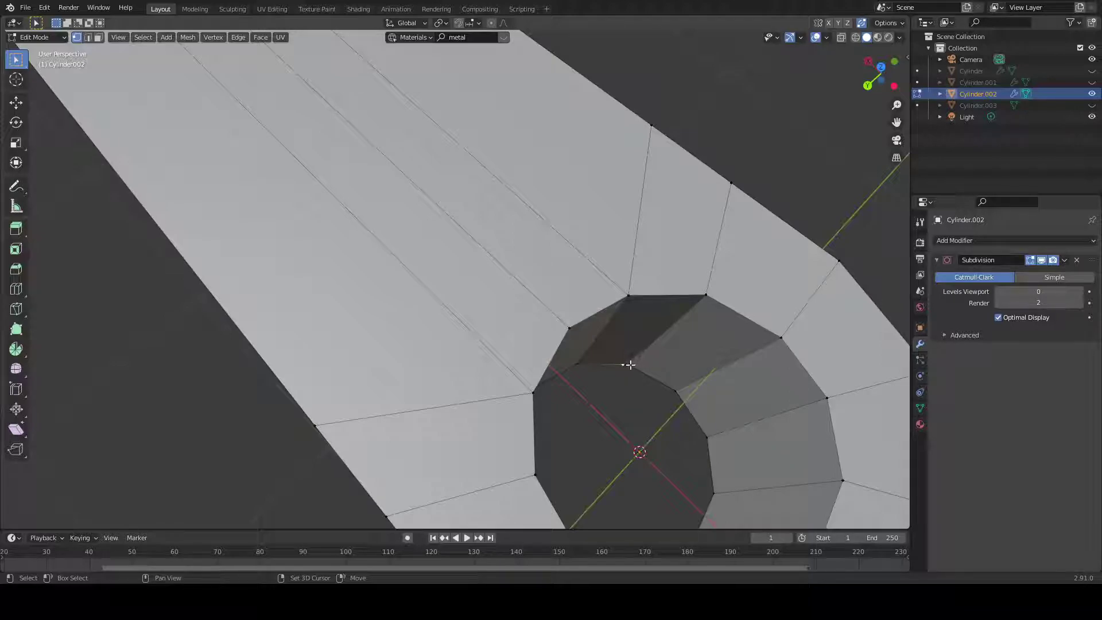
key("s")
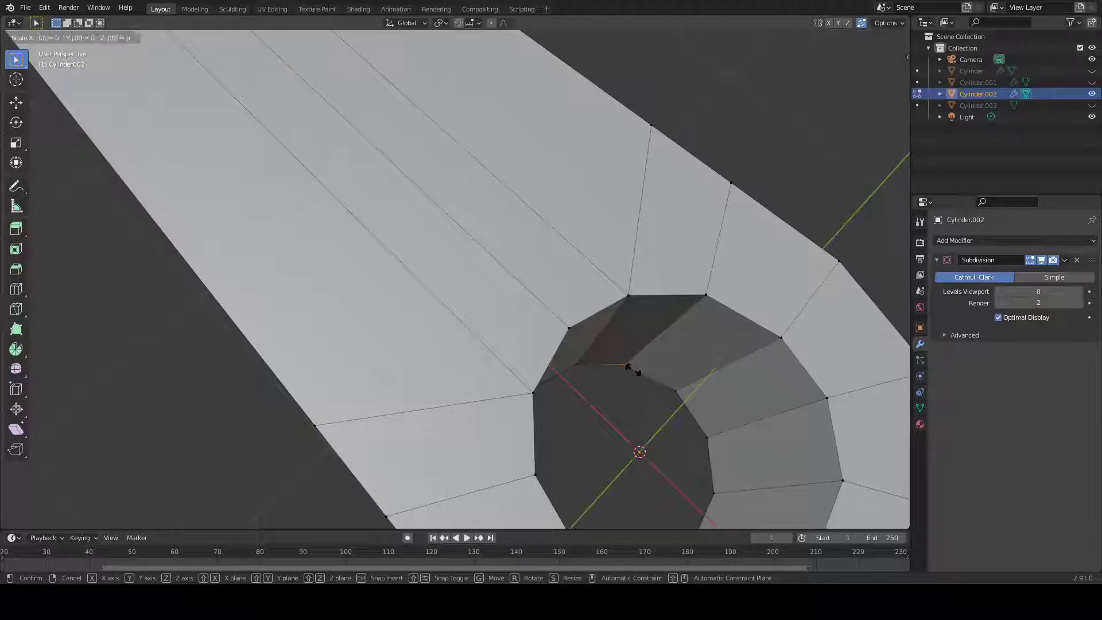
key("Return")
middle_click_drag(637, 414, 391, 321)
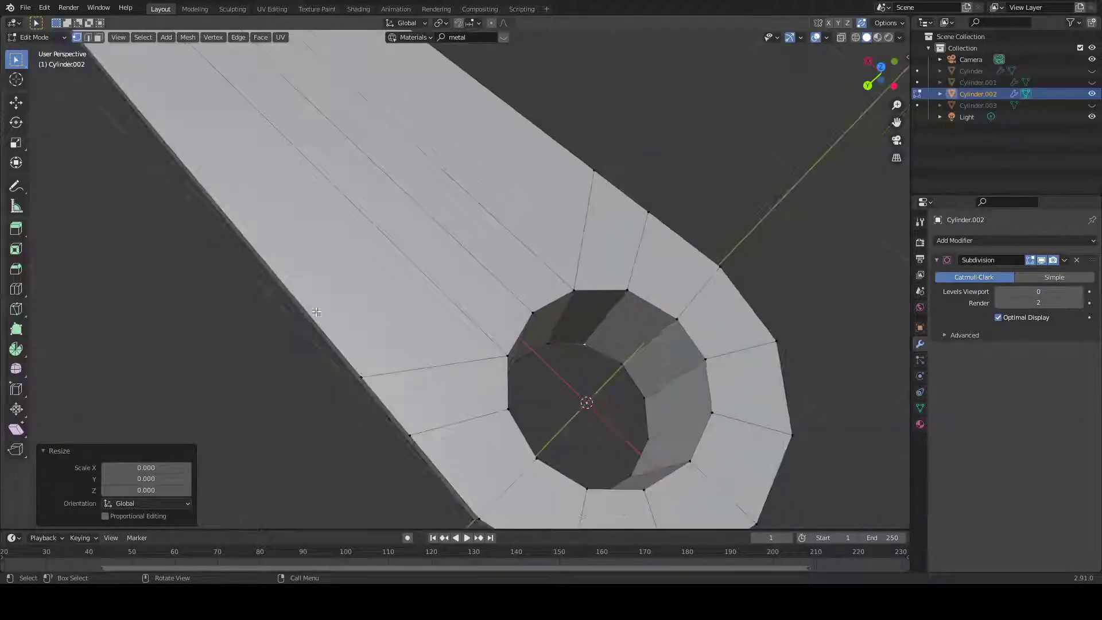
left_click(16, 290)
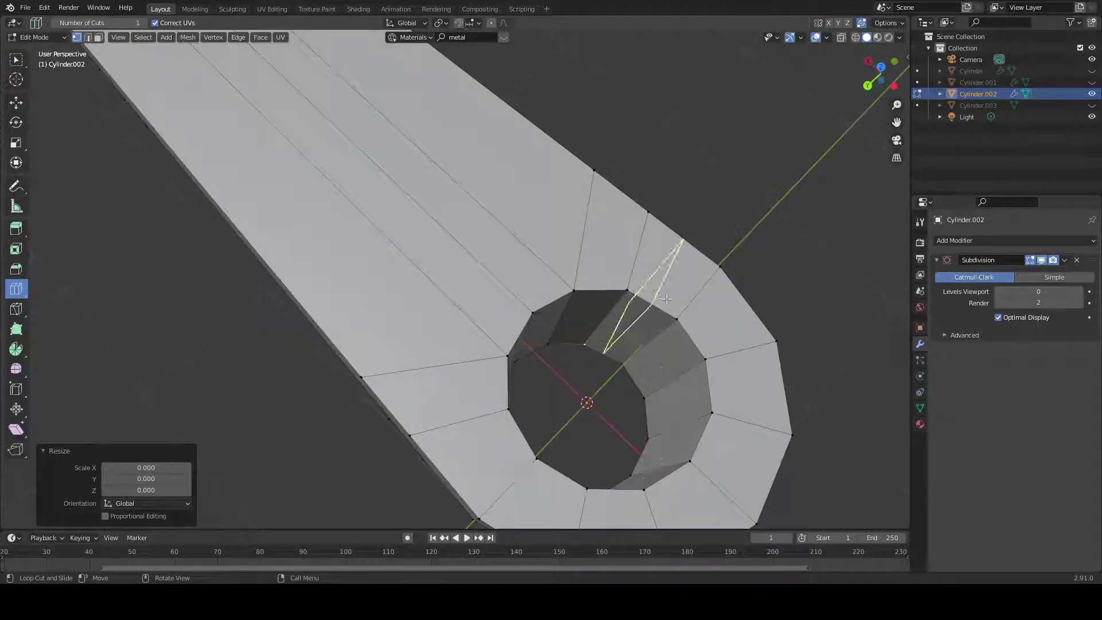
middle_click_drag(516, 276, 655, 272)
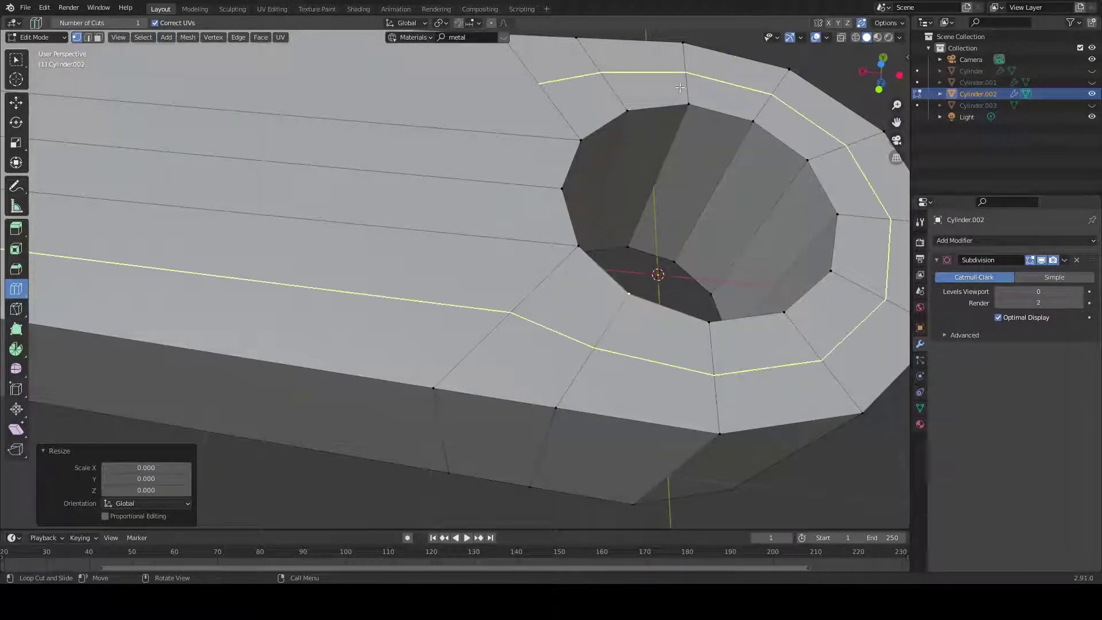
scroll(680, 86, "down", 3)
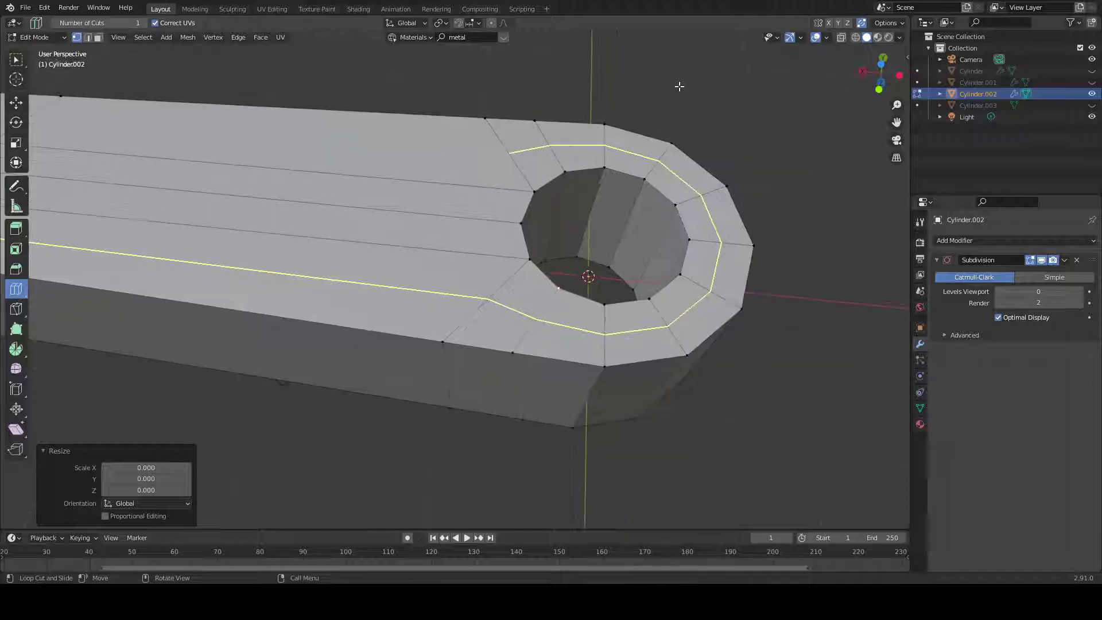
scroll(680, 86, "down", 2)
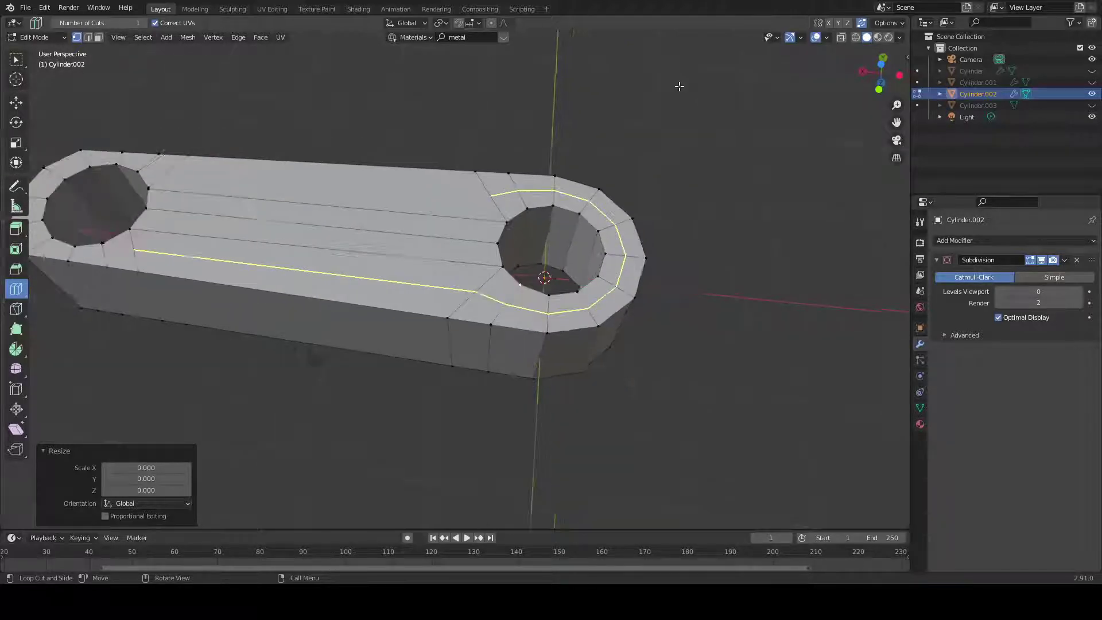
Merge the near-duplicate vertices on the narrow-end hole's rim, on the back-edge side facing the arm, by scaling them to 0.
left_click(15, 60)
middle_click_drag(231, 130, 455, 131)
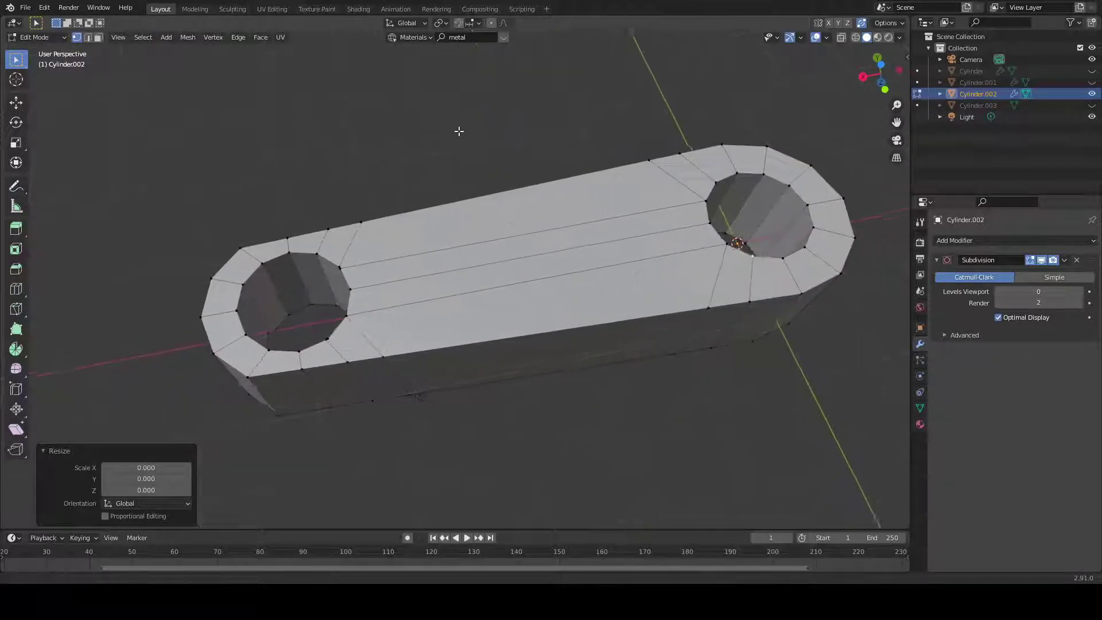
scroll(354, 251, "up", 6)
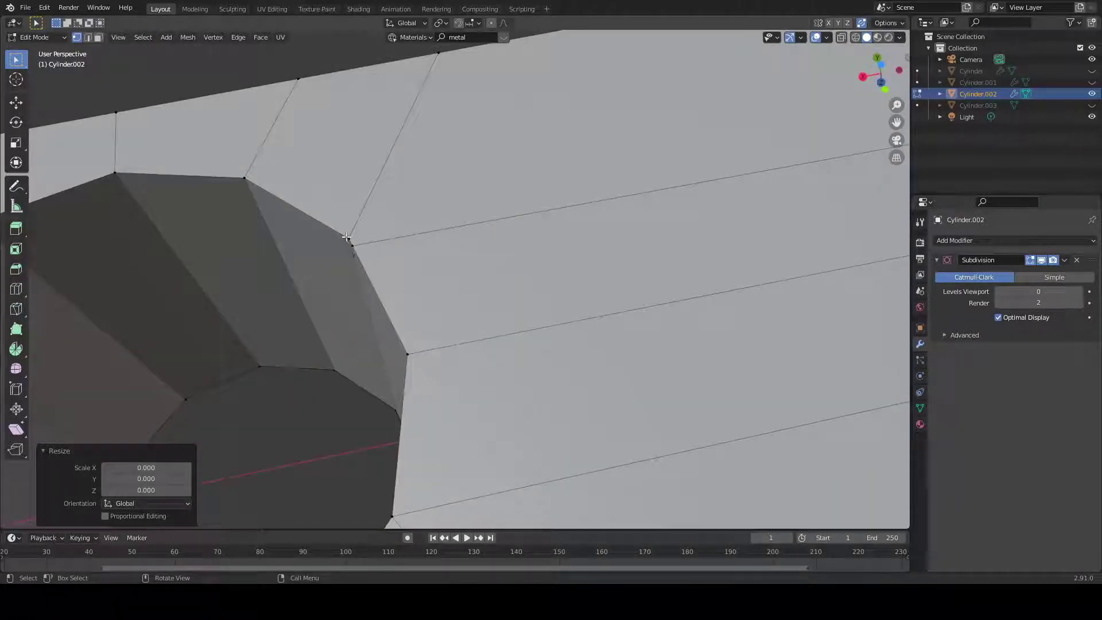
left_click(349, 236)
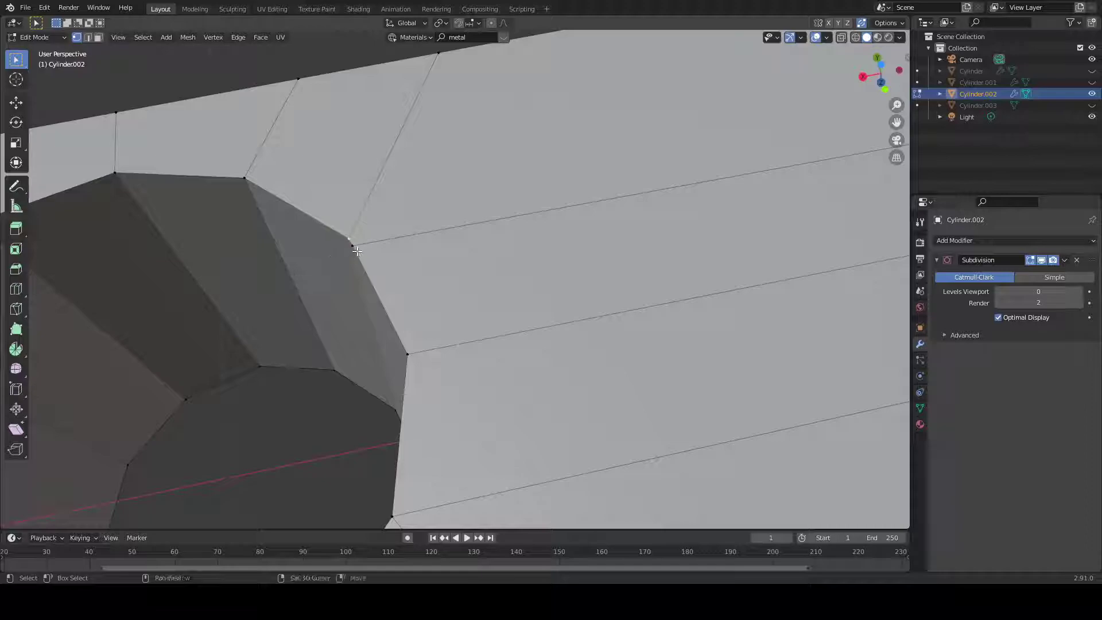
key("s")
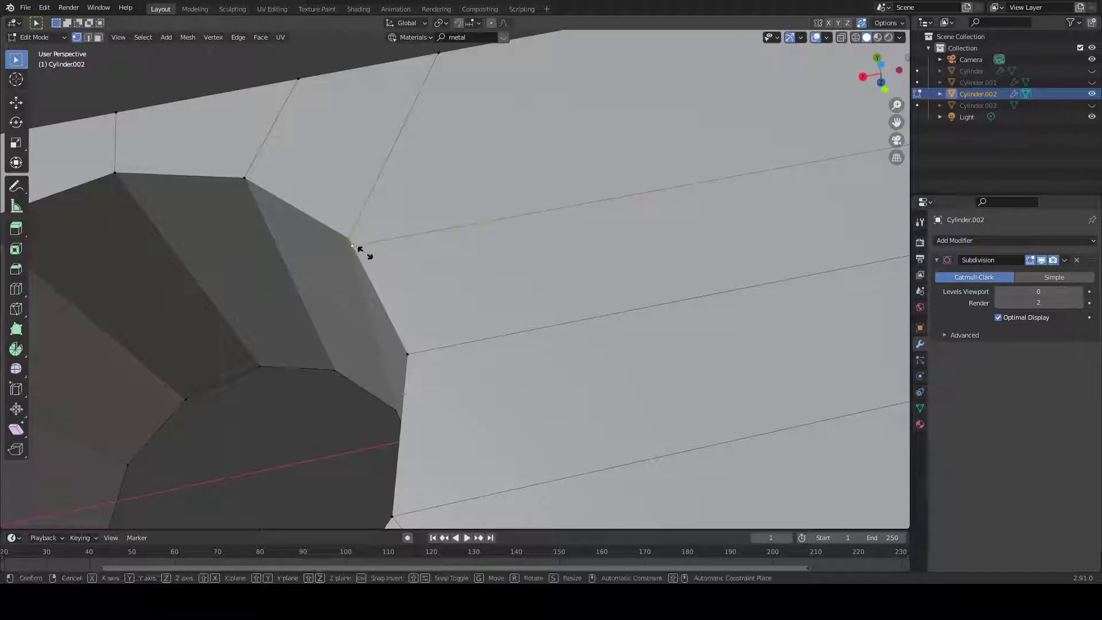
key("0")
key("Return")
scroll(367, 287, "down", 5)
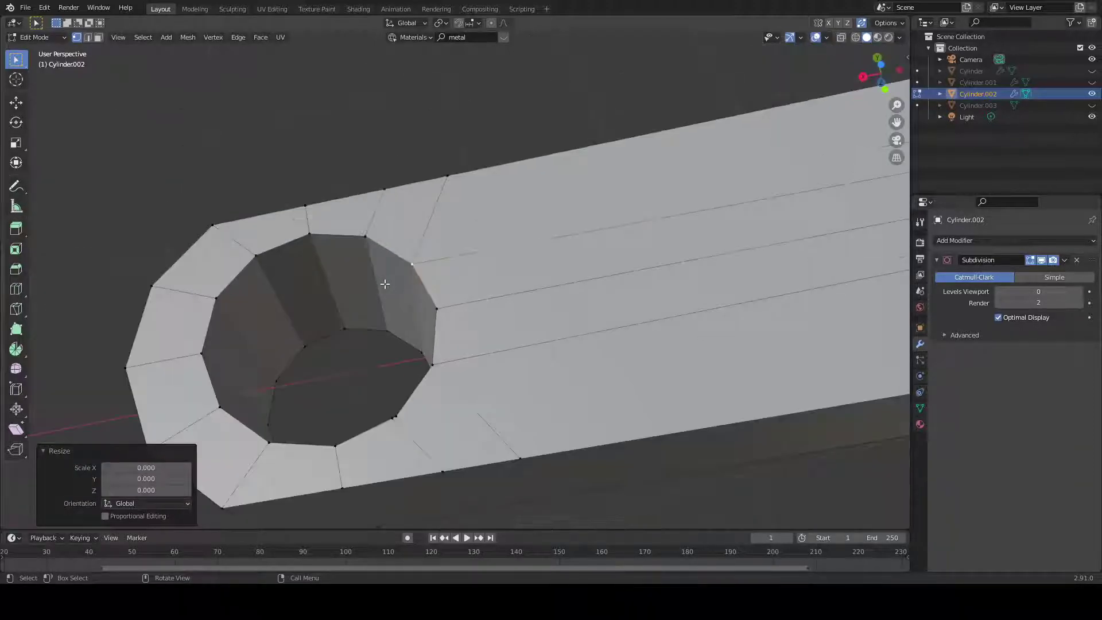
Merge the near-duplicate vertex pair on the front-edge side of the narrow-end hole's rim by scaling it to 0.
left_click(392, 416)
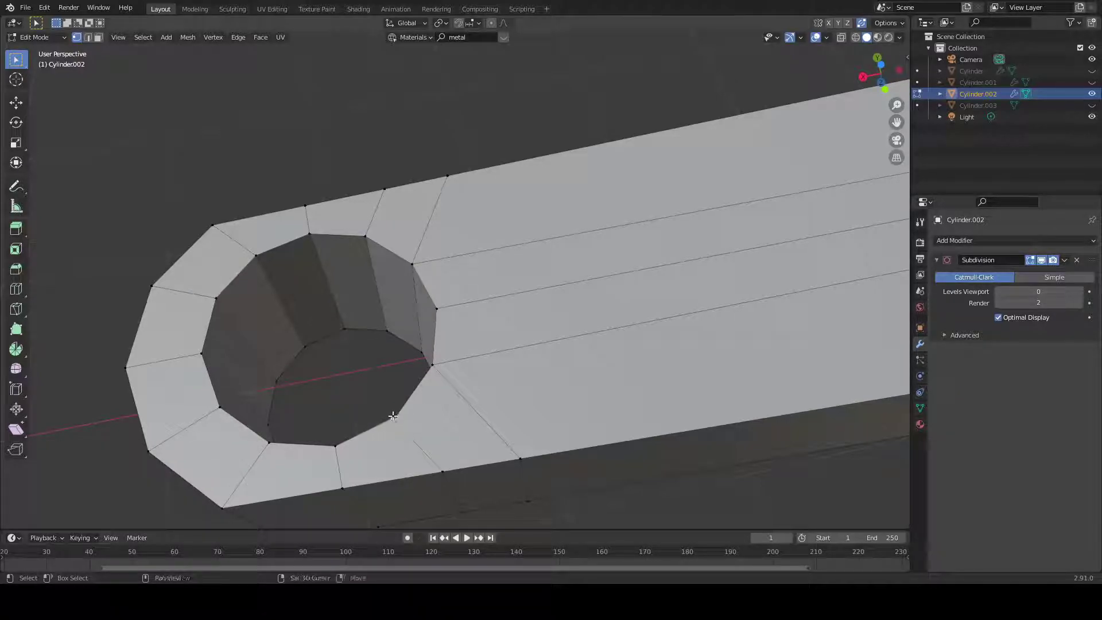
left_click(397, 417, "shift")
key("s")
key("0")
key("Return")
middle_click_drag(345, 383, 133, 153)
Check the loop cut previews across the arm's faces and side wall, and set the Subdivision viewport level to 3.
left_click(16, 289)
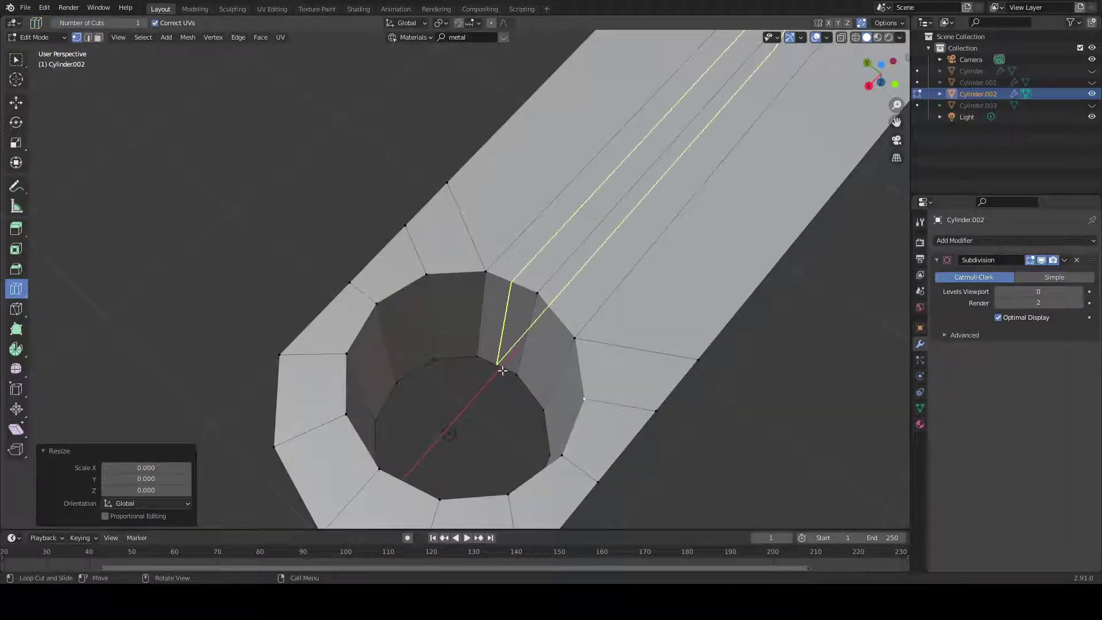
scroll(476, 348, "down", 3)
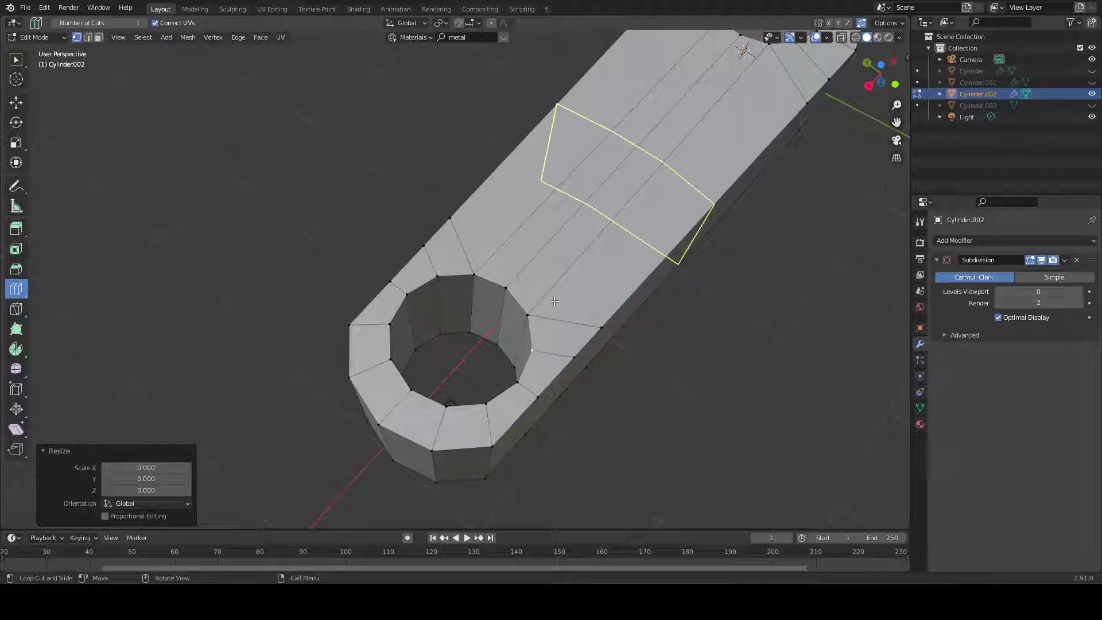
middle_click_drag(861, 298, 678, 286)
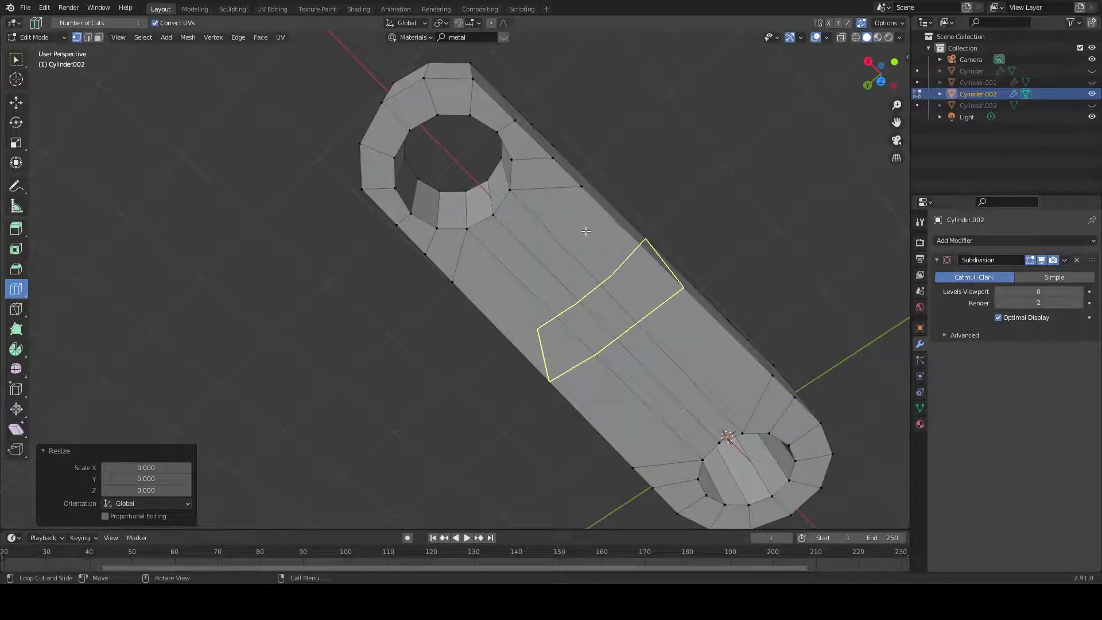
middle_click_drag(359, 381, 335, 502)
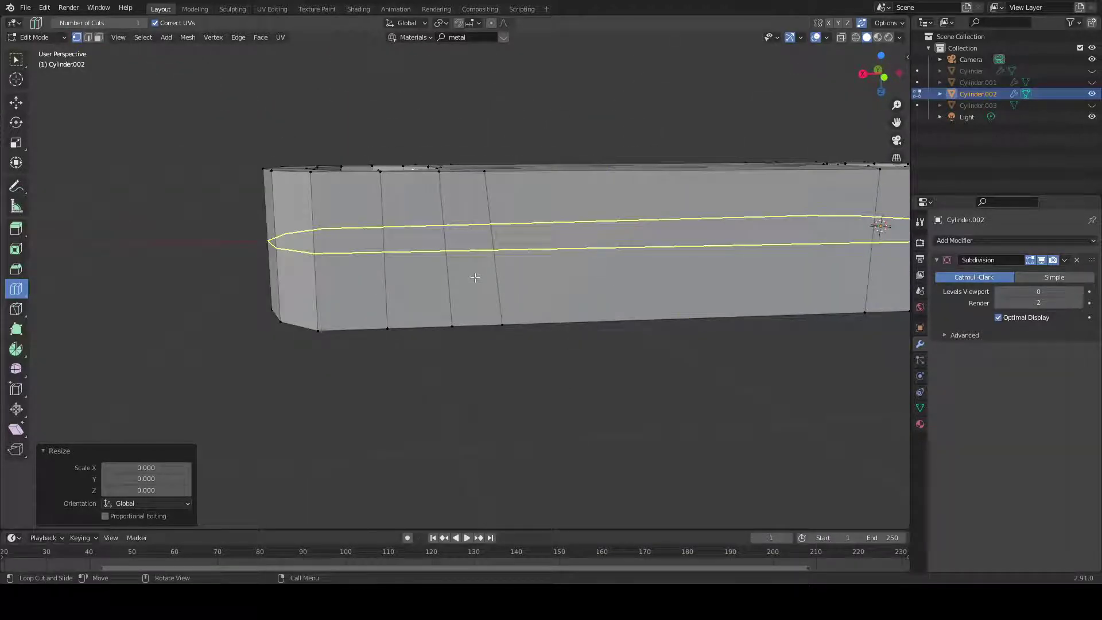
scroll(477, 293, "down", 3)
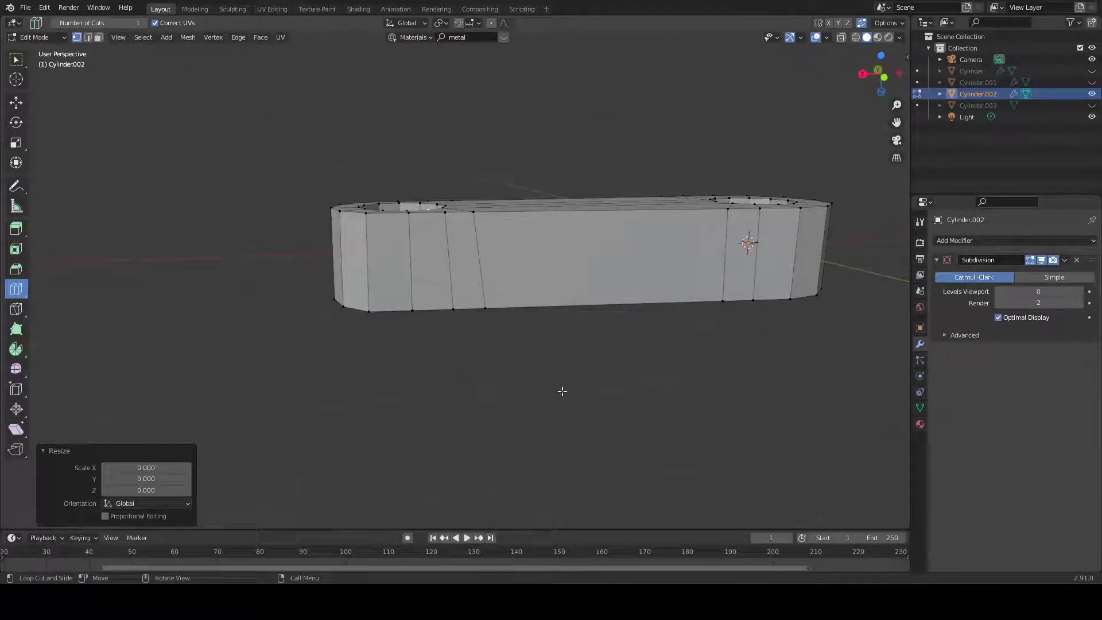
left_click(1080, 293)
left_click(1080, 292)
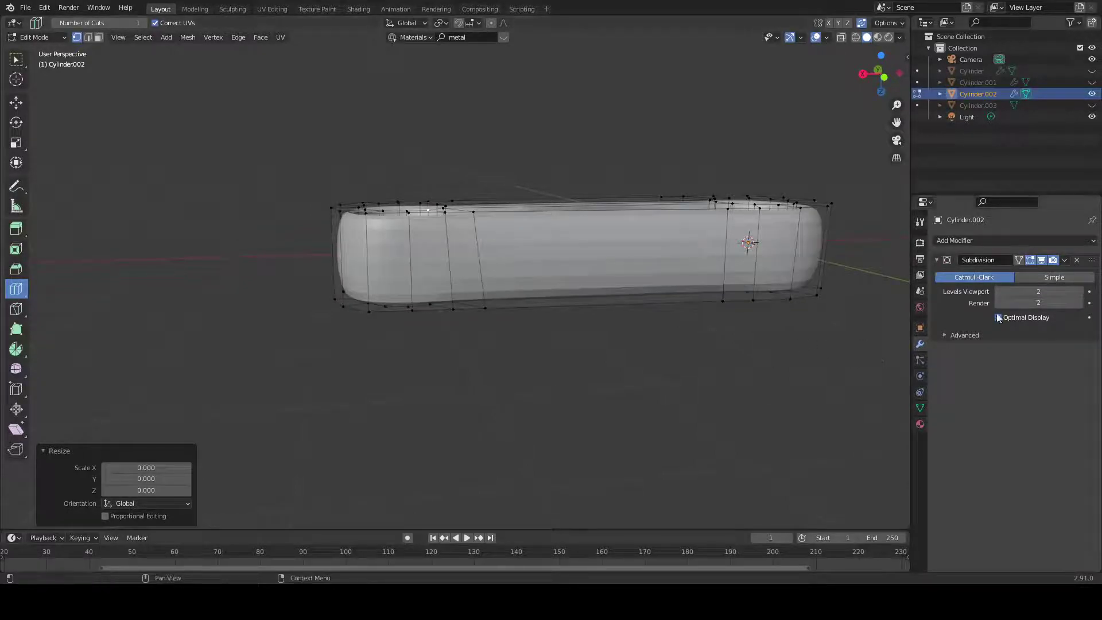
left_click(1080, 292)
middle_click_drag(803, 344, 795, 423)
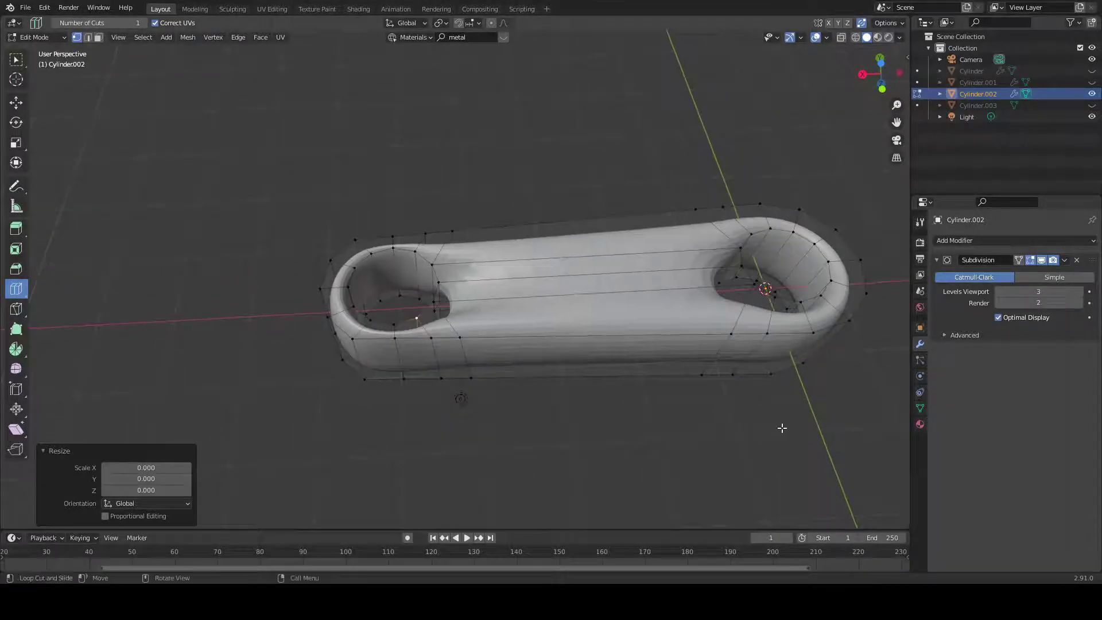
Add crosswise loop cuts slid close to both holes, and a loop inside the narrow-end hole near its upper rim with factor about 0.976.
left_click_drag(587, 316, 451, 321)
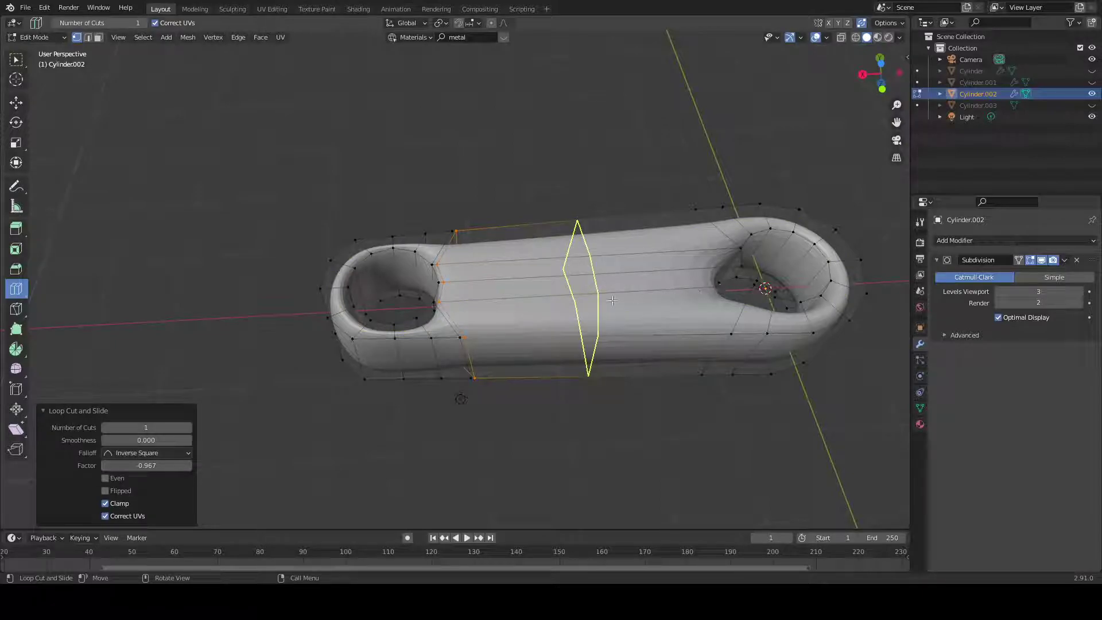
left_click_drag(597, 299, 749, 298)
middle_click_drag(749, 298, 703, 402)
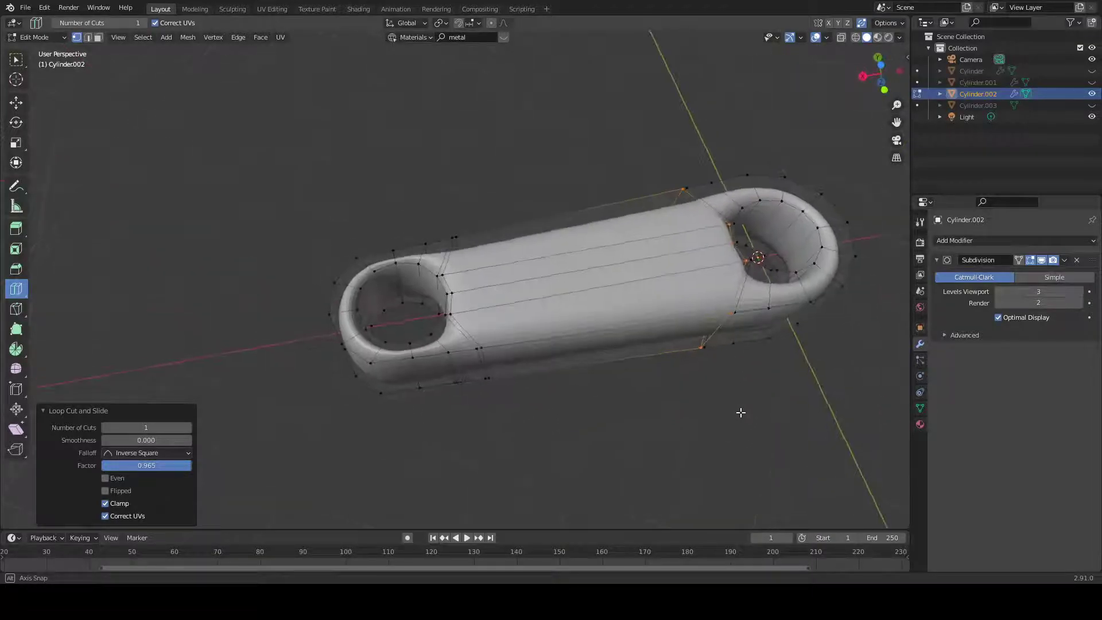
left_click_drag(401, 290, 407, 262)
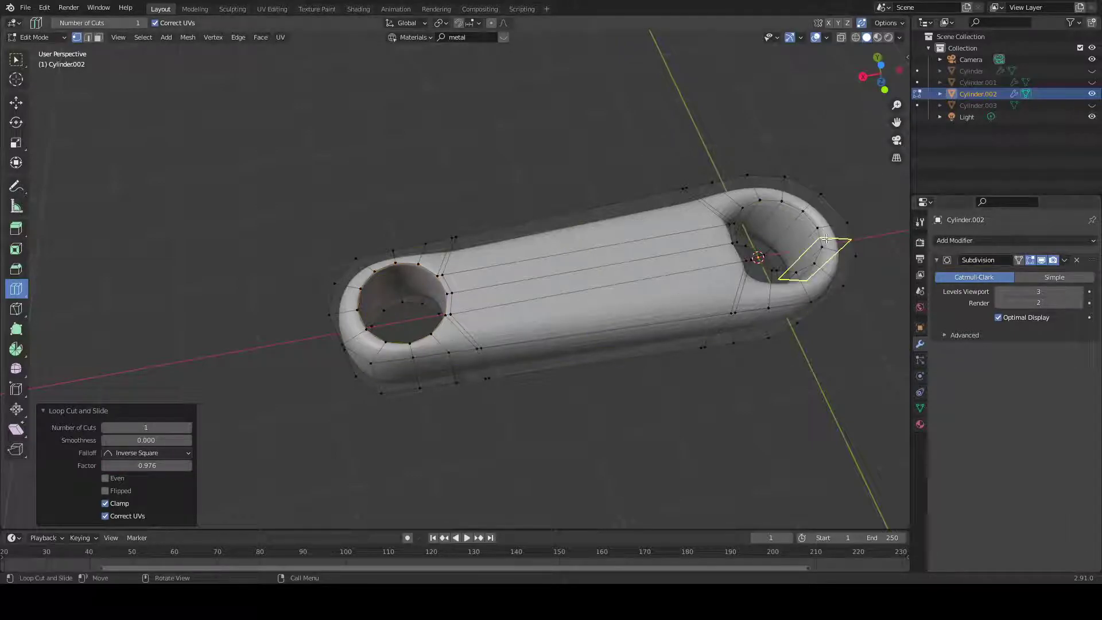
Add loop cuts inside the wide hole near its upper rim (factor about -0.953) and lower rim (about 0.997), and inside the narrow hole near its lower rim.
left_click_drag(812, 235, 835, 214)
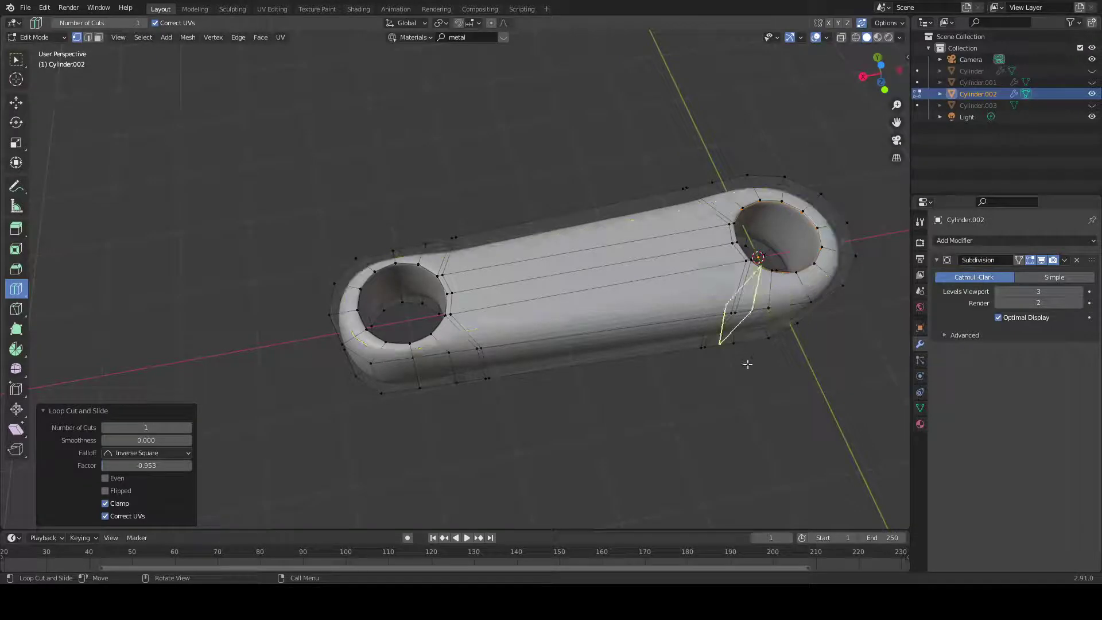
middle_click_drag(631, 415, 562, 171)
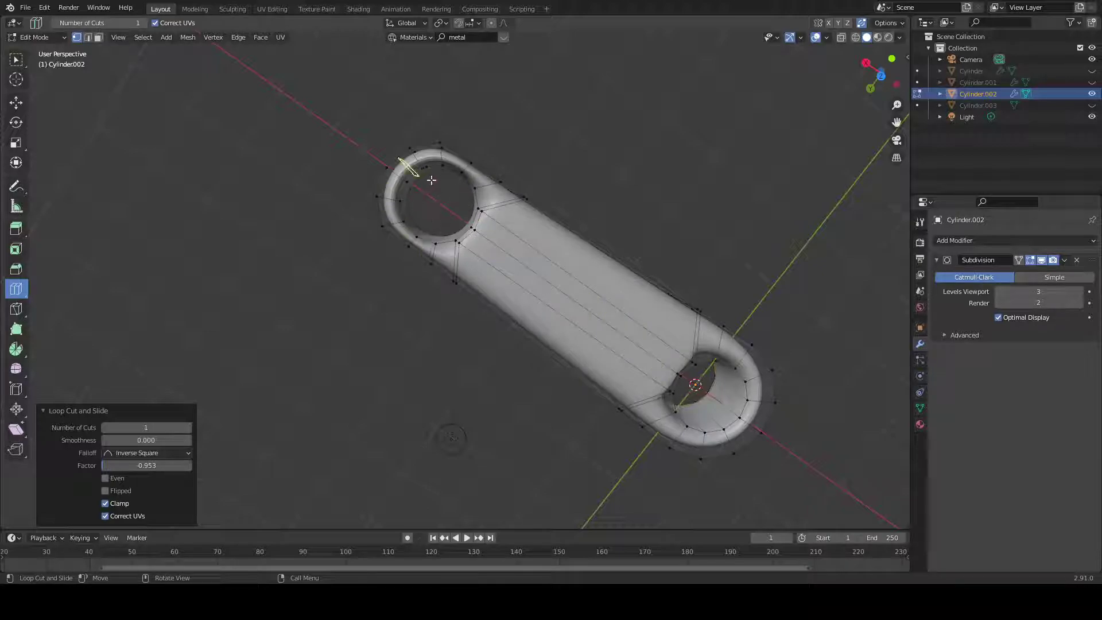
middle_click_drag(569, 133, 523, 138)
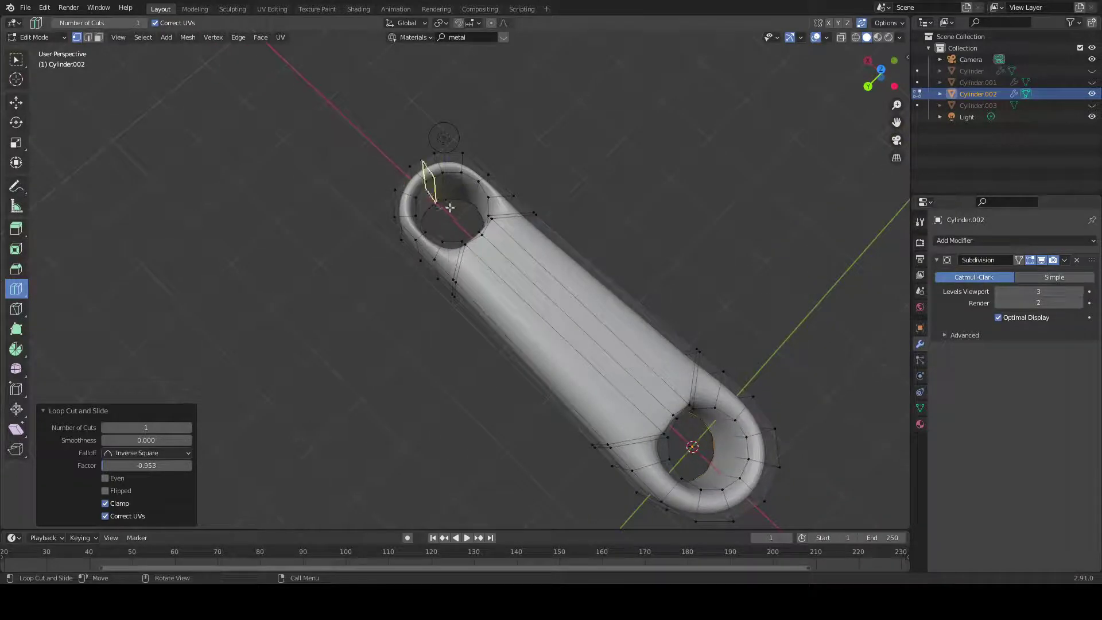
left_click_drag(458, 177, 463, 169)
middle_click_drag(854, 351, 883, 379)
left_click_drag(753, 306, 779, 302)
middle_click_drag(678, 162, 740, 374)
middle_click_drag(792, 106, 704, 239)
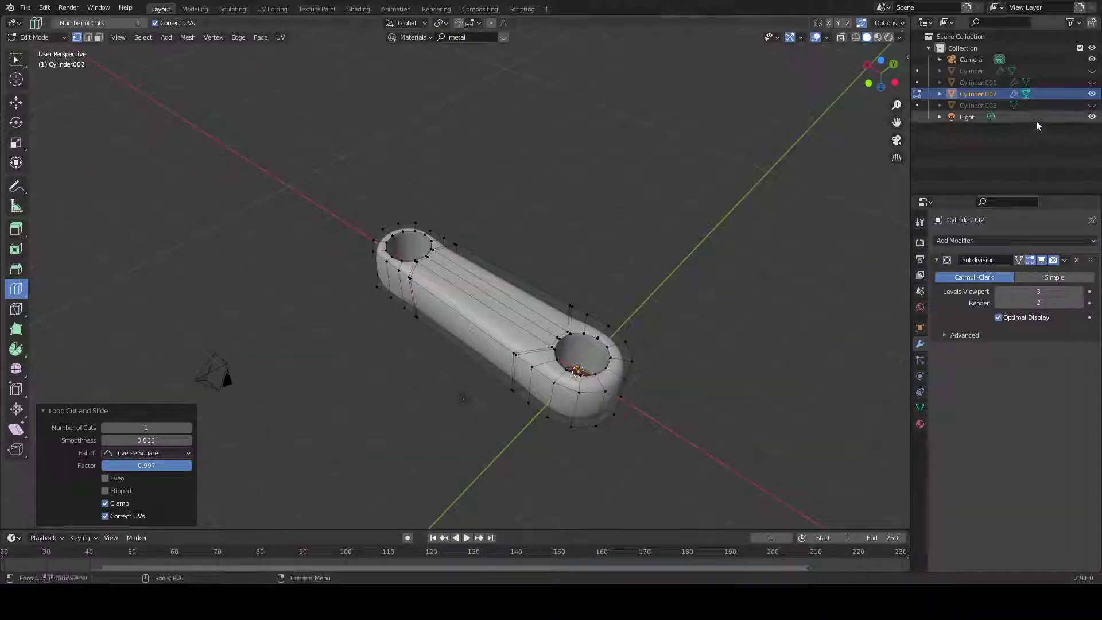
Show the hidden reference arm, Cylinder, to compare it with the edited arm, and hide it again.
left_click(1092, 71)
middle_click_drag(703, 377, 274, 346)
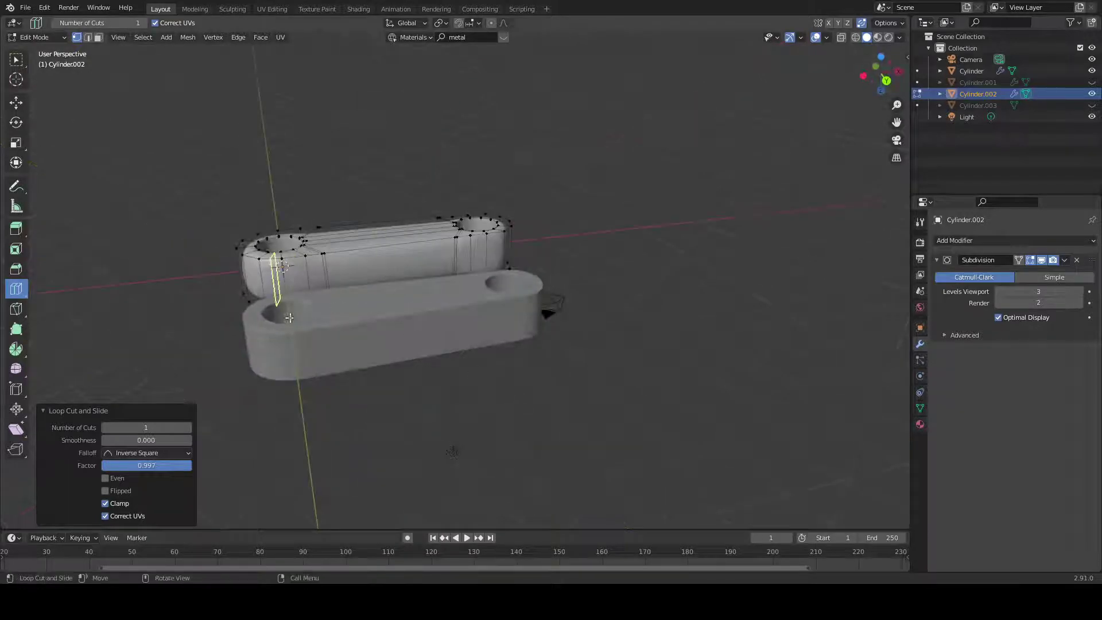
middle_click_drag(412, 343, 455, 408)
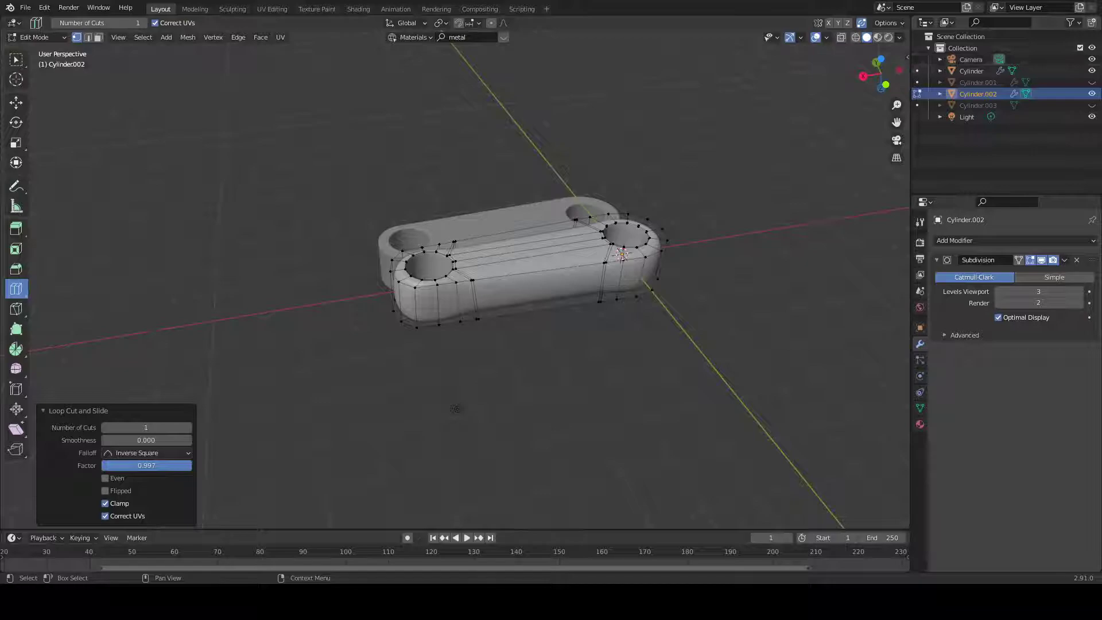
left_click(1092, 71)
Add loop cuts around the outer side wall, one near the upper edge and one near the lower edge with factor about -0.885.
middle_click_drag(769, 287, 528, 282)
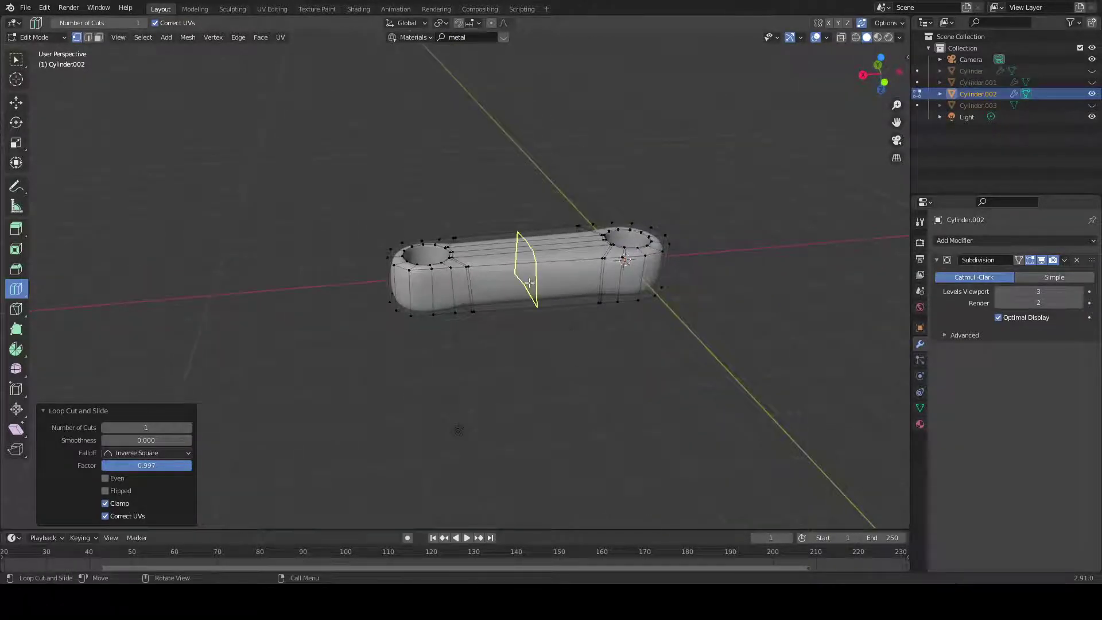
left_click(474, 279)
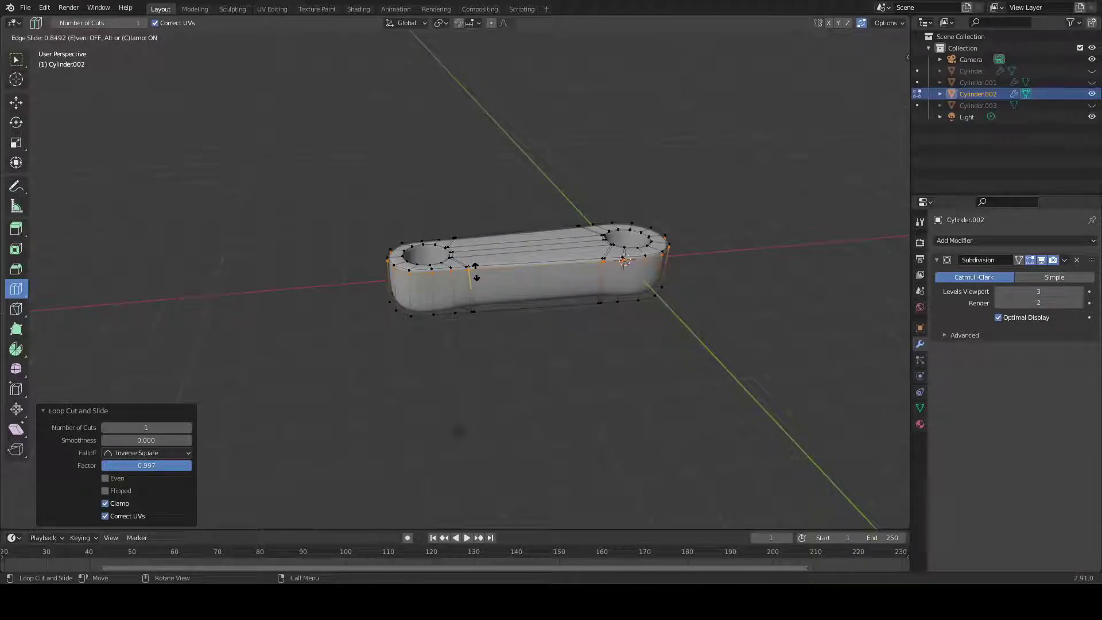
left_click(475, 272)
left_click_drag(488, 295, 488, 304)
middle_click_drag(772, 418, 273, 497)
scroll(600, 416, "up", 3)
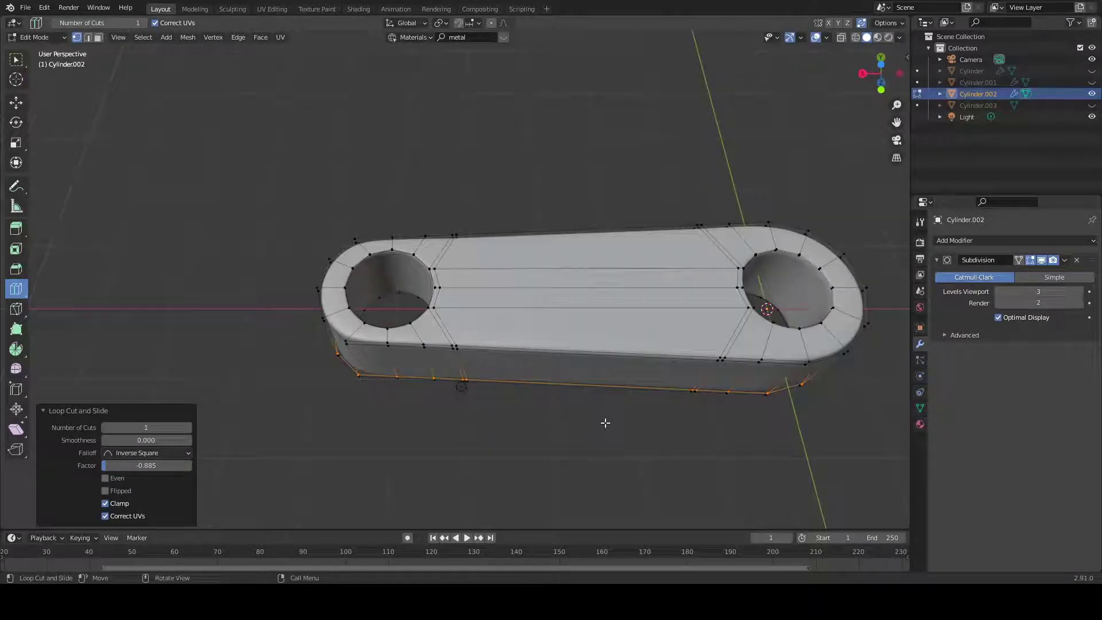
Leave Edit Mode and apply Shade Smooth to the arm.
key("Tab")
right_click(613, 305)
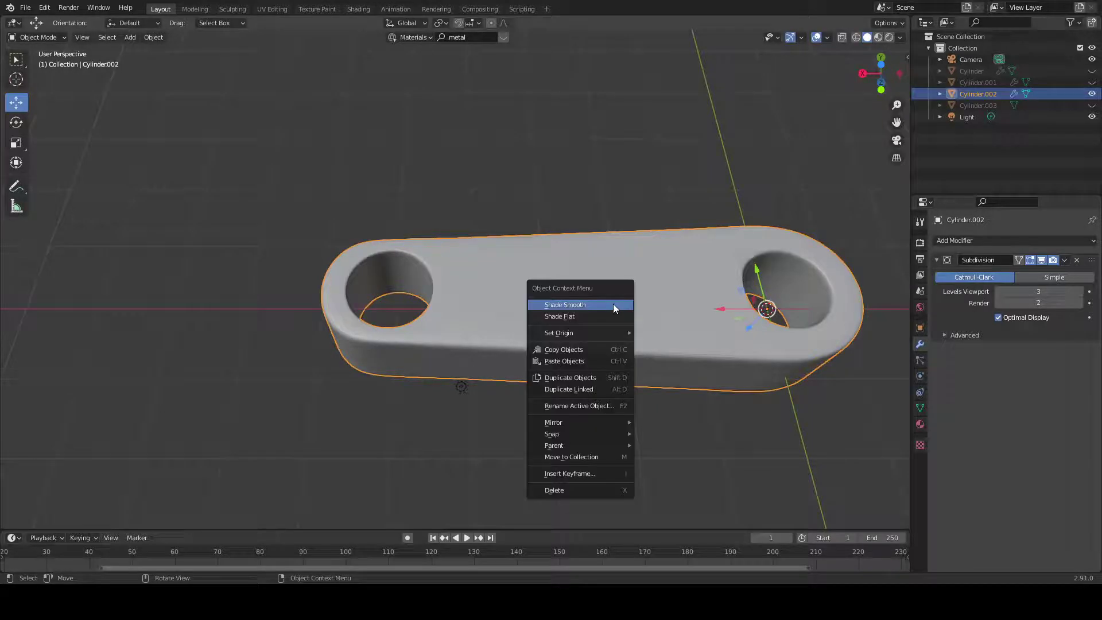
left_click(613, 305)
middle_click_drag(600, 387, 627, 338)
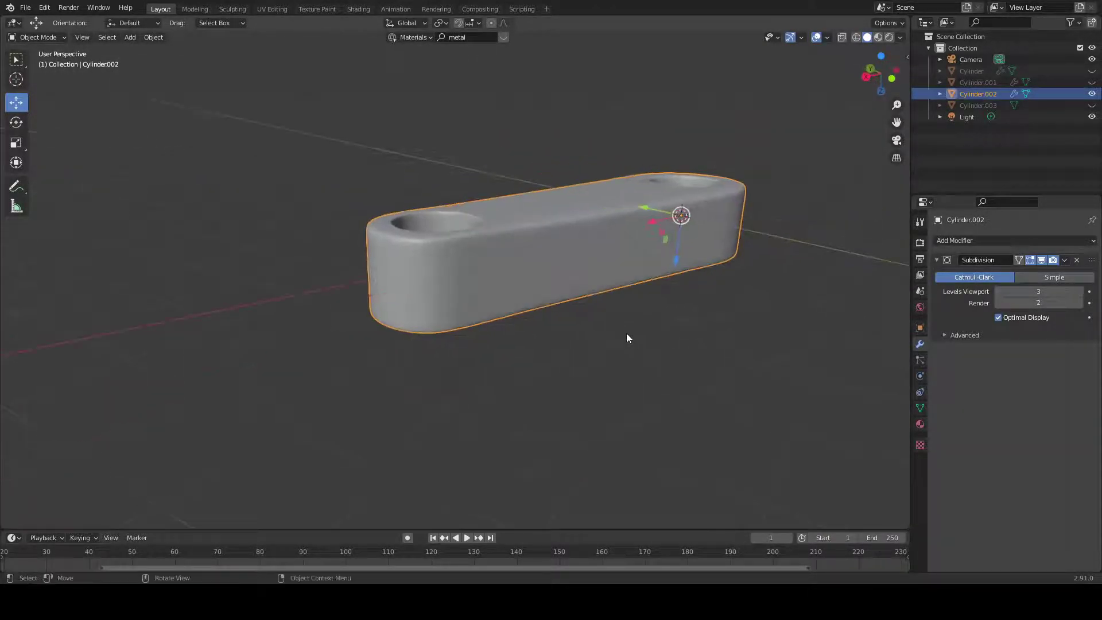
In Edit Mode, select the side-wall edge loop just below the upper outer edge and move it about 0.053 m along Z.
key("Tab")
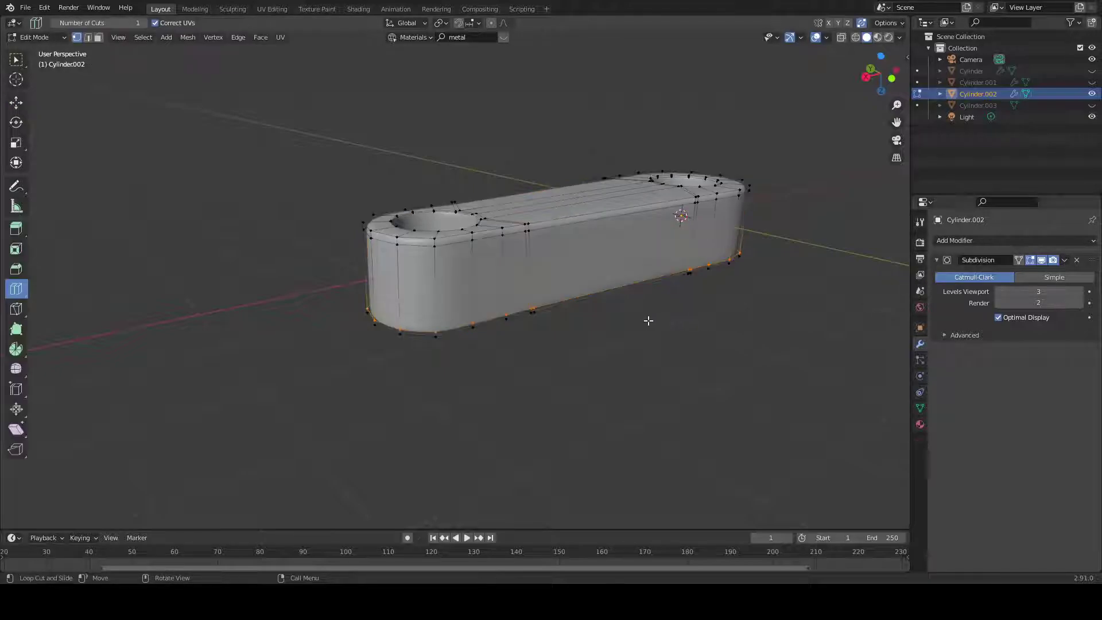
left_click(16, 59)
left_click(451, 242)
left_click(87, 38)
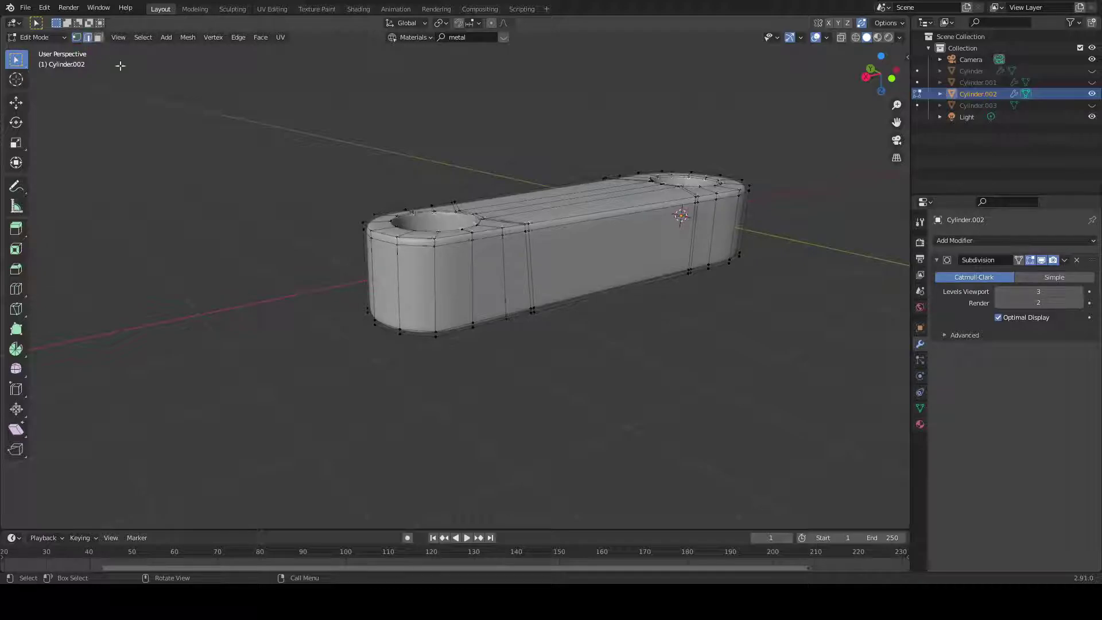
left_click(448, 244, "alt")
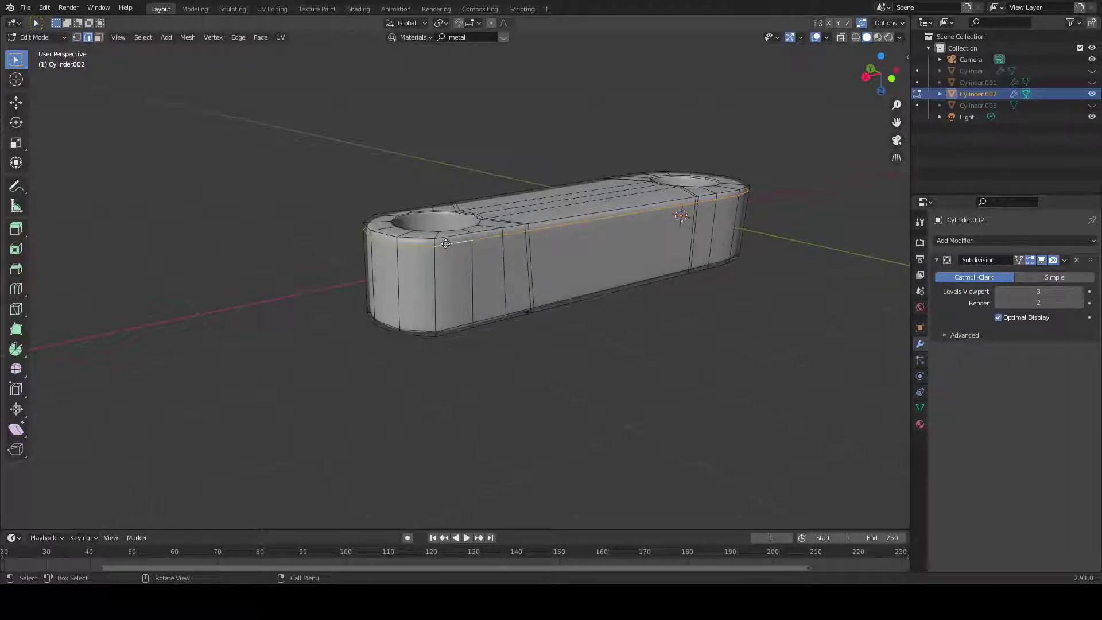
key("g")
key("z")
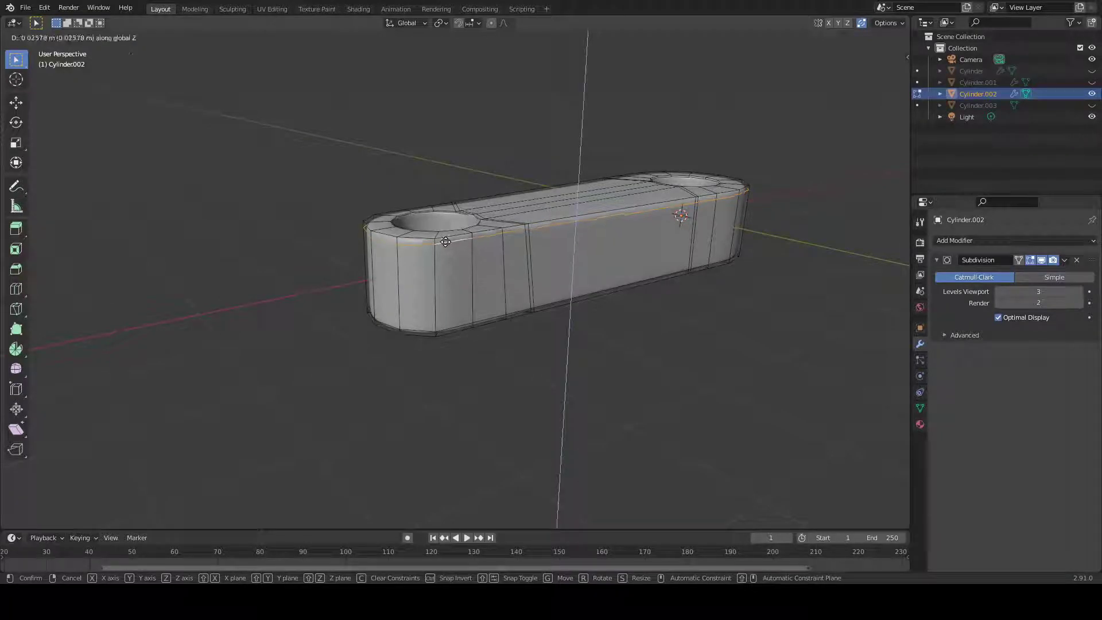
left_click(448, 247)
Add a loop cut on the top face slid close to the hole rims with factor about 0.865, and a matching one on the underside.
middle_click_drag(487, 344, 445, 399)
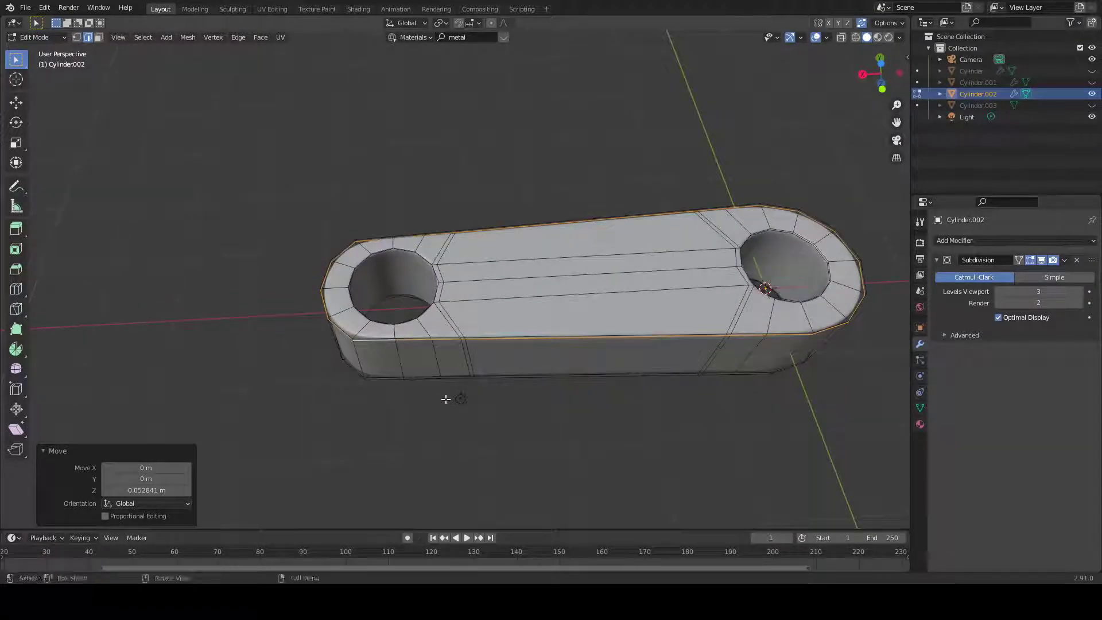
left_click(16, 290)
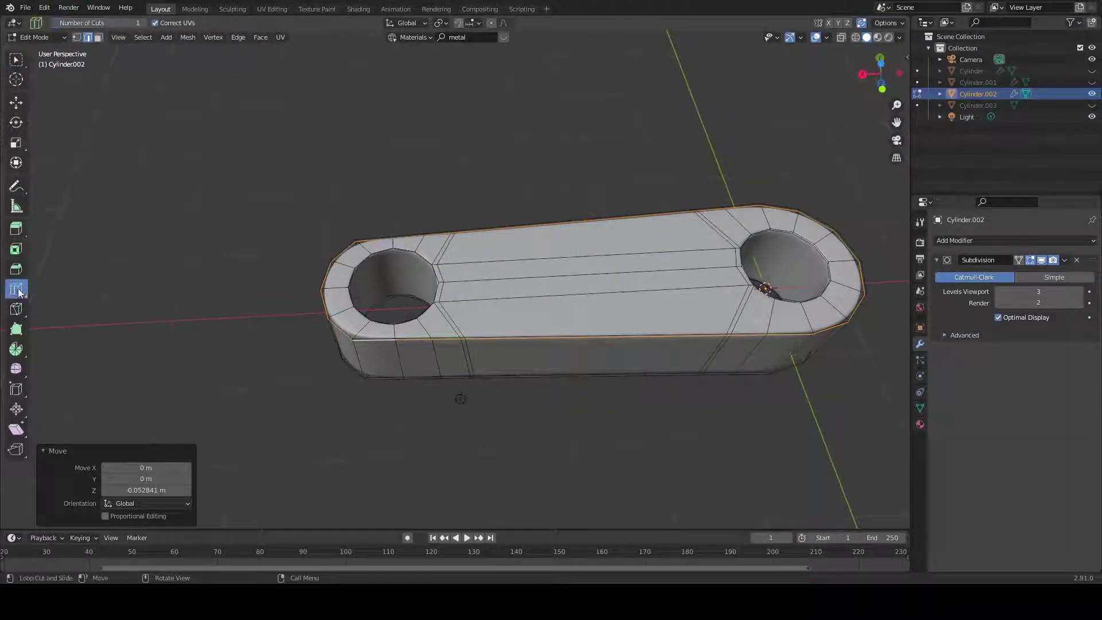
left_click_drag(437, 255, 436, 270)
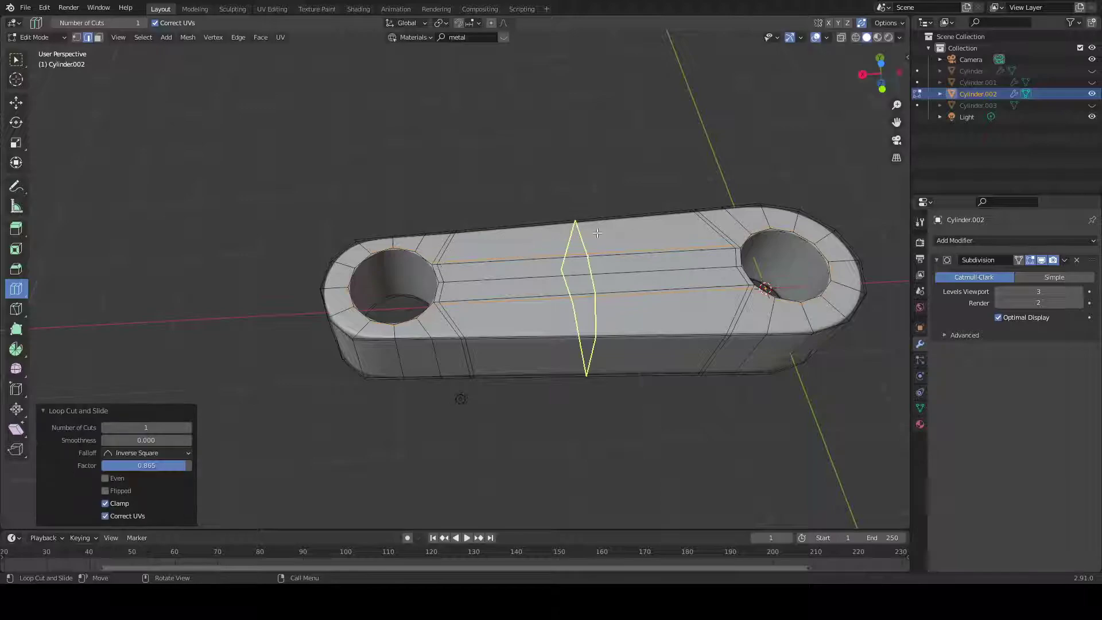
middle_click_drag(723, 460, 694, 224)
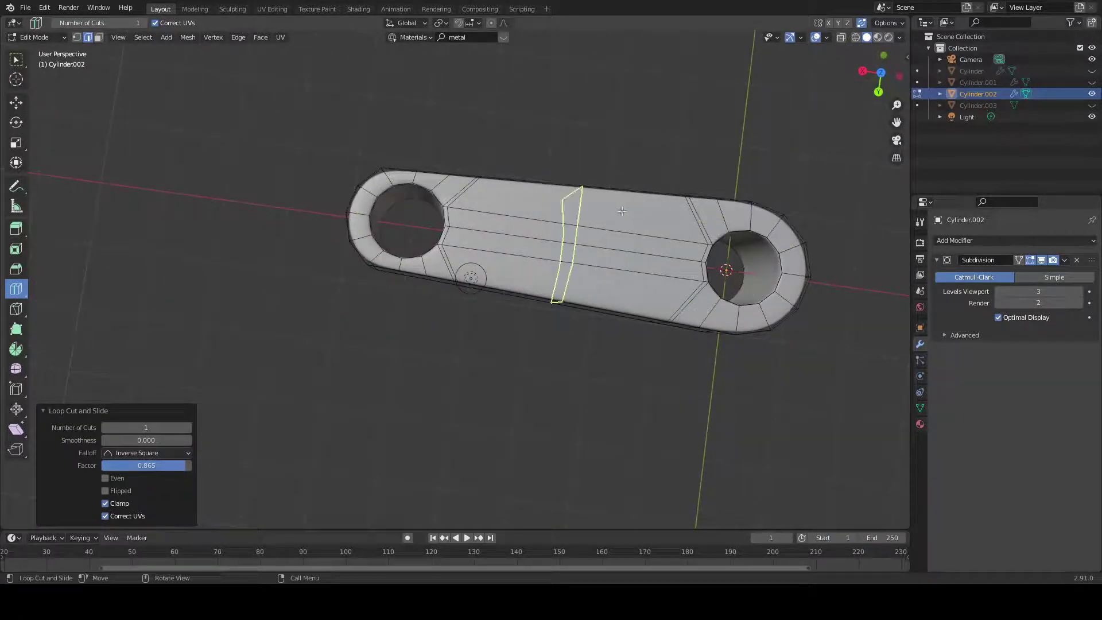
left_click_drag(678, 217, 666, 251)
scroll(503, 405, "up", 5)
middle_click_drag(536, 406, 553, 226)
scroll(553, 227, "down", 5)
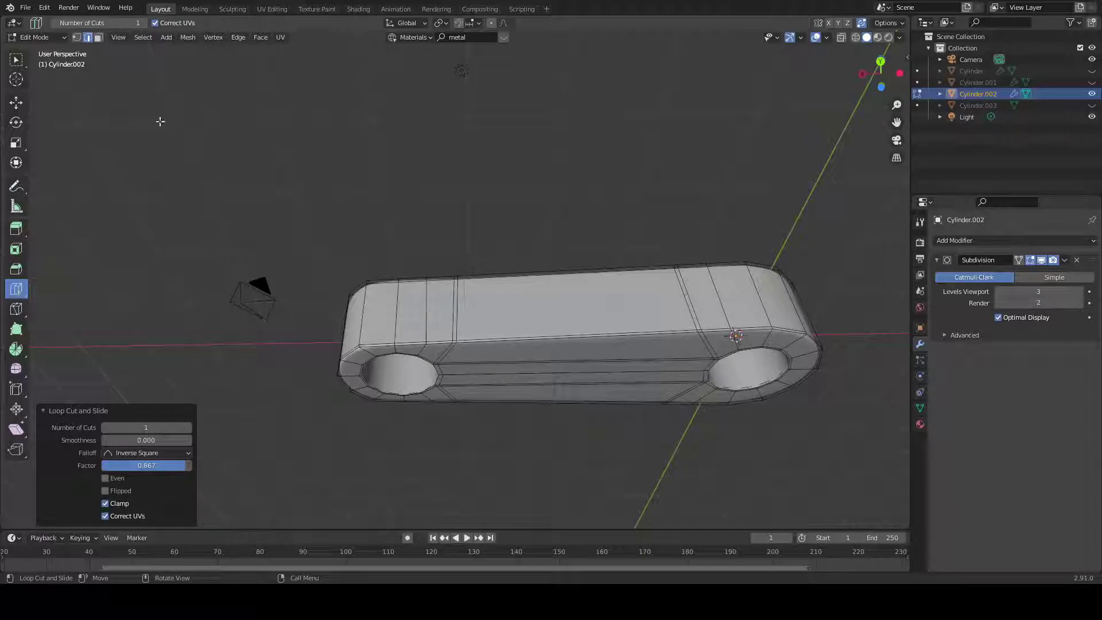
Return to Object Mode and compare the arm's smoothing by lowering the Subdivision viewport level to 1 and restoring it to 3.
left_click(16, 60)
middle_click_drag(278, 201, 282, 331)
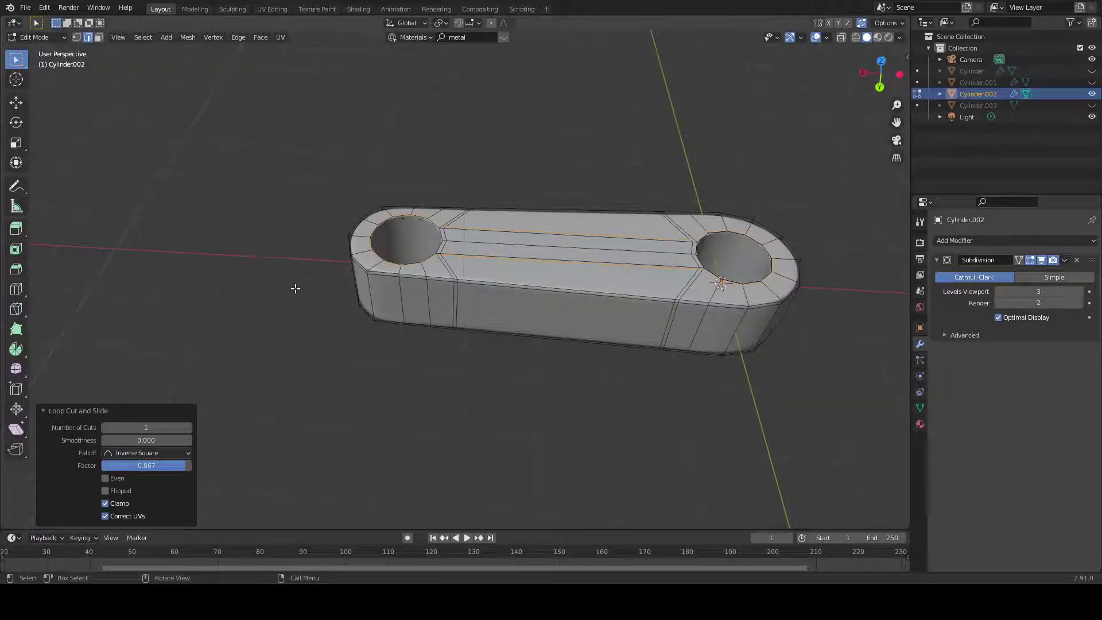
key("Tab")
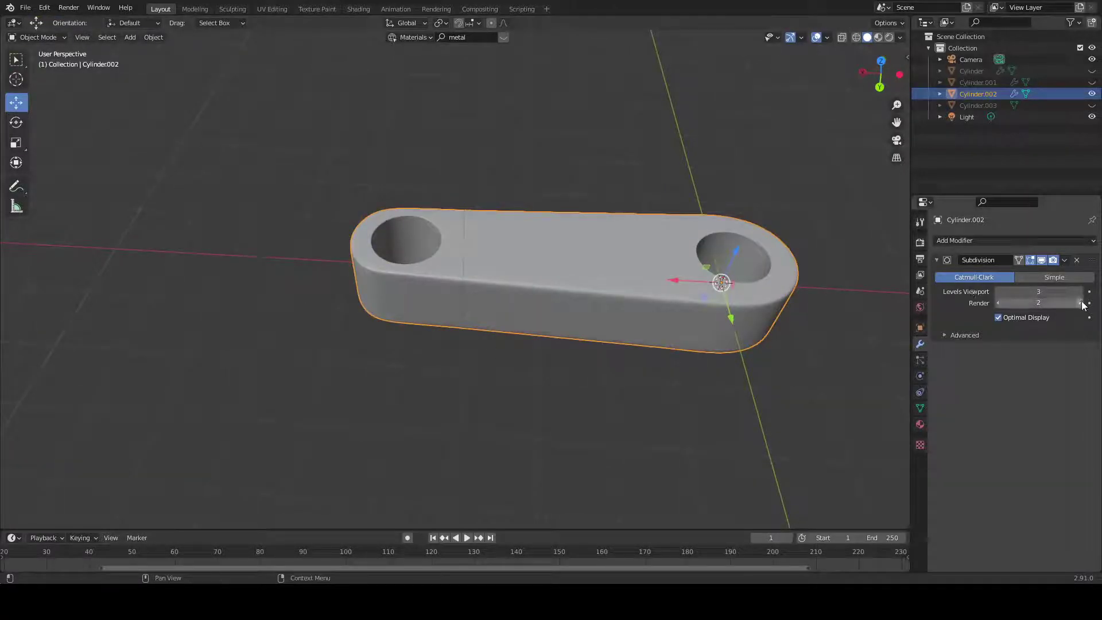
left_click_drag(1019, 301, 1000, 295)
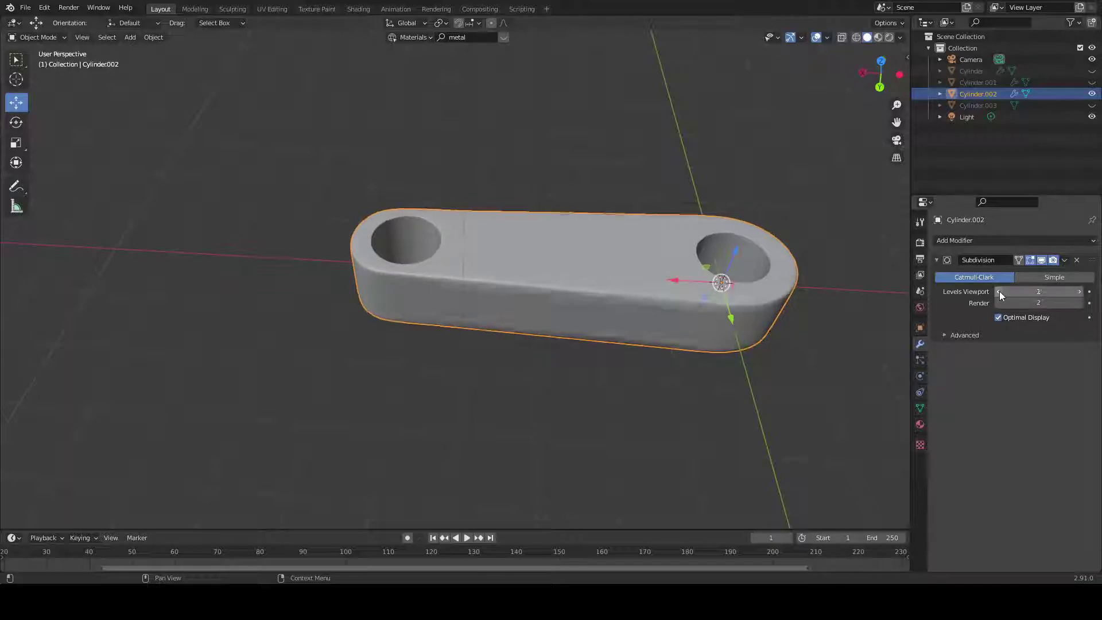
left_click(1000, 291)
left_click(1079, 291)
left_click(1079, 291)
scroll(707, 371, "up", 4)
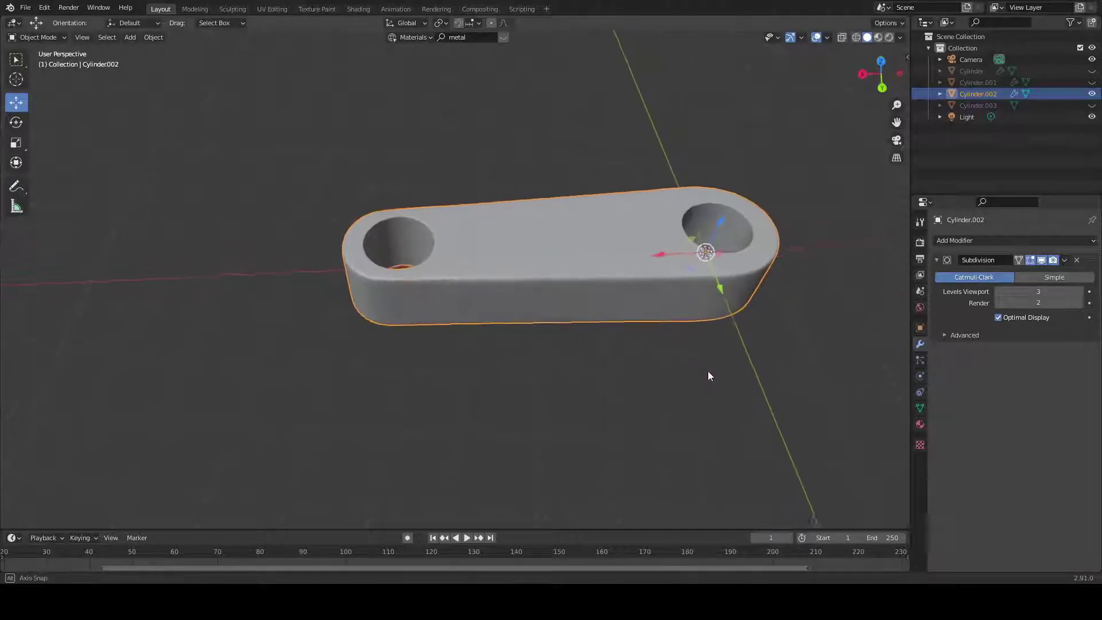
Show the reference arm, Cylinder, and move Cylinder.002 about -1.355 m along Y, away from it.
left_click(1092, 71)
scroll(688, 170, "down", 3)
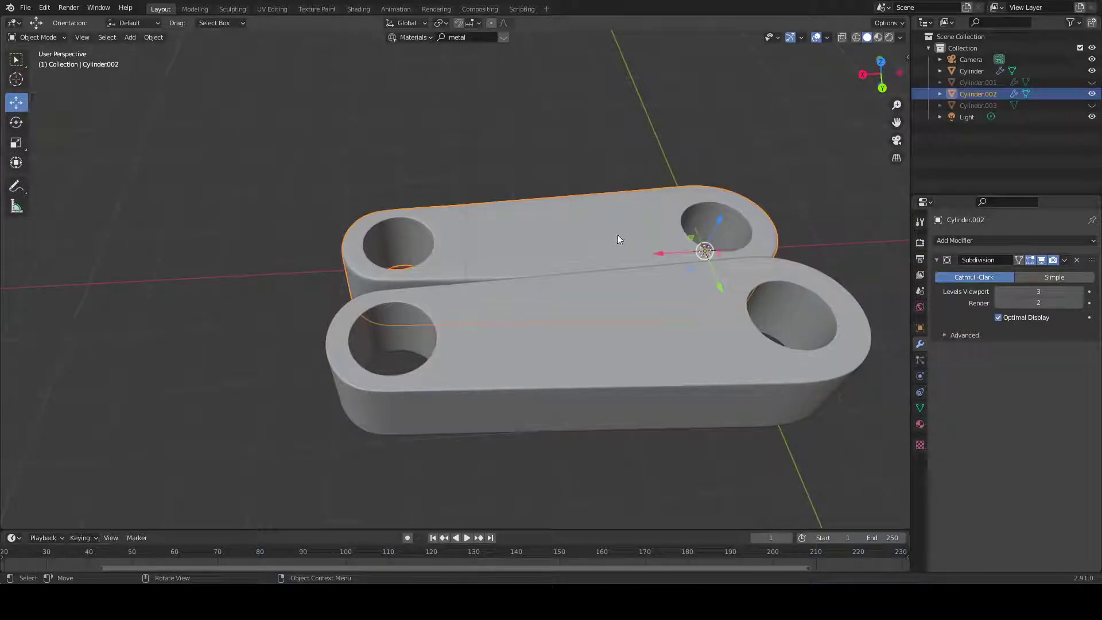
left_click_drag(721, 287, 696, 313)
scroll(682, 329, "down", 2)
middle_click_drag(682, 330, 598, 294)
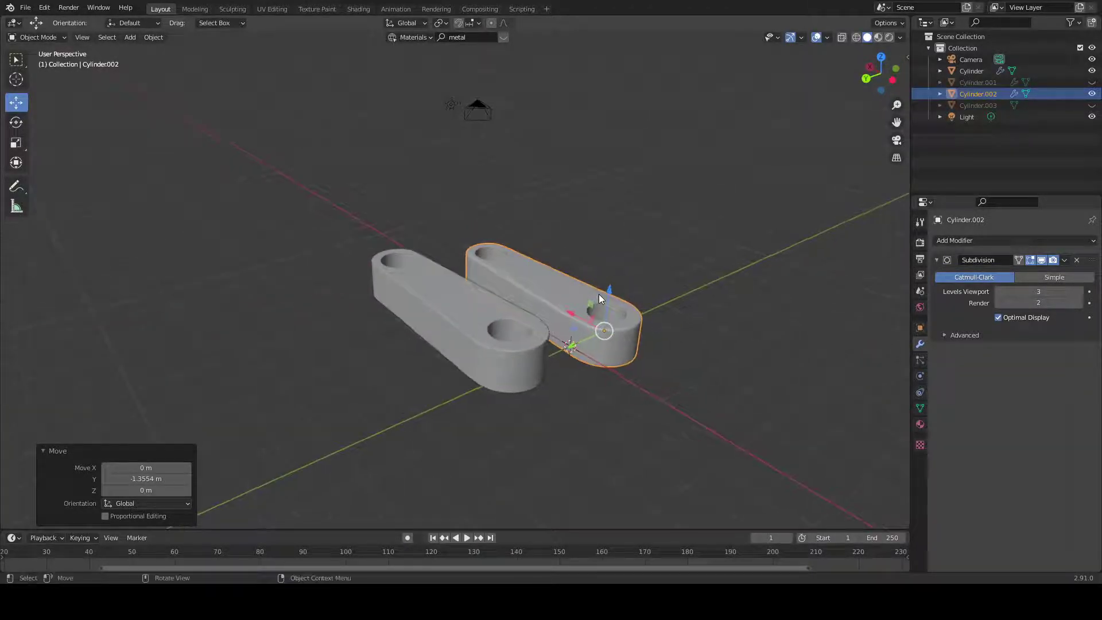
Select the reference arm, Cylinder, and examine its supporting edge loops around the holes and along the top face in Edit Mode.
left_click(460, 280)
left_click_drag(510, 314, 549, 342)
middle_click_drag(550, 342, 688, 379)
key("Tab")
scroll(607, 359, "up", 6)
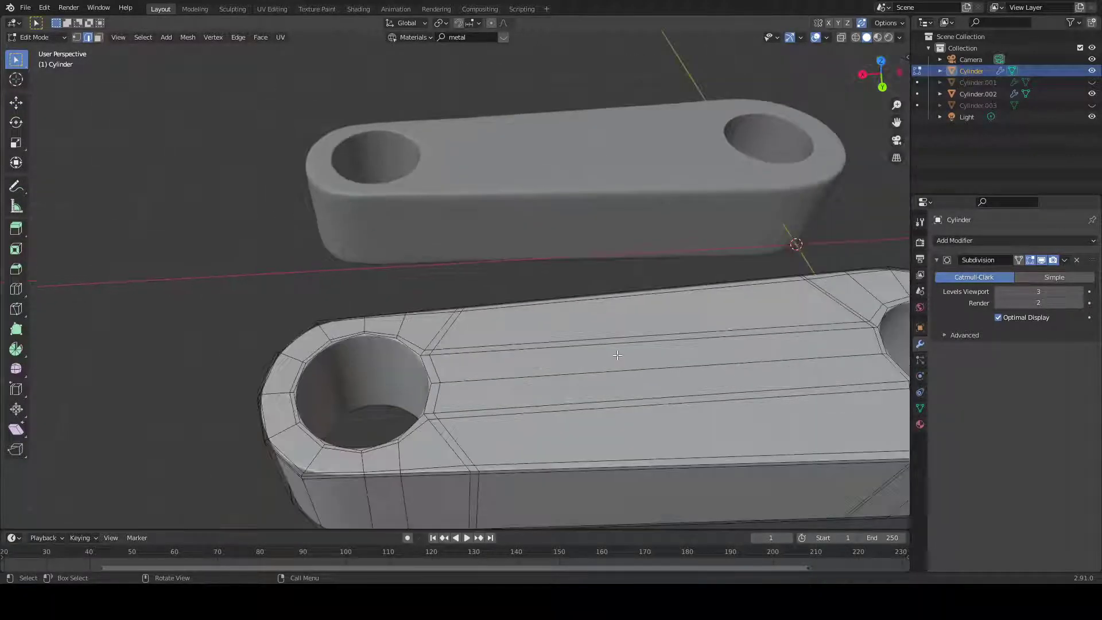
middle_click_drag(636, 355, 408, 335)
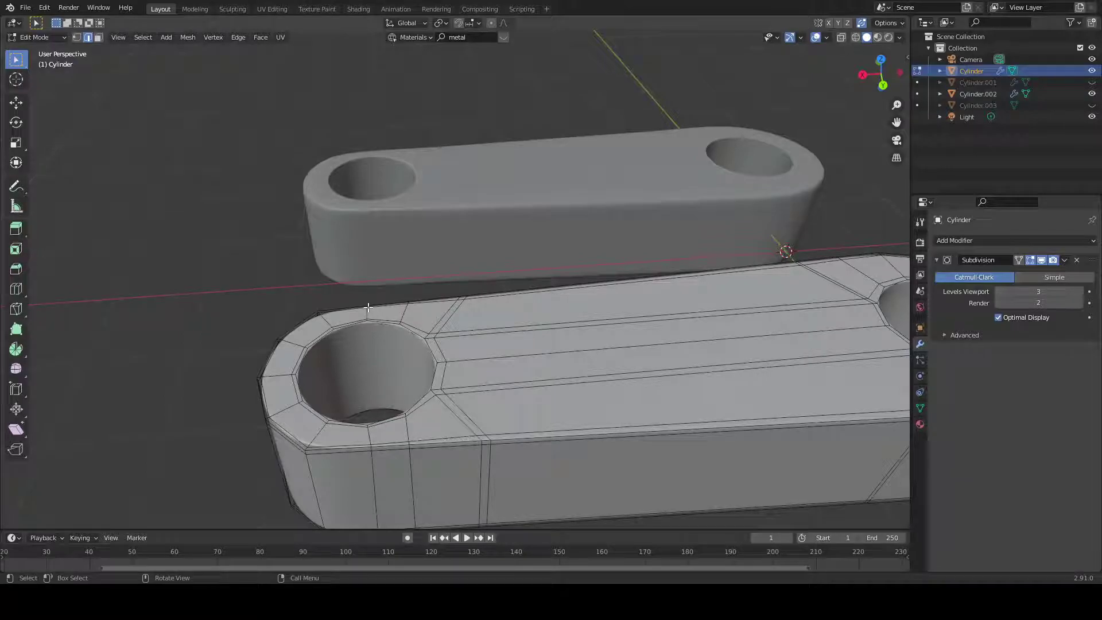
scroll(463, 305, "down", 3)
middle_click_drag(589, 403, 593, 447)
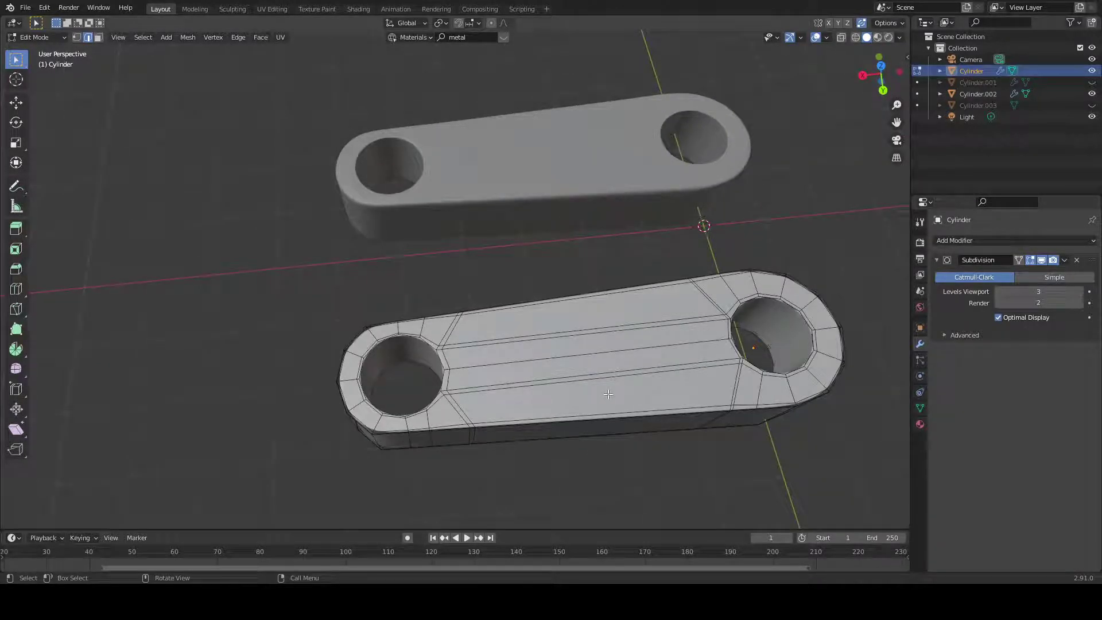
scroll(607, 394, "down", 2)
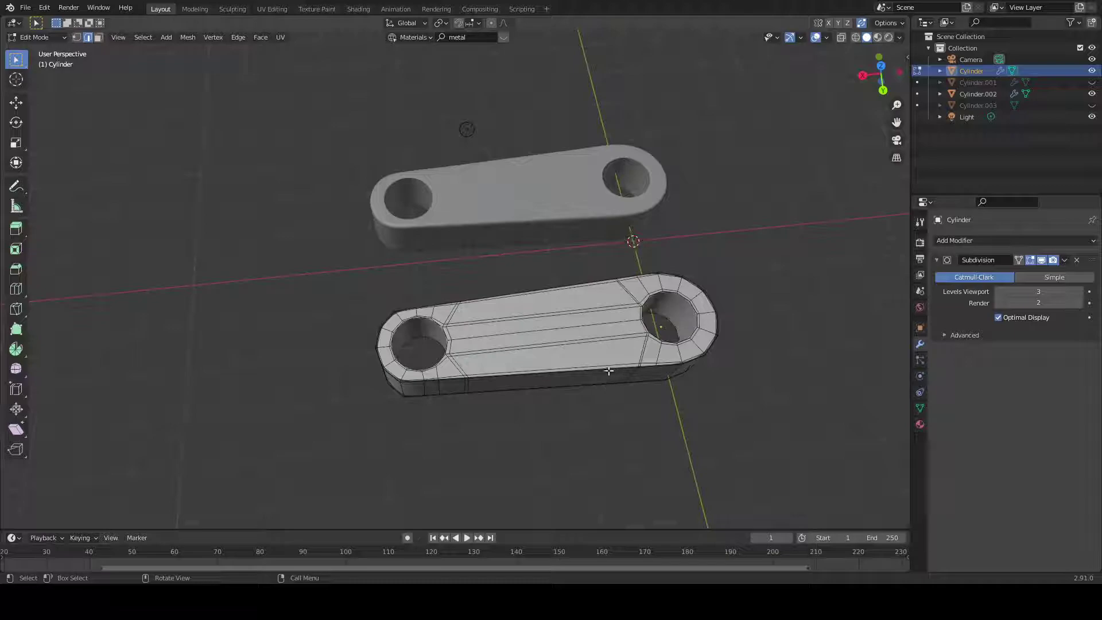
scroll(620, 371, "down", 2)
scroll(611, 368, "up", 3)
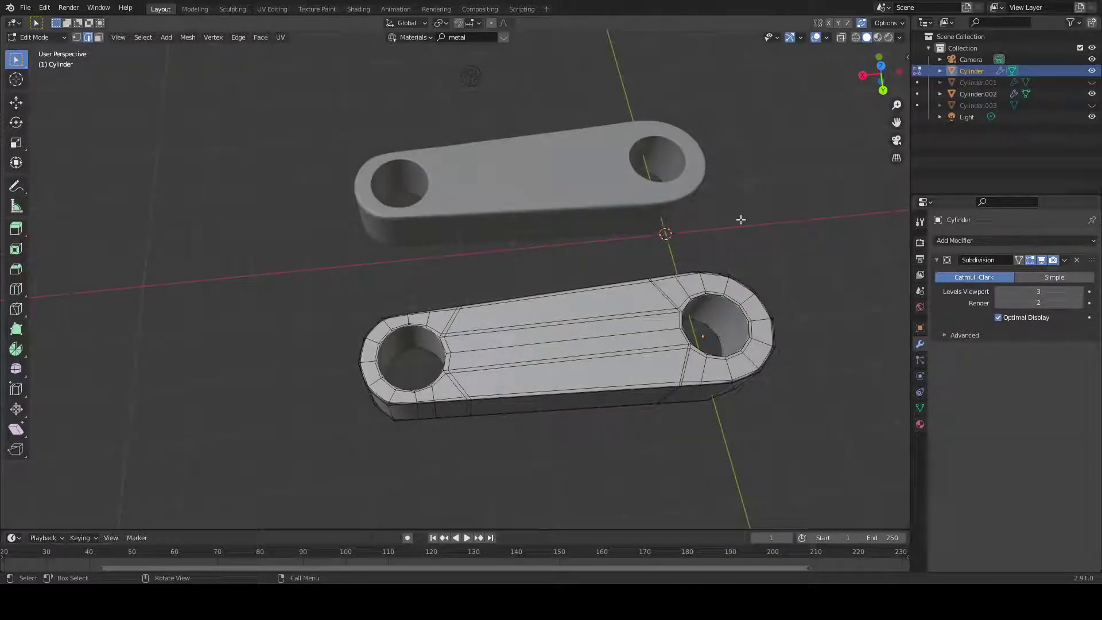
Toggle the reference arm between Object Mode and Edit Mode, and examine the supporting loops on its side wall.
key("Tab")
key("Tab")
scroll(411, 487, "up", 4)
middle_click_drag(411, 487, 418, 397)
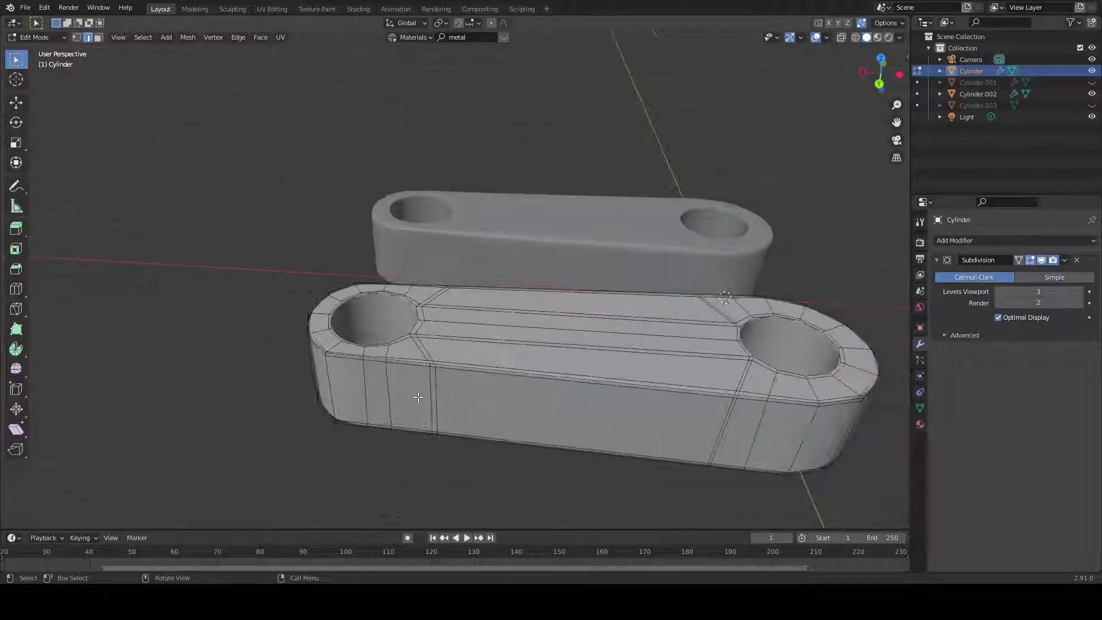
middle_click_drag(466, 453, 473, 446)
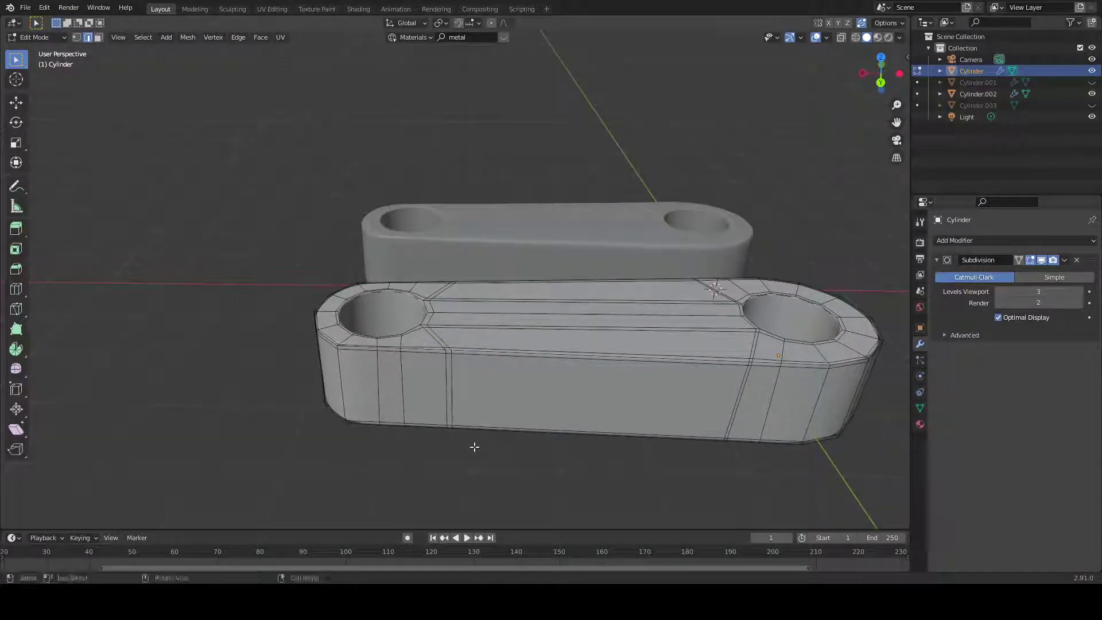